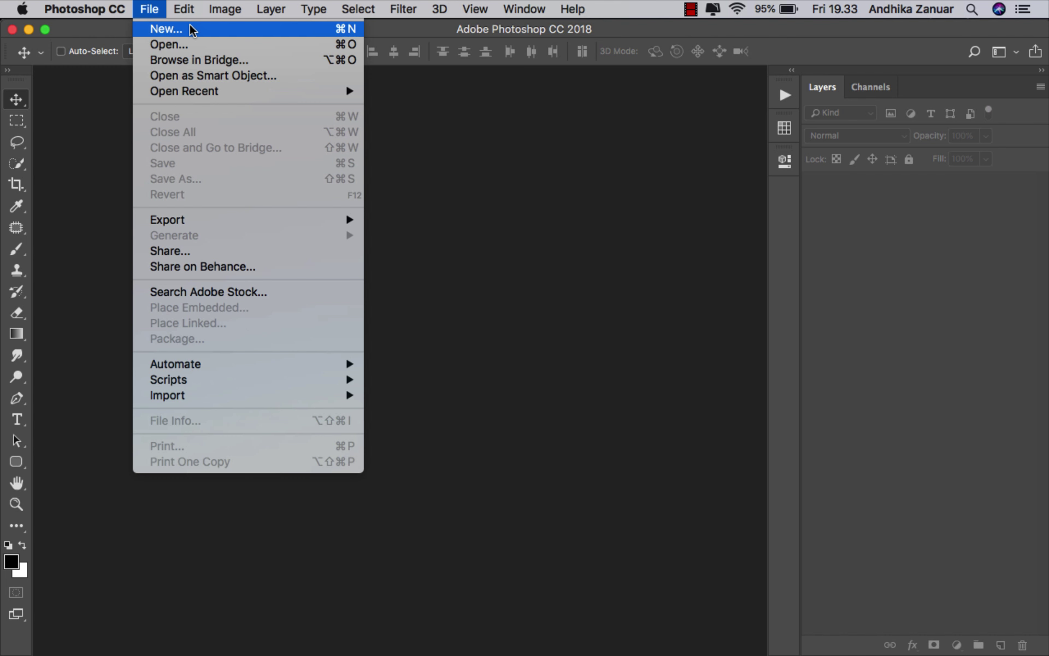
Step: Create a new 3000 x 2000 px document at 200 pixels/inch, RGB Color 8 bit, with a custom light grey background, fitted to the window
left_click(203, 28)
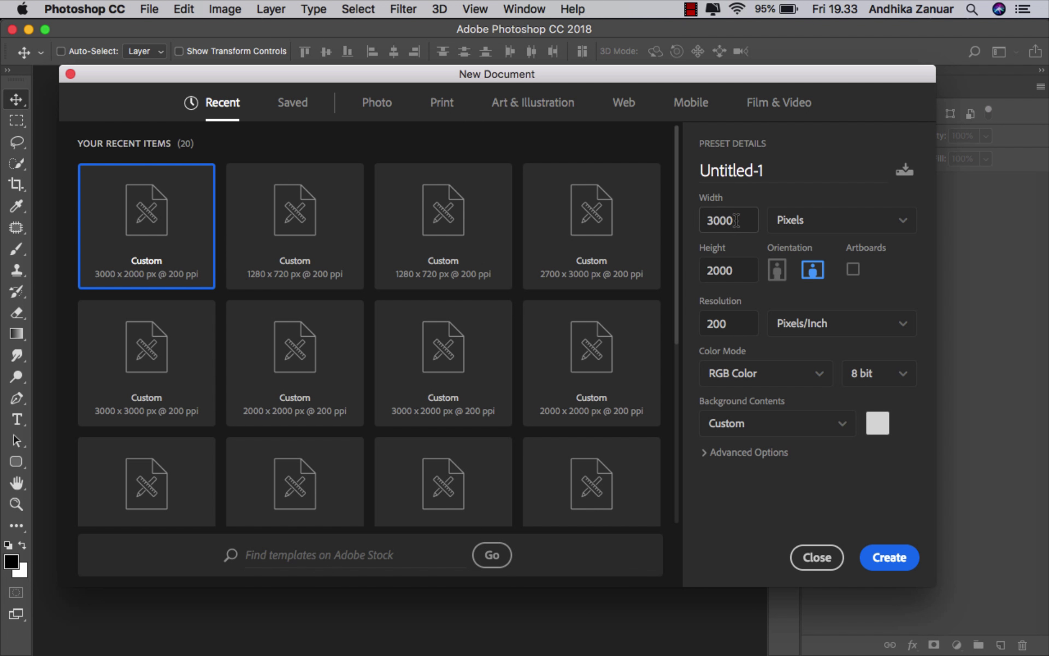
left_click(736, 220)
left_click(735, 269)
left_click(730, 322)
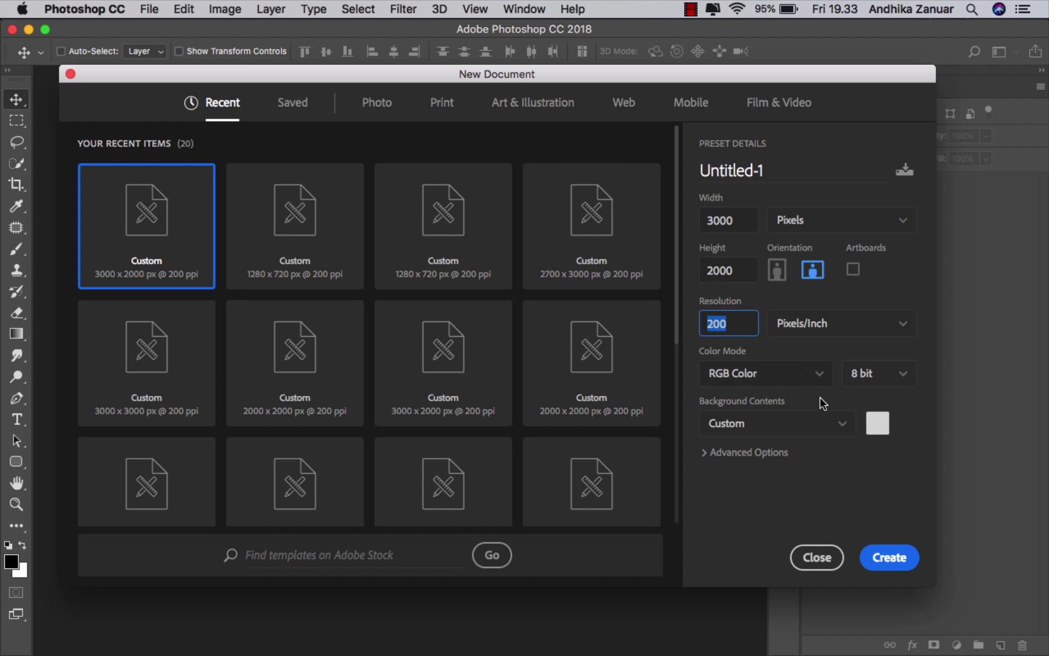
left_click(888, 558)
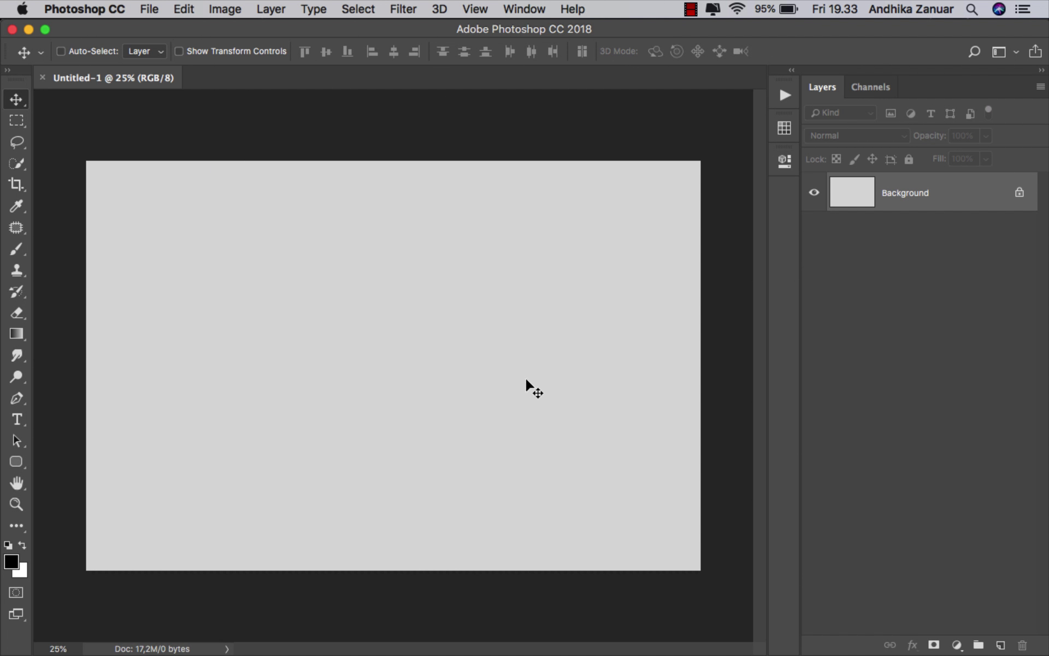
key("super+0")
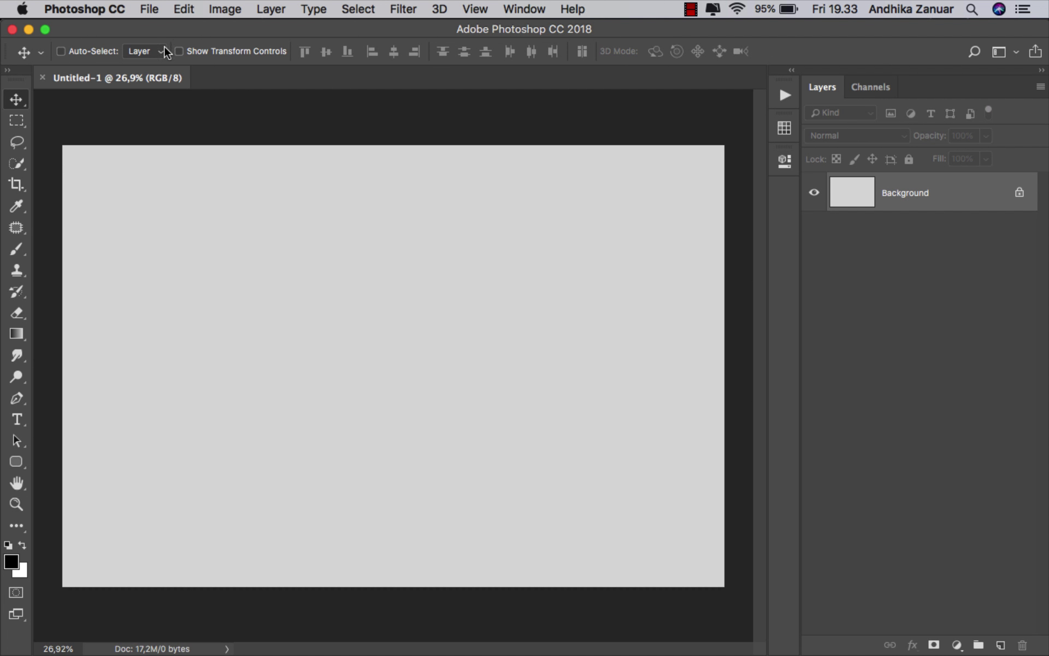
Step: Place the highway_by_cheesyflips stock photo as an embedded image and stretch it to cover the whole canvas
left_click(153, 9)
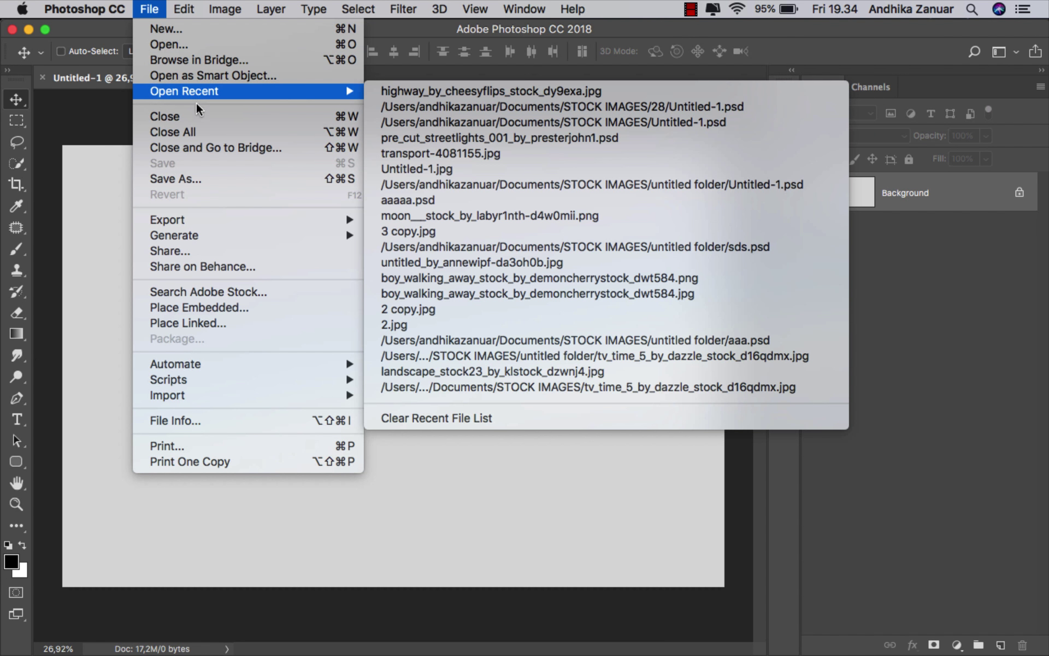
left_click(255, 307)
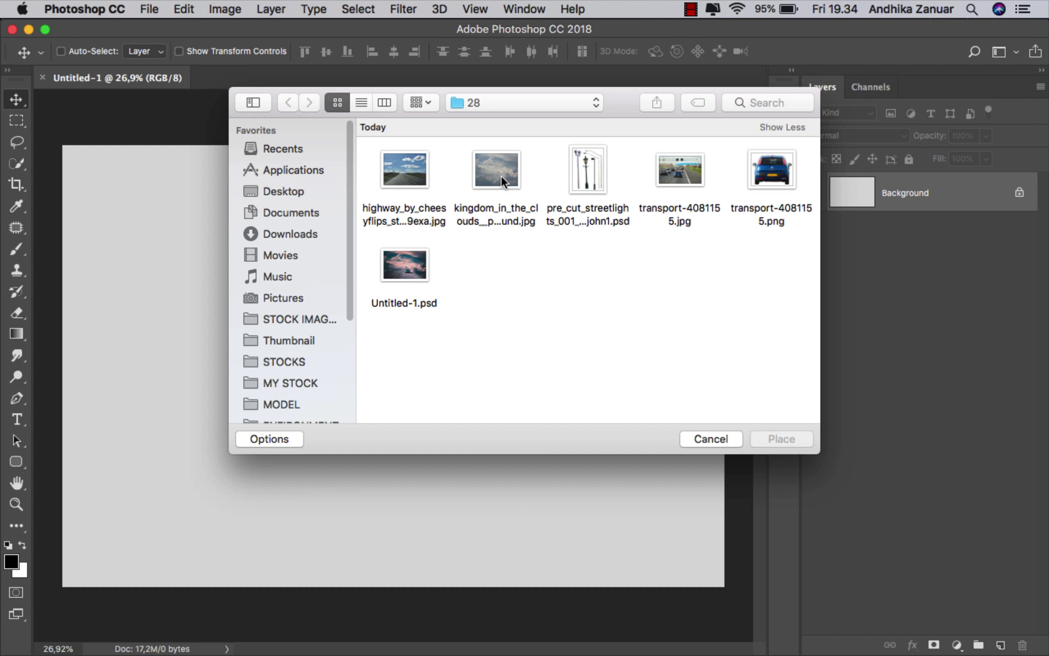
left_click(423, 166)
left_click(761, 431)
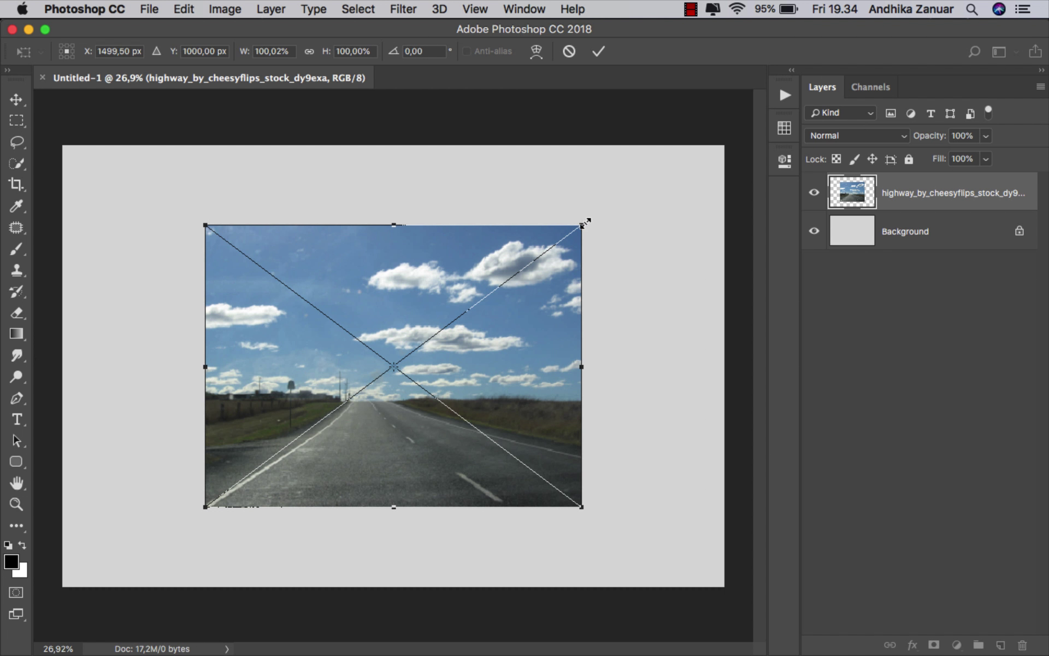
left_click_drag(585, 223, 725, 146)
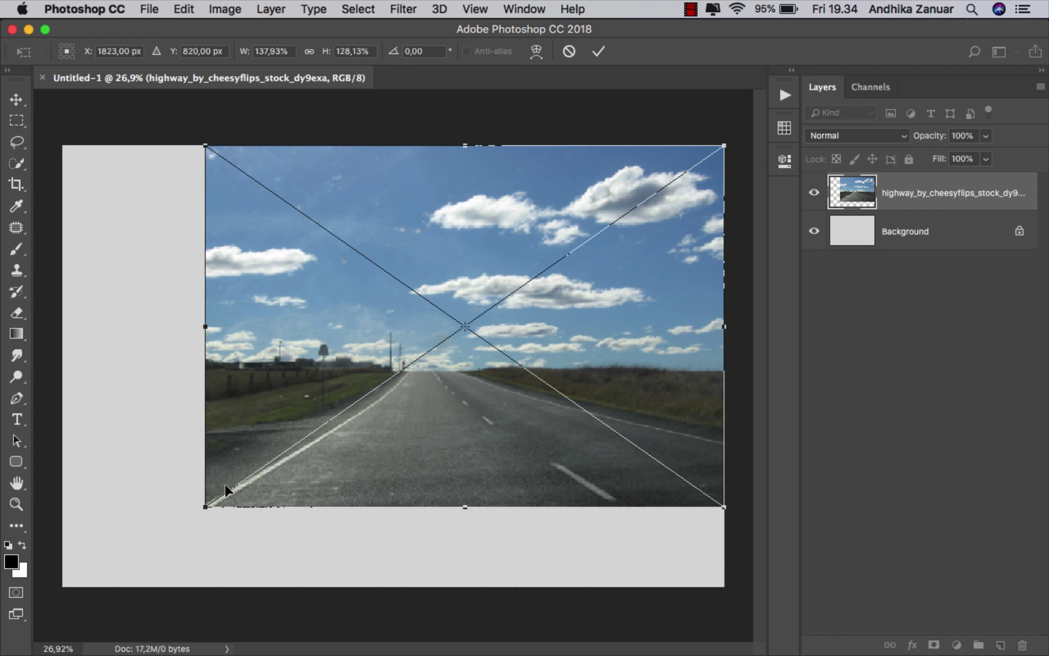
left_click_drag(203, 508, 55, 587)
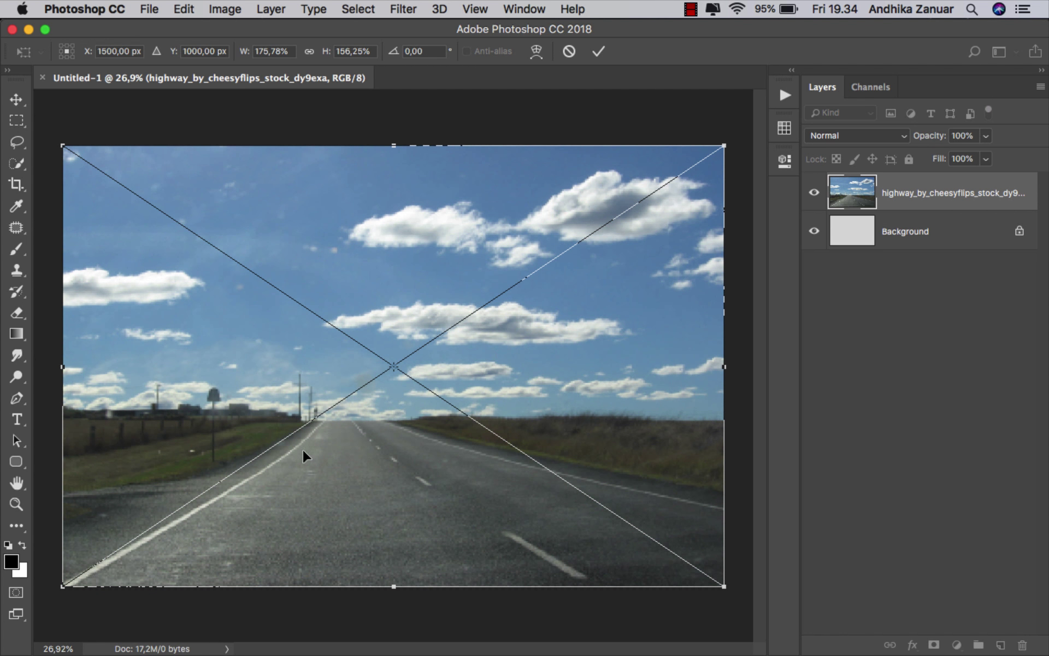
Step: Flip the placed highway photo horizontally and commit the transform
right_click(415, 298)
left_click(484, 477)
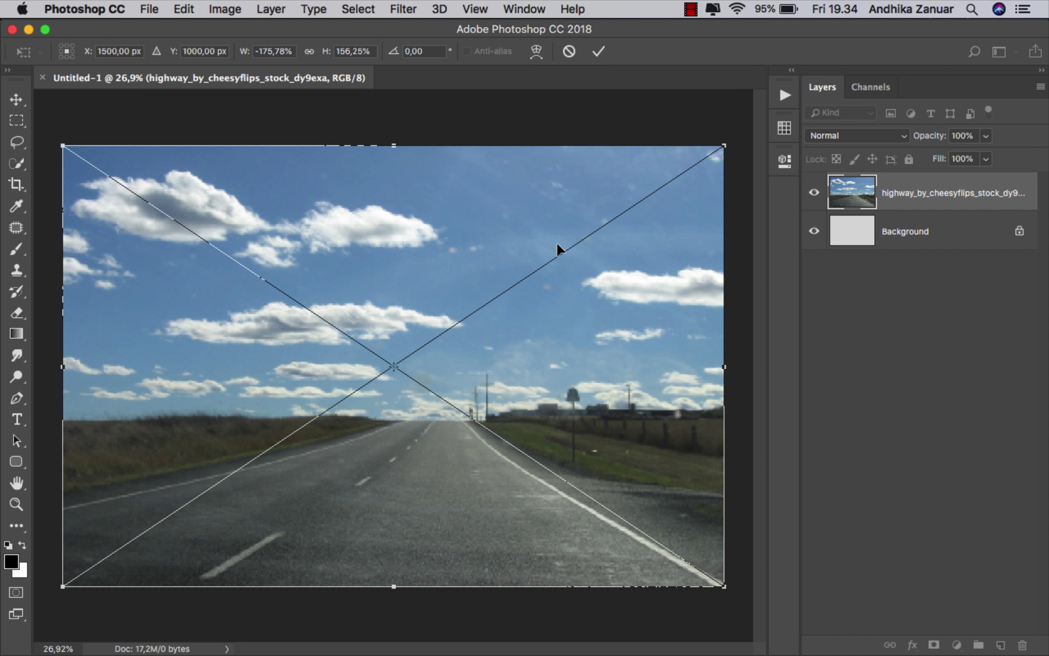
left_click(599, 51)
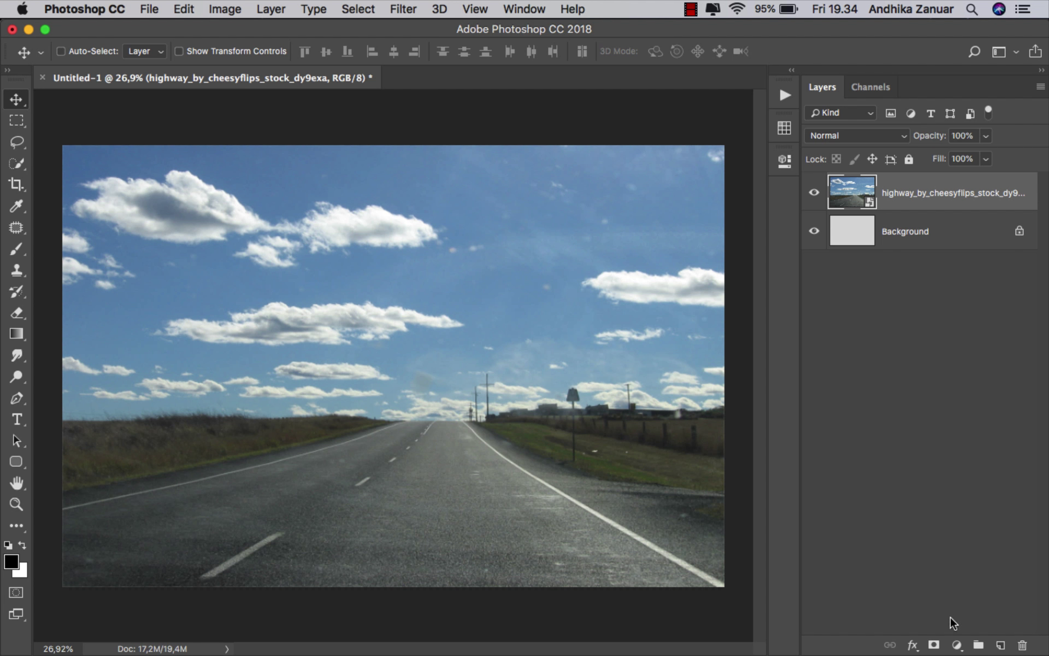
Step: Add a layer mask to the highway layer and set up a soft round black brush at 100% opacity, 0% hardness and 800 px
left_click(934, 645)
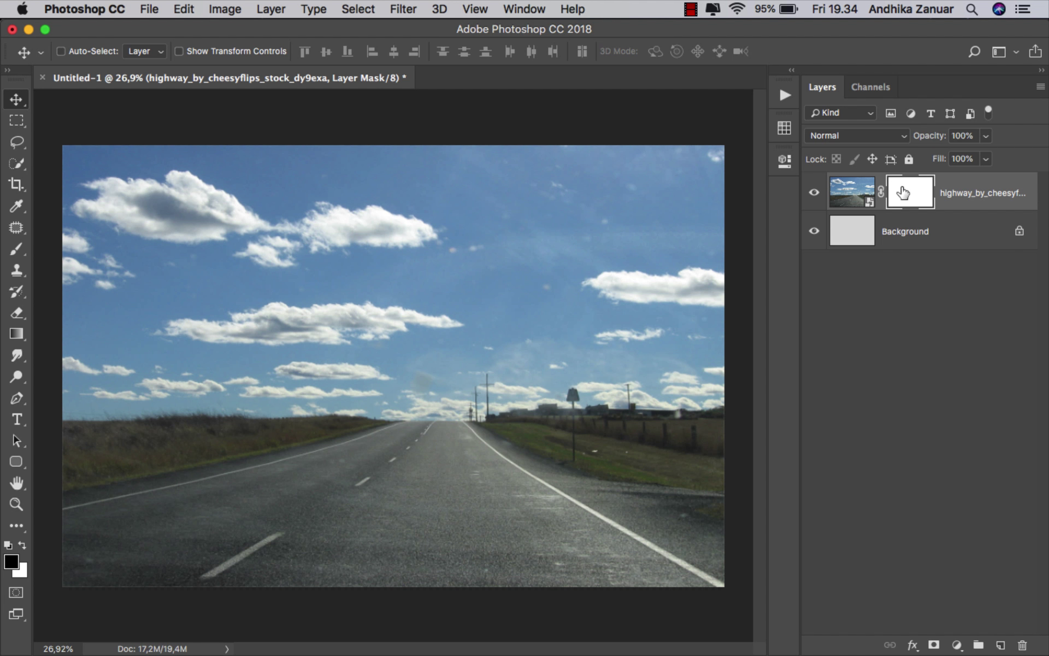
left_click_drag(17, 248, 54, 251)
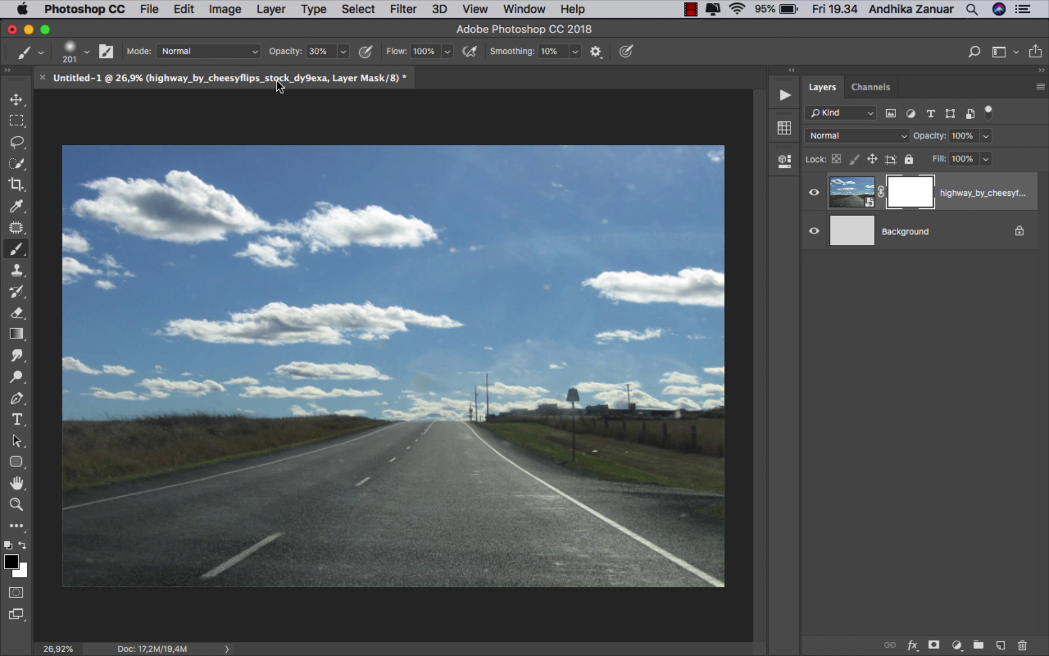
left_click(344, 52)
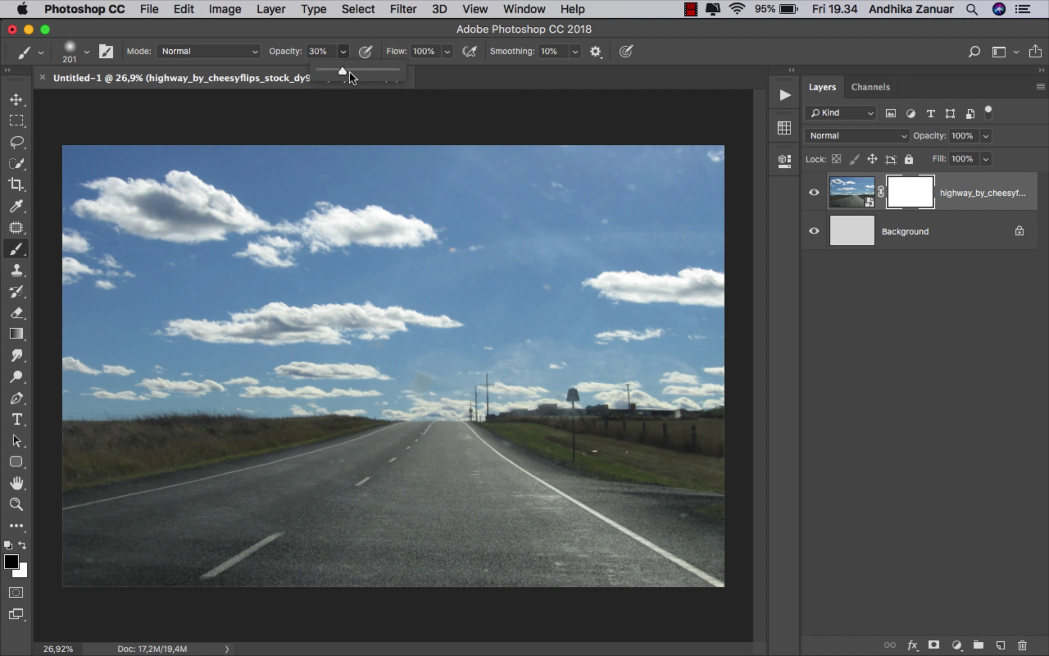
right_click(374, 235)
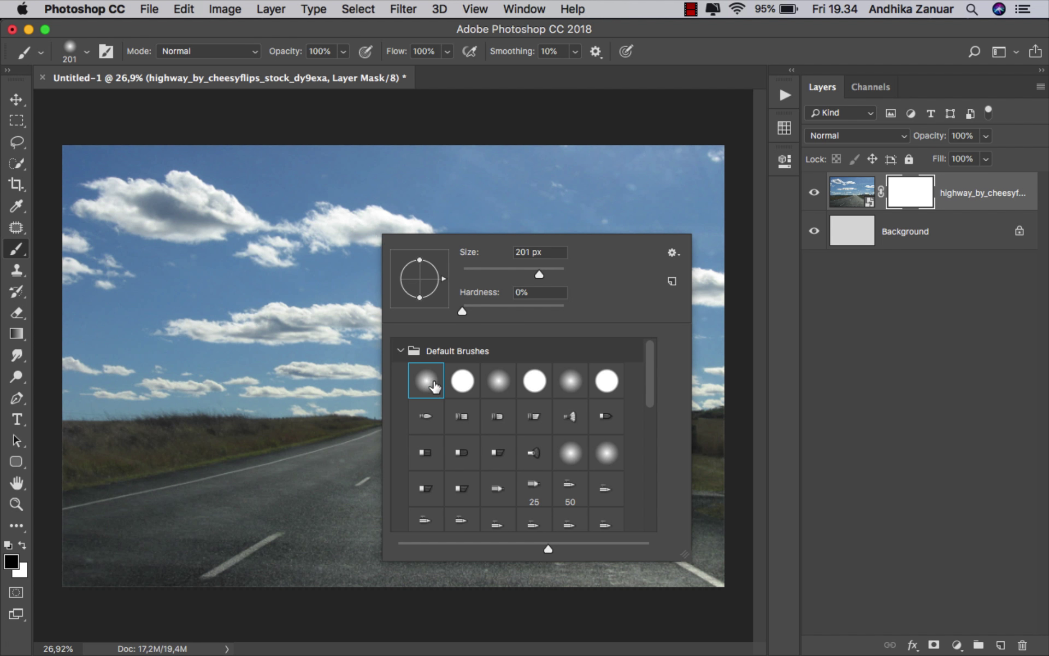
left_click(667, 68)
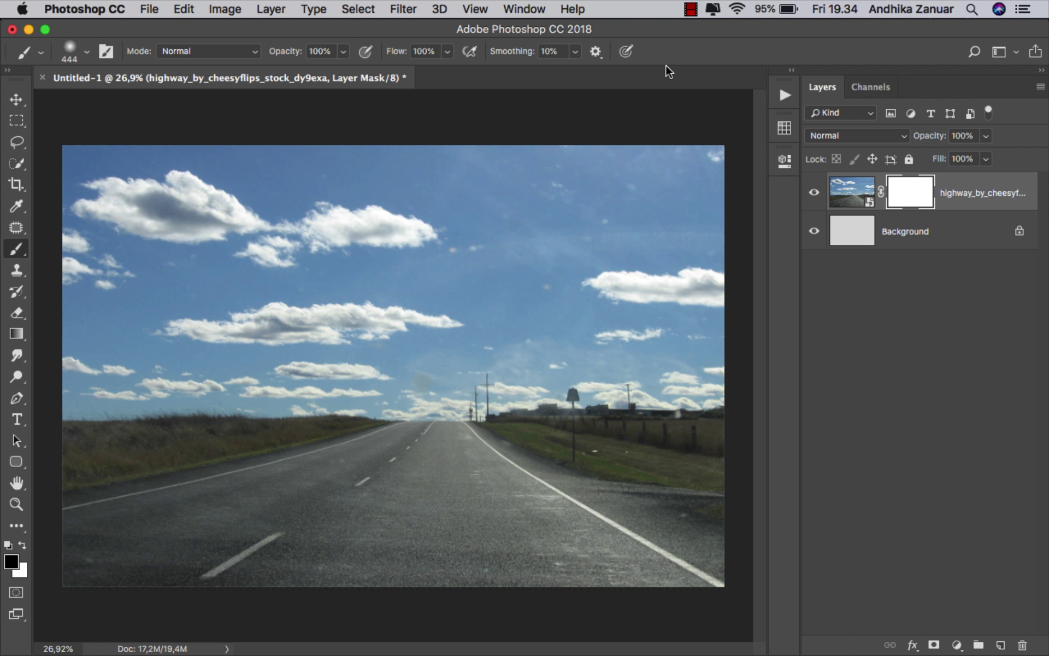
key("bracketright")
key("bracketright")
key("bracketright")
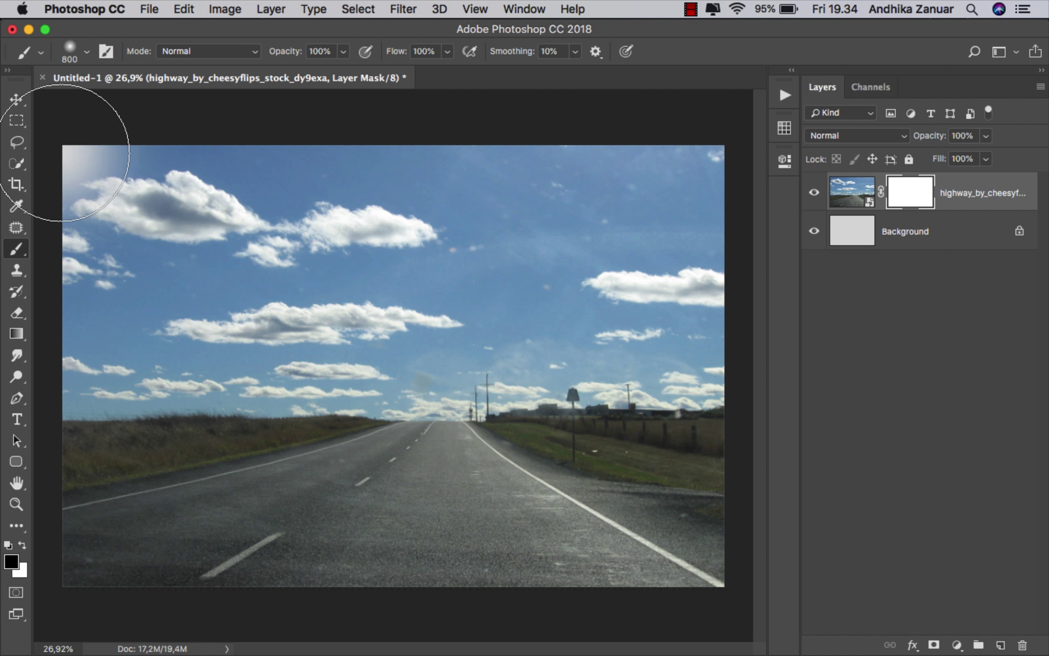
Step: Paint black on the highway layer's mask to hide the sky down to the horizon, reducing the brush to 300 px near it
mouse_move(82, 147)
left_mouse_down()
mouse_move(716, 145)
mouse_move(720, 212)
mouse_move(81, 215)
mouse_move(163, 253)
mouse_move(528, 232)
mouse_move(686, 237)
mouse_move(688, 293)
mouse_move(234, 285)
mouse_move(54, 294)
mouse_move(337, 326)
mouse_move(707, 312)
mouse_move(86, 310)
mouse_move(285, 281)
mouse_move(410, 310)
left_mouse_up()
key("bracketleft")
key("bracketleft")
key("bracketleft")
key("bracketleft")
key("bracketleft")
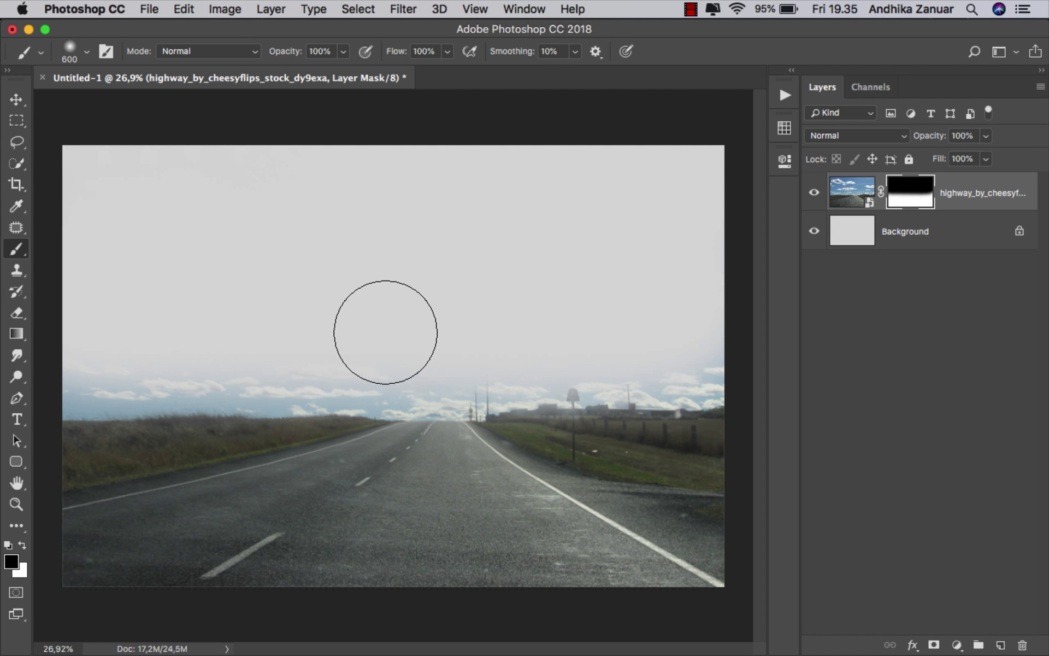
mouse_move(63, 370)
left_mouse_down()
mouse_move(717, 380)
mouse_move(517, 393)
mouse_move(43, 385)
left_mouse_up()
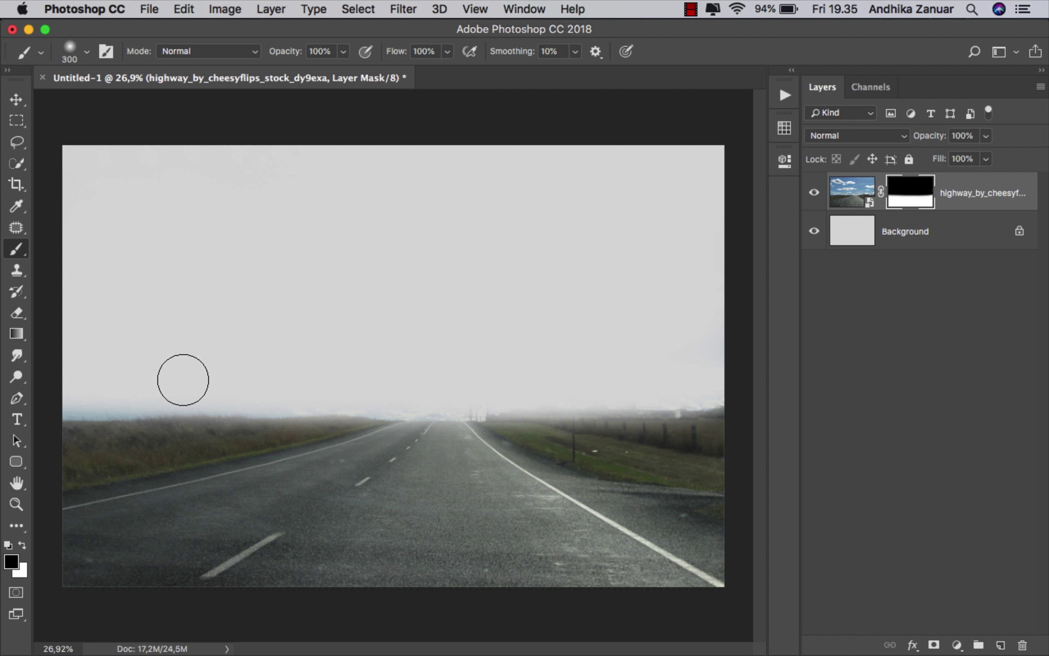
Step: Mask out the leftover clouds and poles around the road's vanishing point with a 150 px brush
key("bracketleft")
key("bracketleft")
key("bracketleft")
key("bracketleft")
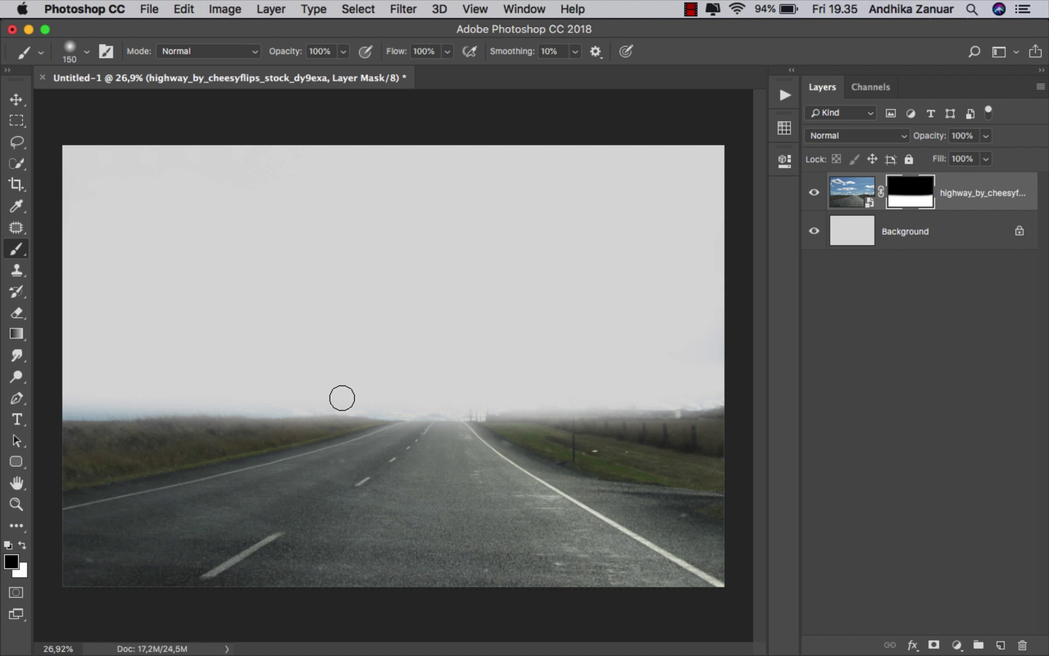
left_click_drag(457, 410, 495, 409)
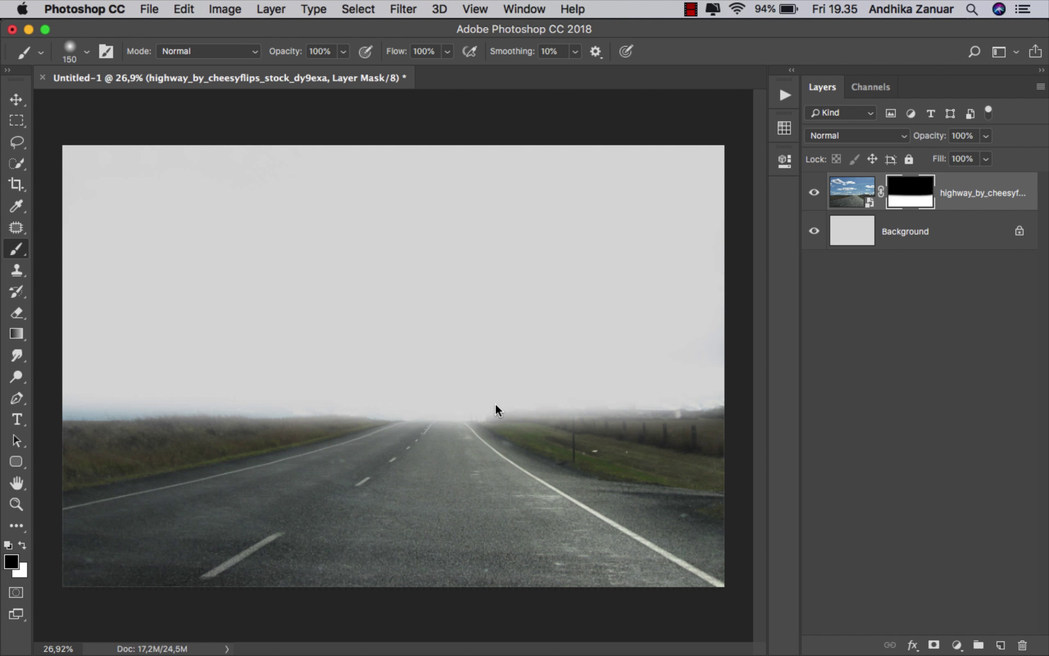
Step: Mask out the grass and fence along the right side of the road with a 400 px brush
key("bracketright")
key("bracketright")
key("bracketright")
key("bracketright")
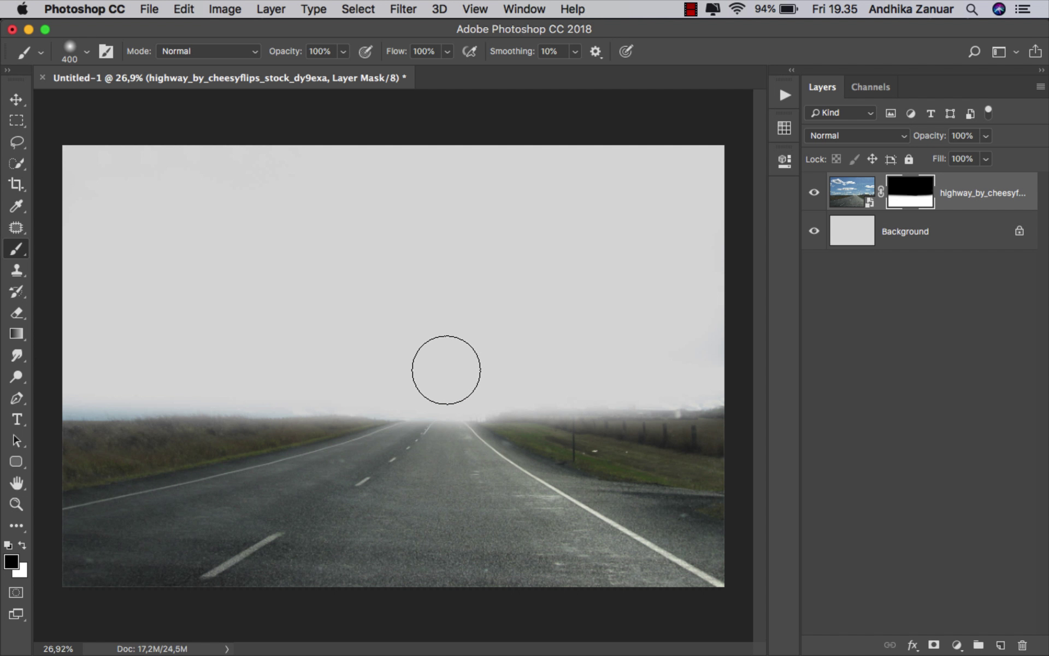
mouse_move(499, 403)
left_mouse_down()
mouse_move(630, 482)
mouse_move(757, 531)
mouse_move(505, 397)
mouse_move(761, 438)
mouse_move(609, 398)
left_mouse_up()
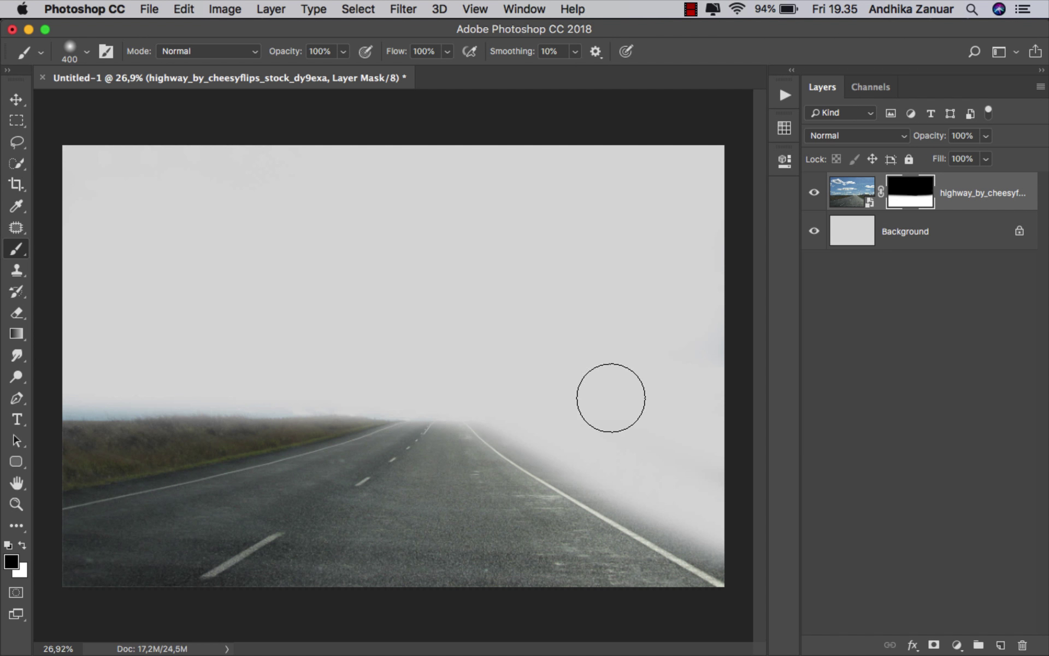
Step: Mask out the grass along the left side of the road with a brush of 250 to 300 px
key("bracketleft")
key("bracketleft")
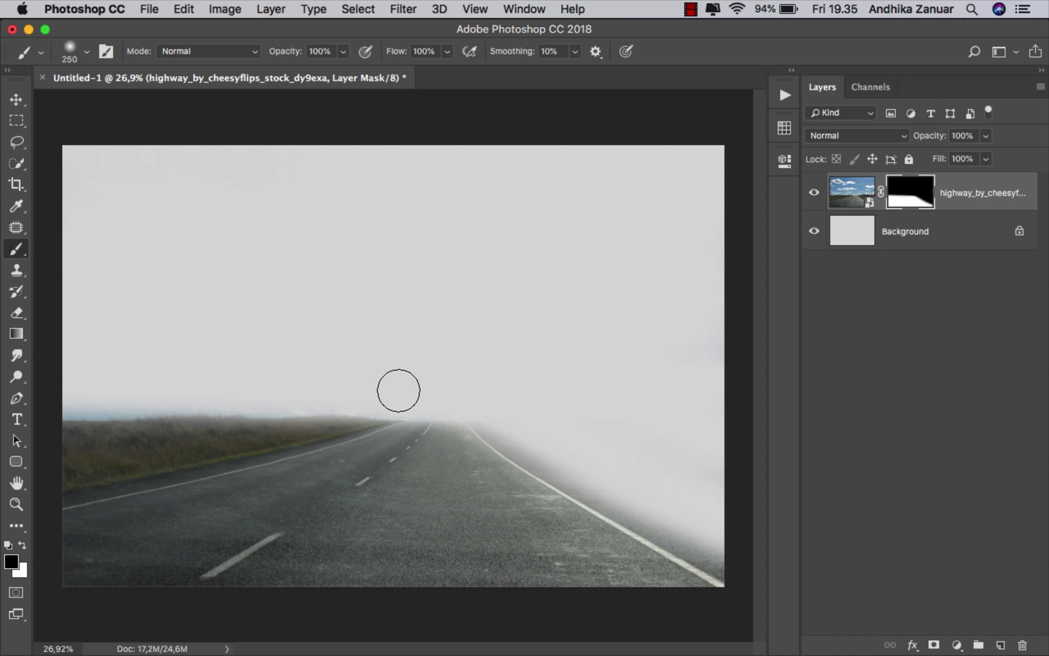
mouse_move(379, 401)
left_mouse_down()
mouse_move(38, 480)
mouse_move(86, 443)
mouse_move(58, 444)
mouse_move(289, 392)
mouse_move(61, 406)
mouse_move(234, 423)
left_mouse_up()
key("bracketright")
key("bracketright")
key("bracketleft")
key("bracketleft")
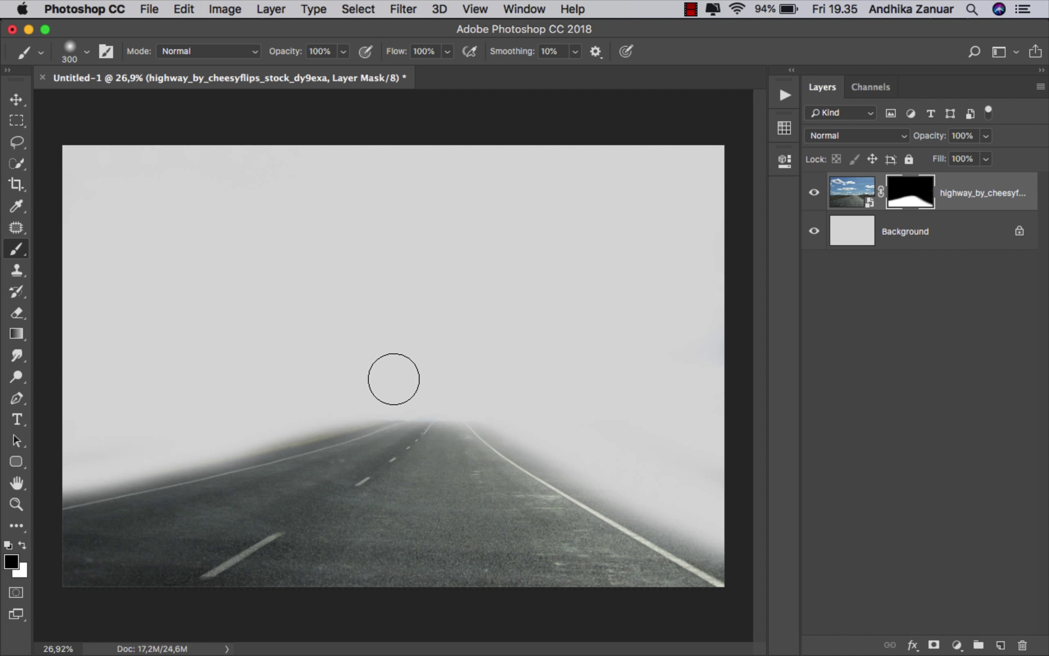
left_click_drag(398, 396, 57, 472)
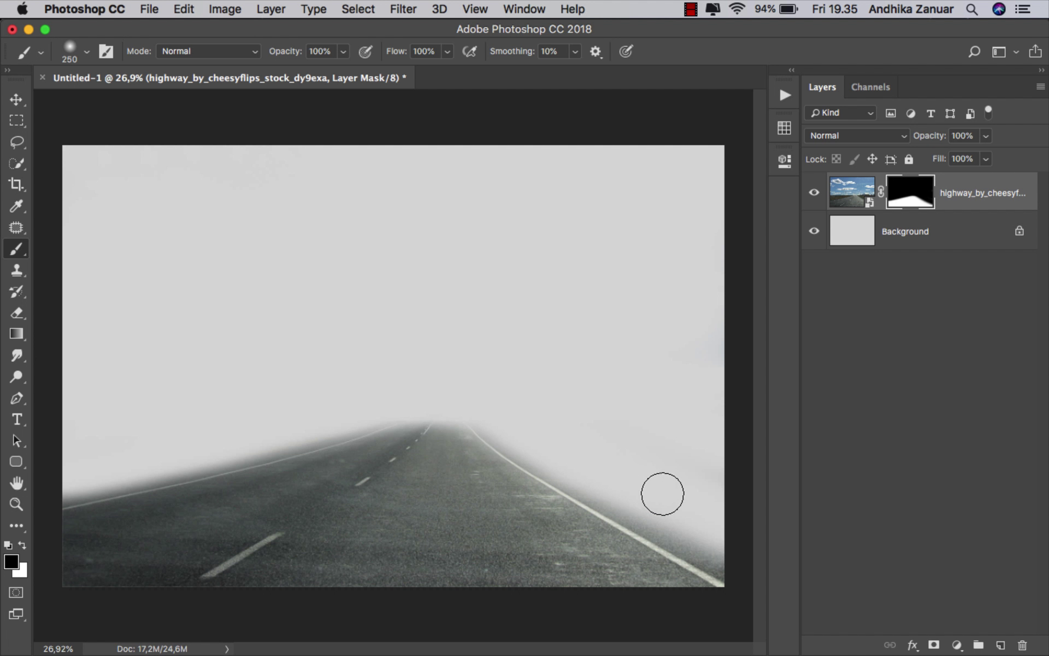
Step: Clean up the faint sky remnants on the highway layer's mask with a 600 px brush
key("bracketright")
key("bracketright")
key("bracketright")
key("bracketright")
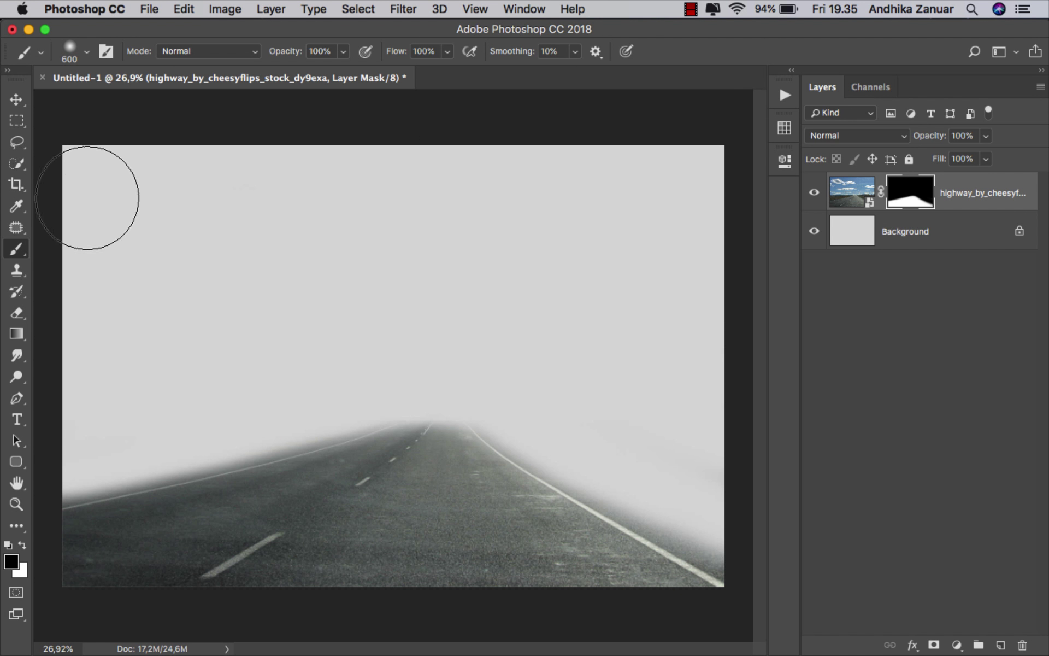
left_click(18, 100)
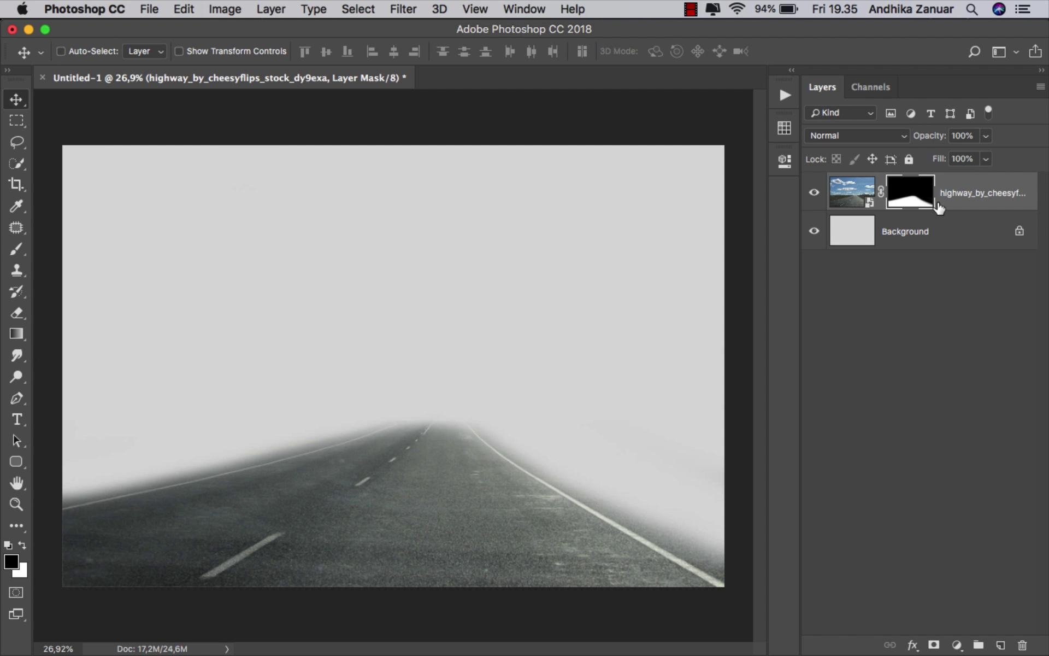
Step: Place the kingdom_in_the_clouds image as an embedded layer above the highway layer and stretch it horizontally to fill the canvas
left_click(978, 198)
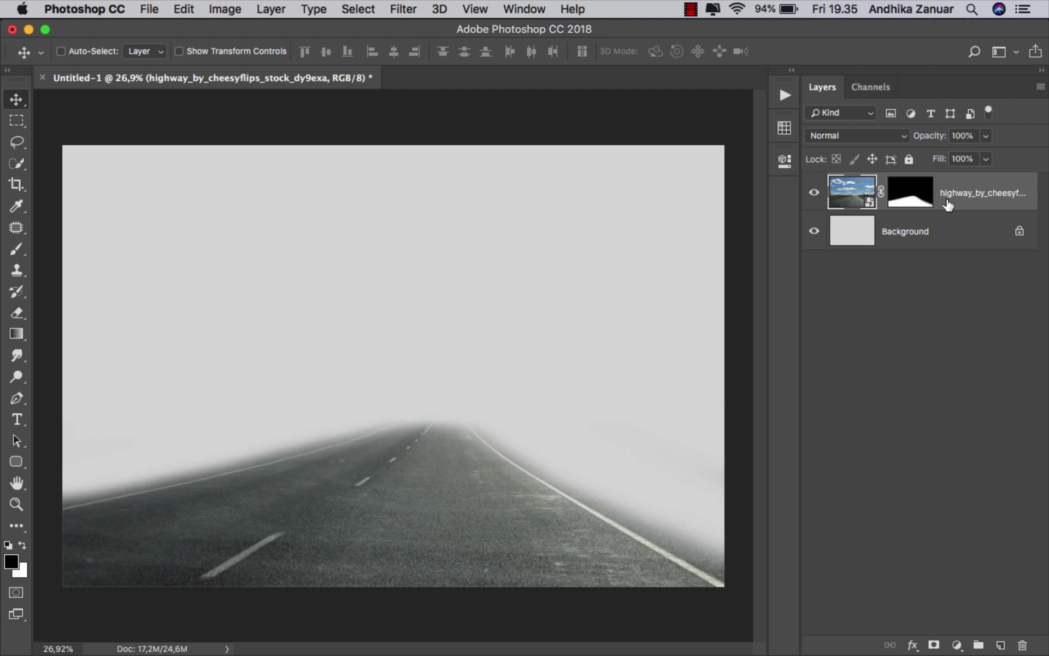
left_click(155, 14)
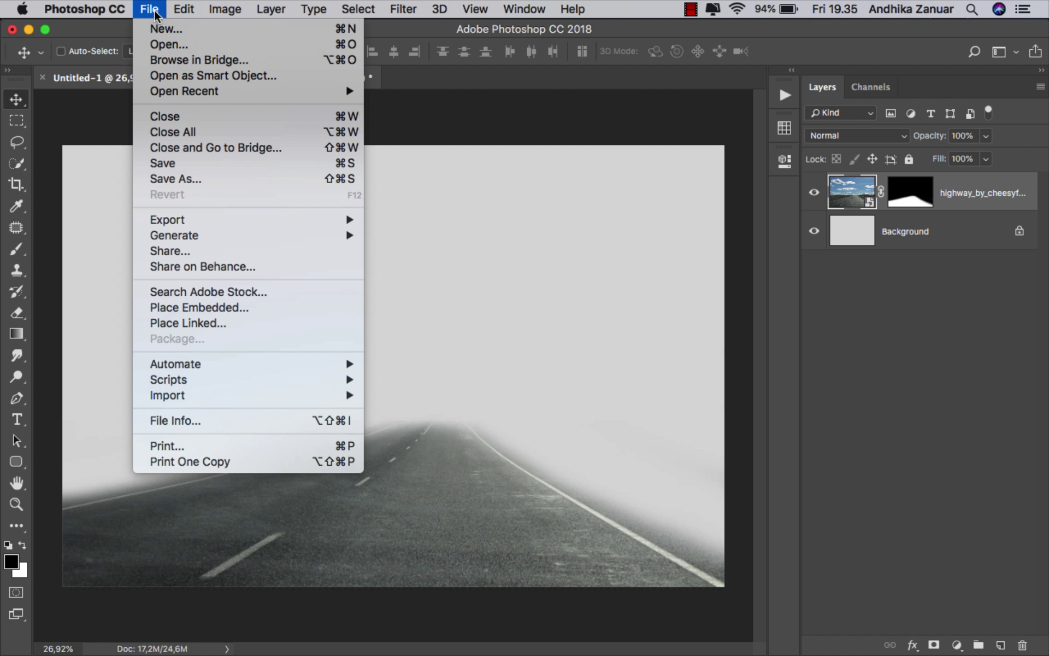
left_click(265, 306)
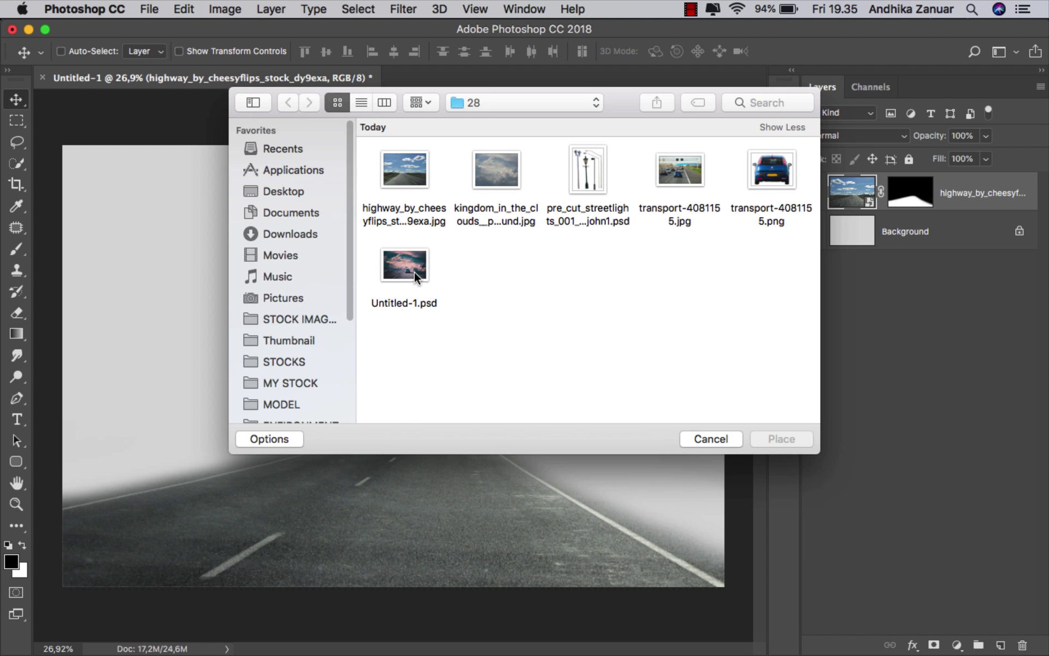
left_click(511, 183)
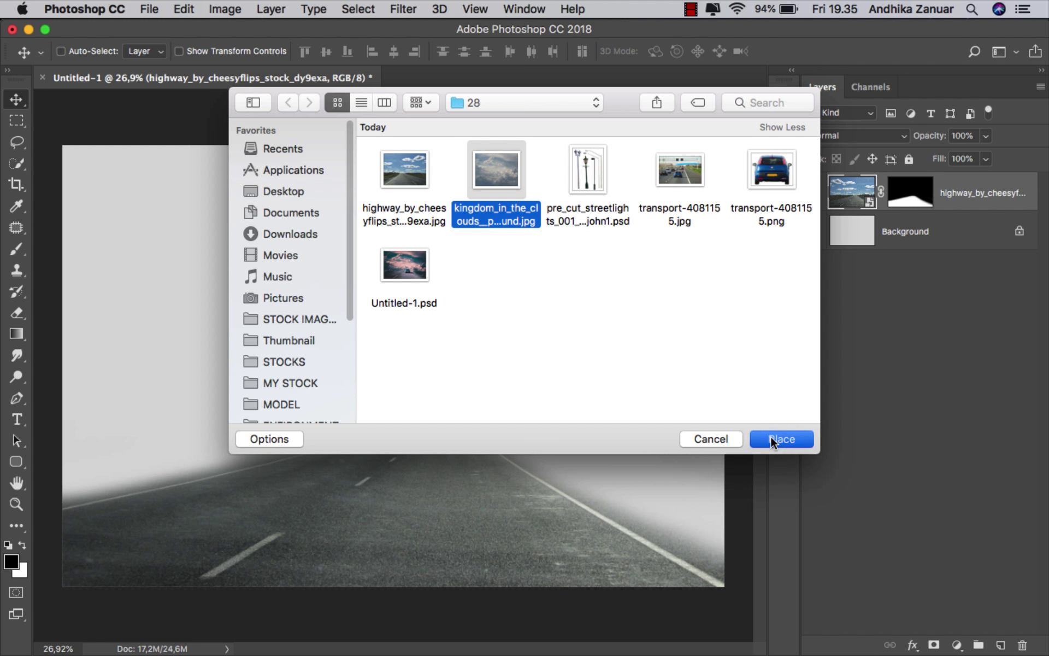
left_click(770, 439)
left_click_drag(674, 365, 725, 366)
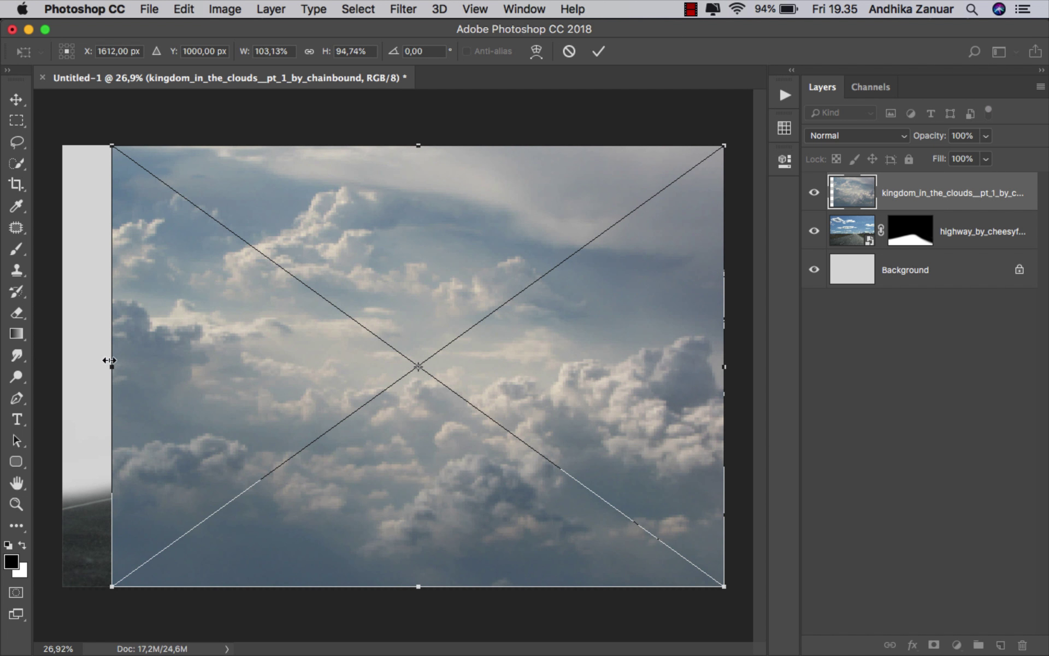
left_click_drag(109, 361, 62, 362)
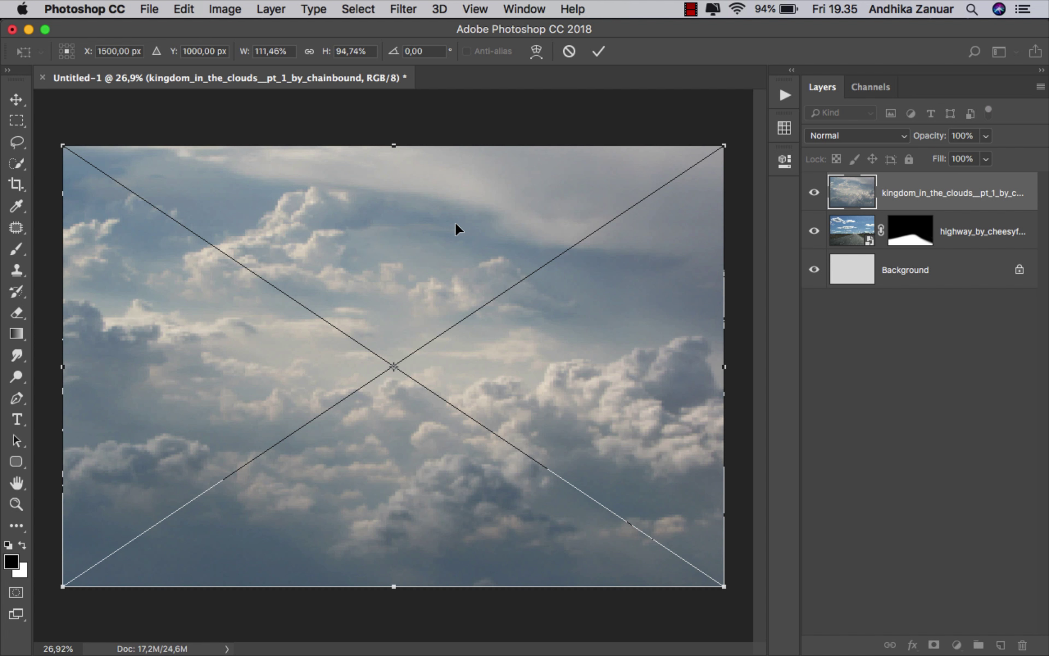
left_click(595, 52)
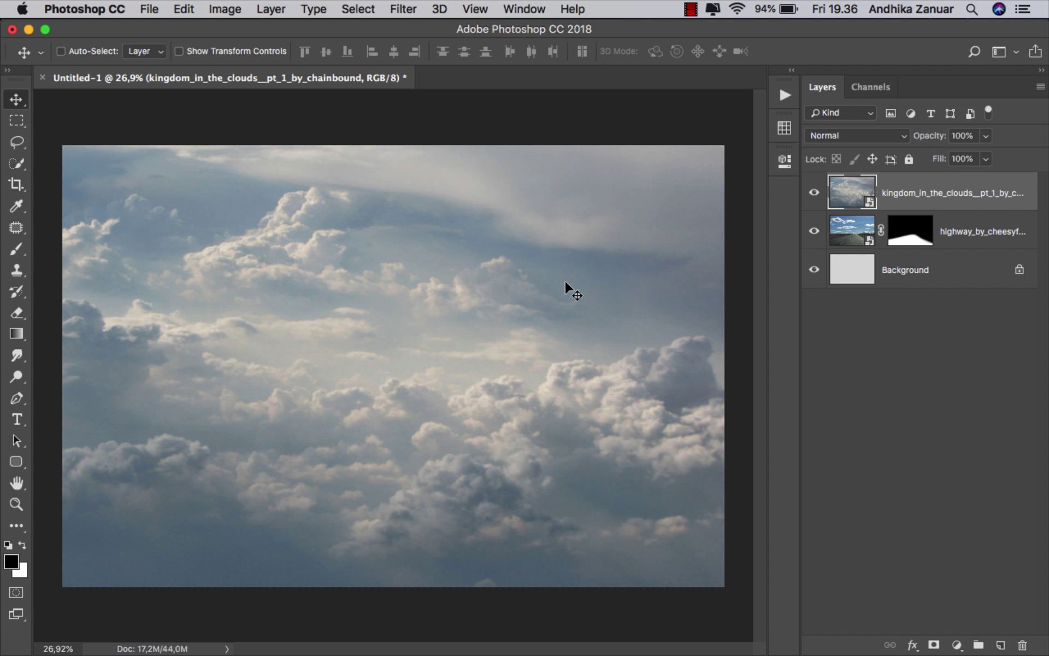
Step: Move the kingdom_in_the_clouds layer below the highway layer so the masked road sits over the sky
left_click_drag(920, 202, 910, 247)
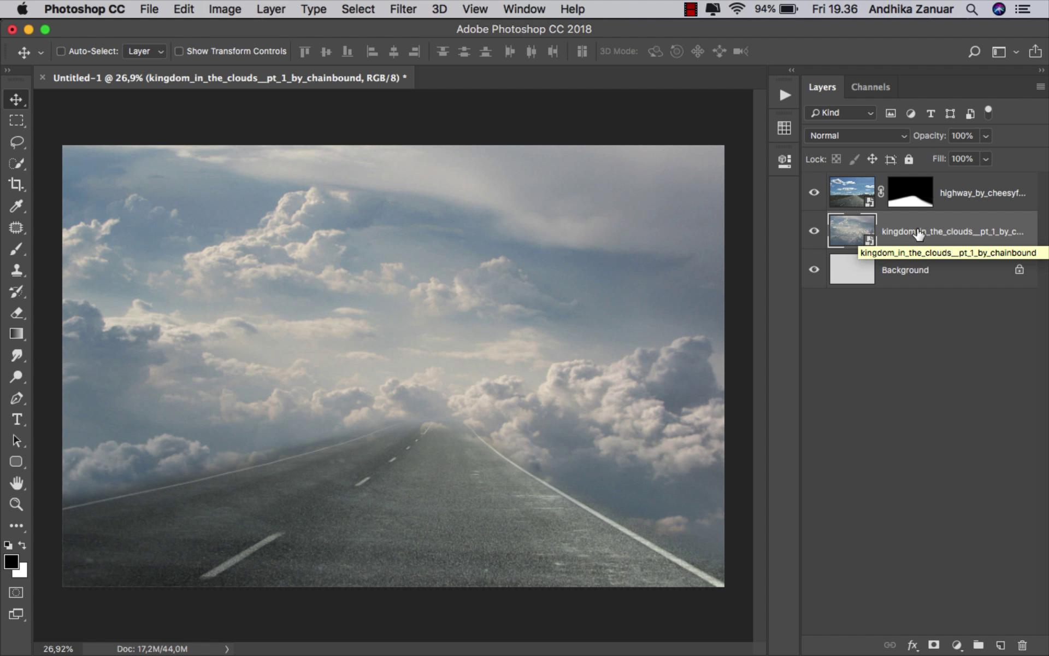
Step: Soften the road's edges on the highway layer's mask with a 300 px black brush at 28% opacity, and compare with the layer hidden
left_click(947, 195)
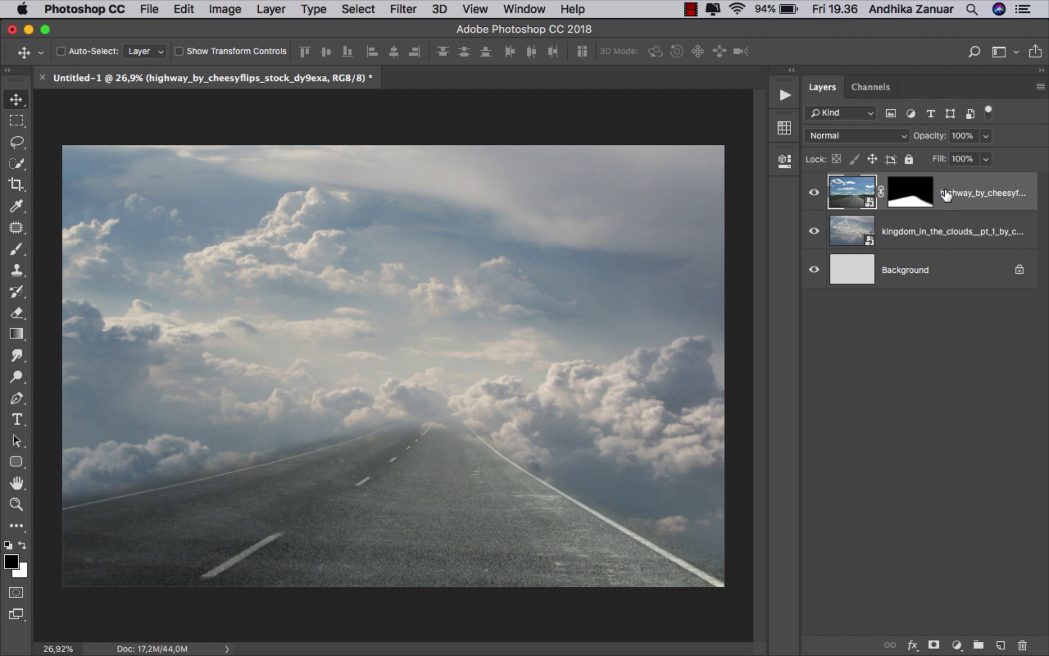
left_click(907, 198)
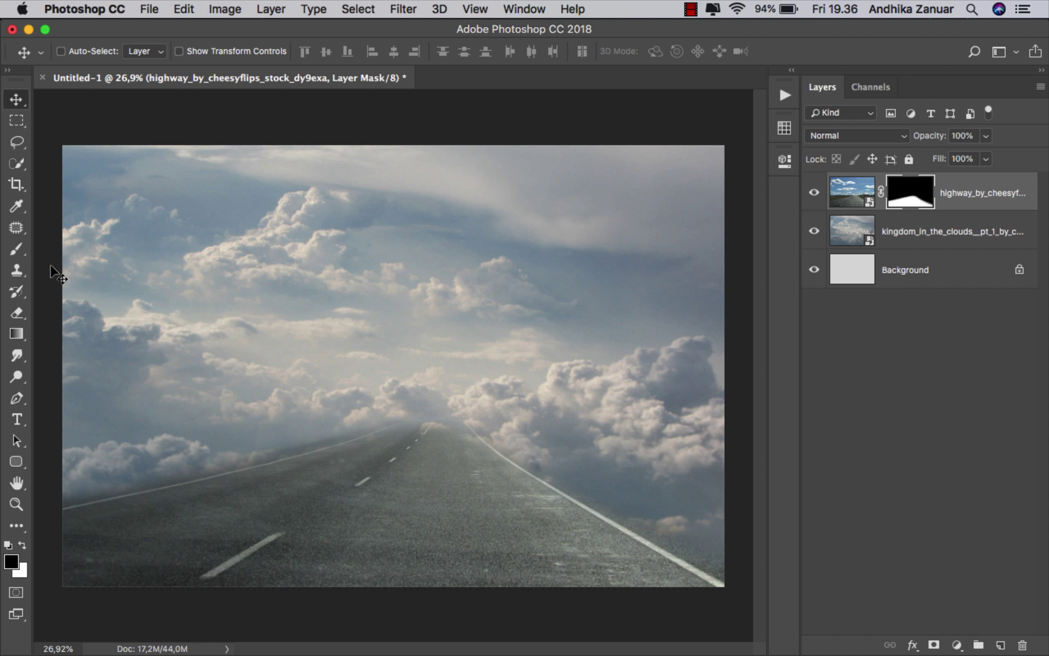
left_click(21, 248)
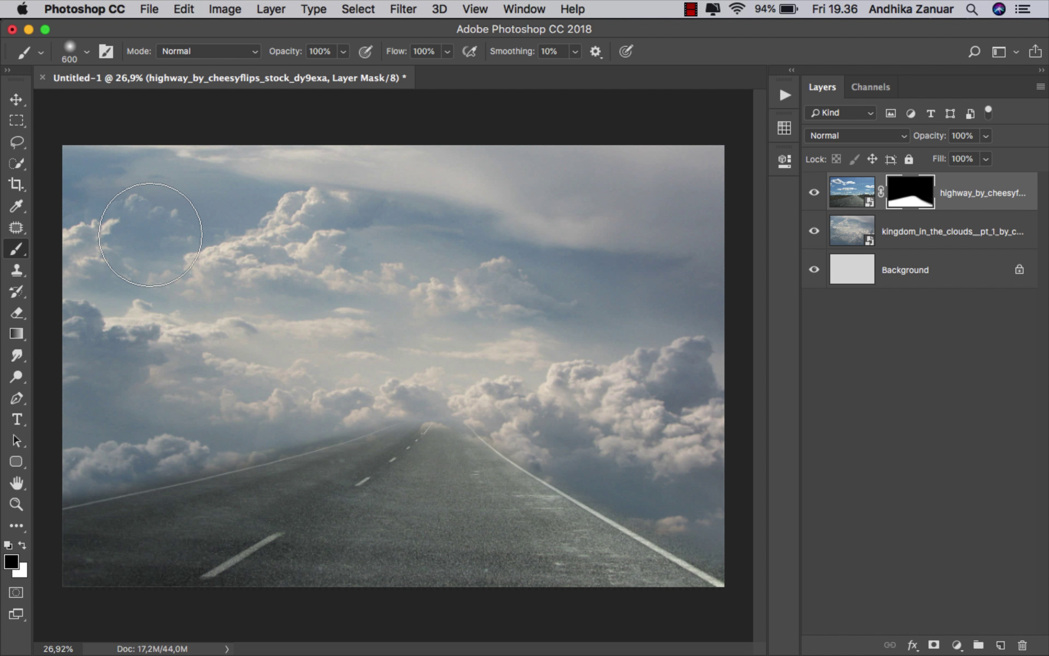
left_click(343, 51)
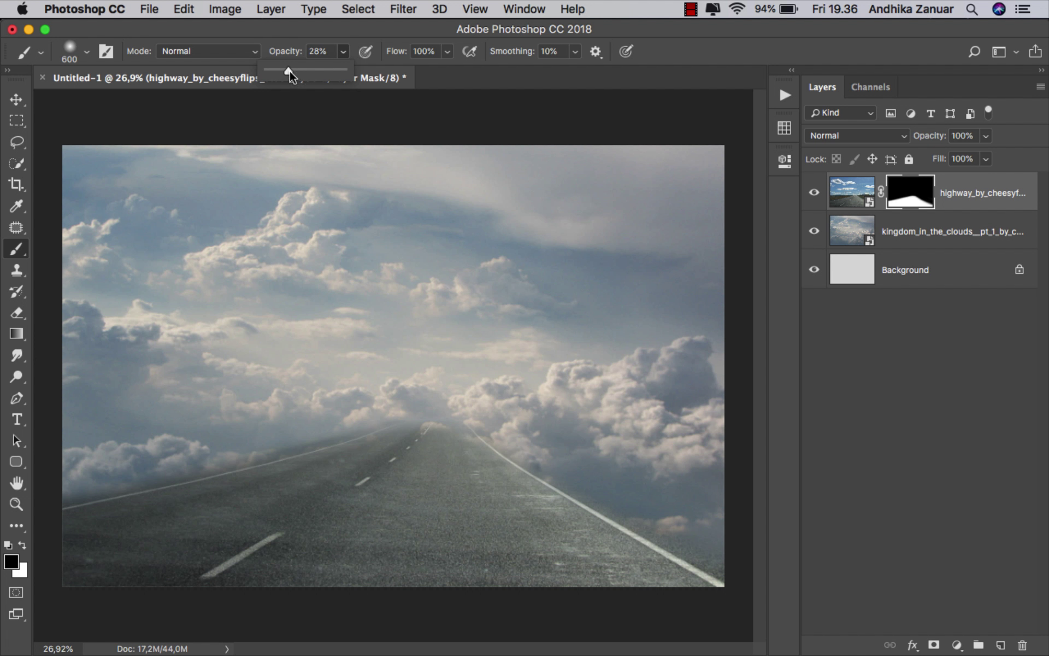
left_click(309, 33)
key("bracketleft")
key("bracketleft")
key("bracketleft")
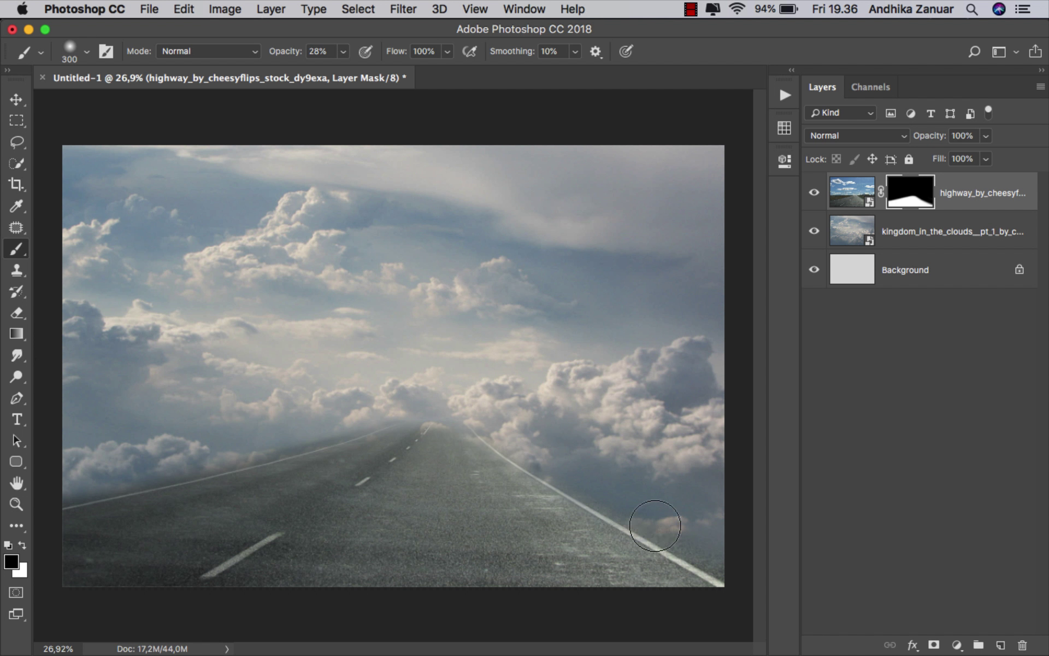
mouse_move(539, 458)
left_mouse_down()
mouse_move(710, 559)
mouse_move(695, 547)
left_mouse_up()
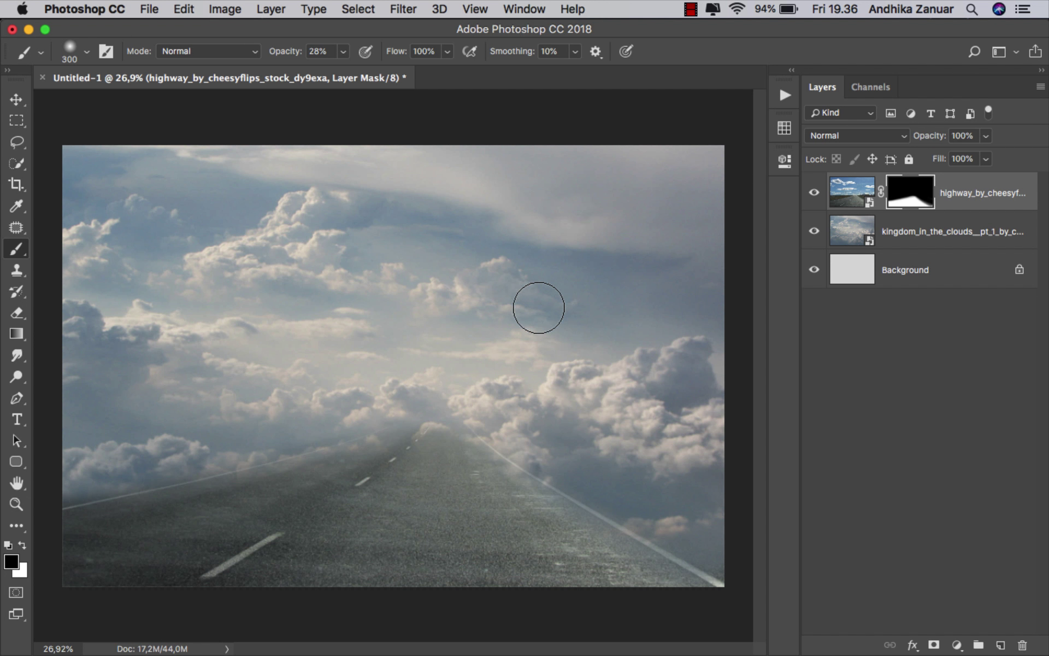
key("super+z")
key("alt+super+z")
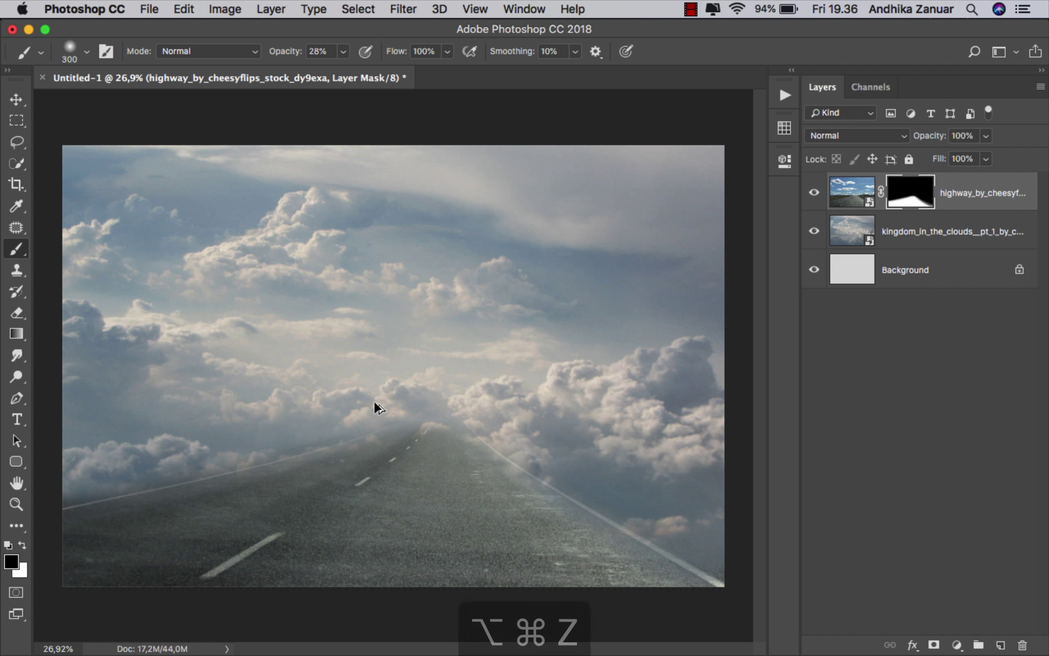
left_click(23, 100)
left_click(815, 192)
left_click(815, 192)
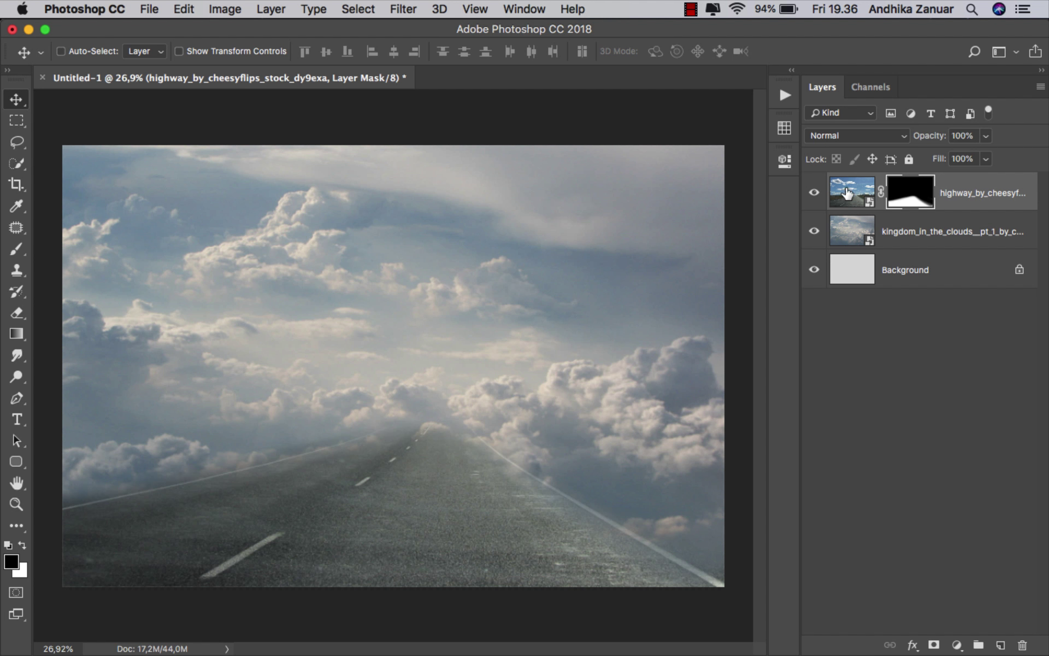
Step: Place transport-4081155.png as an embedded layer above the highway layer
left_click(951, 198)
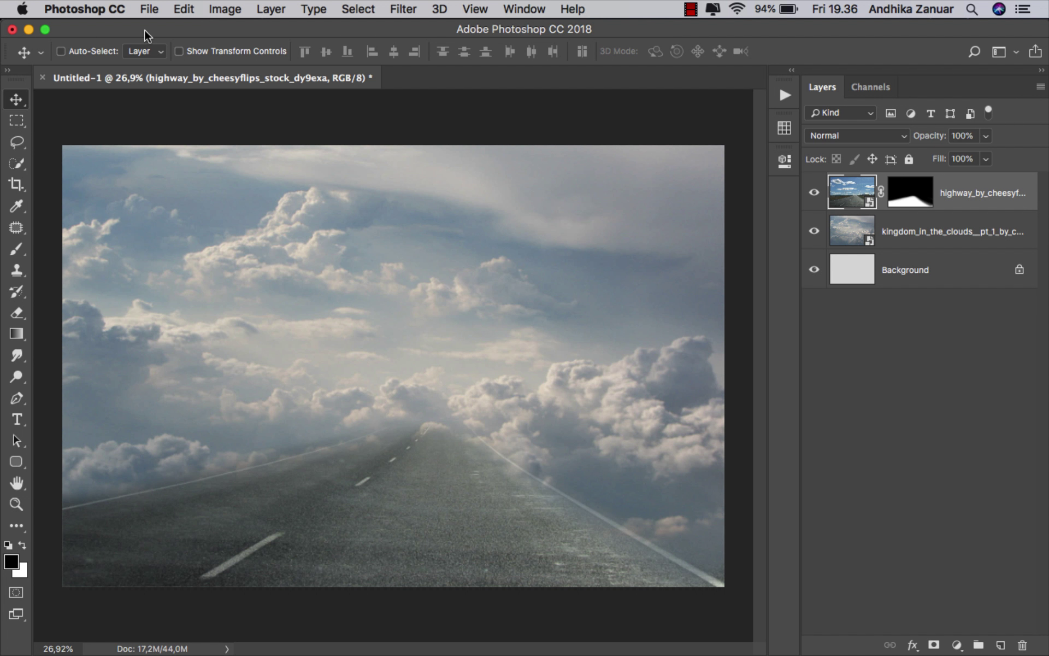
left_click(147, 9)
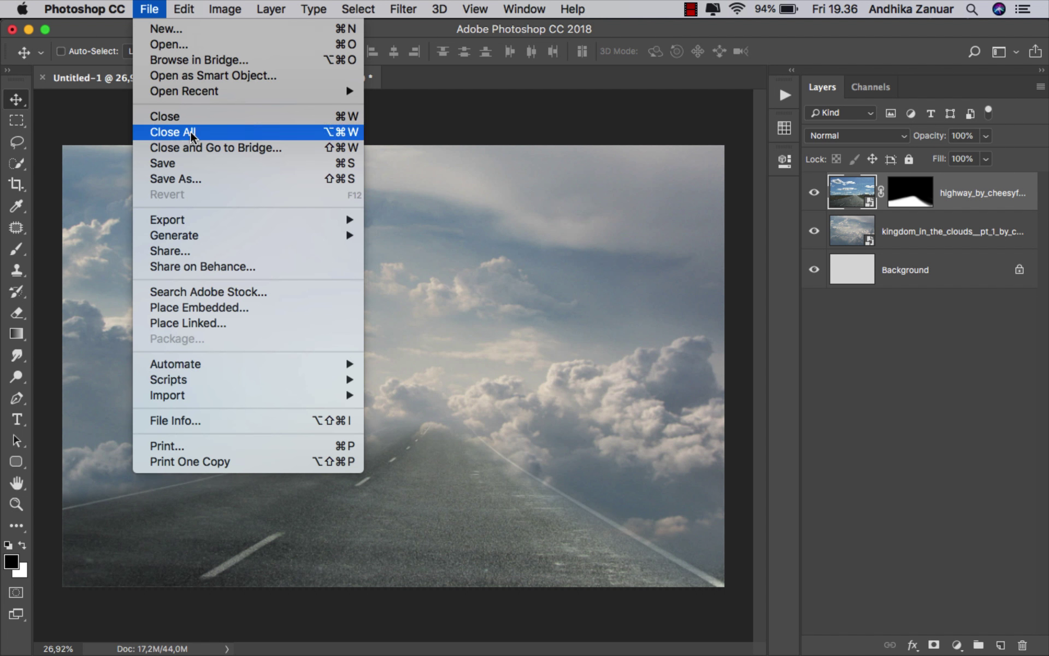
left_click(270, 313)
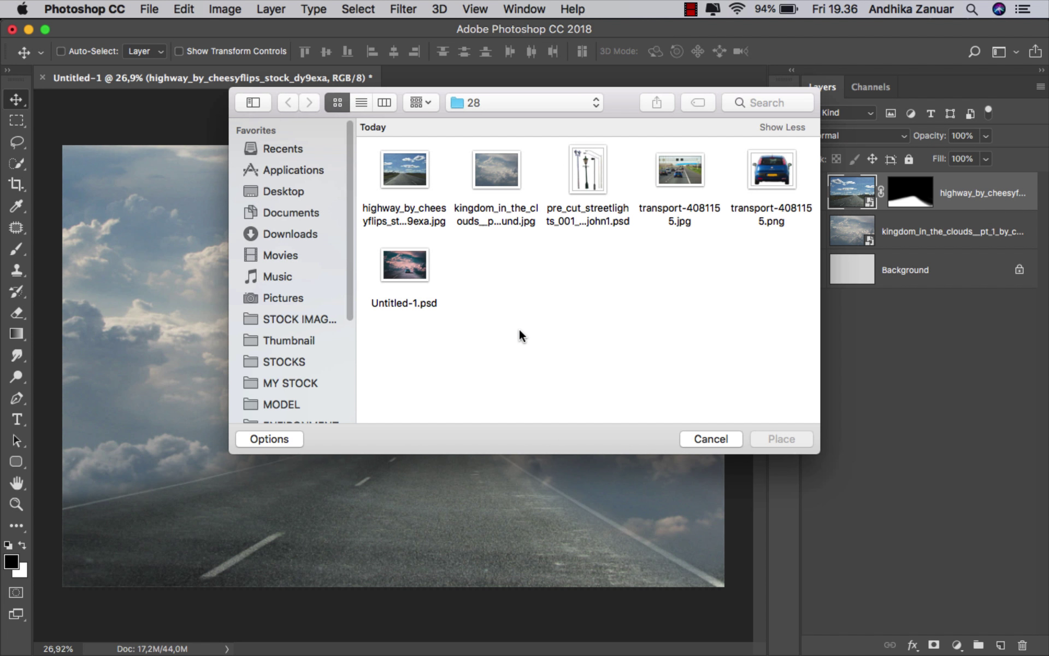
left_click(766, 183)
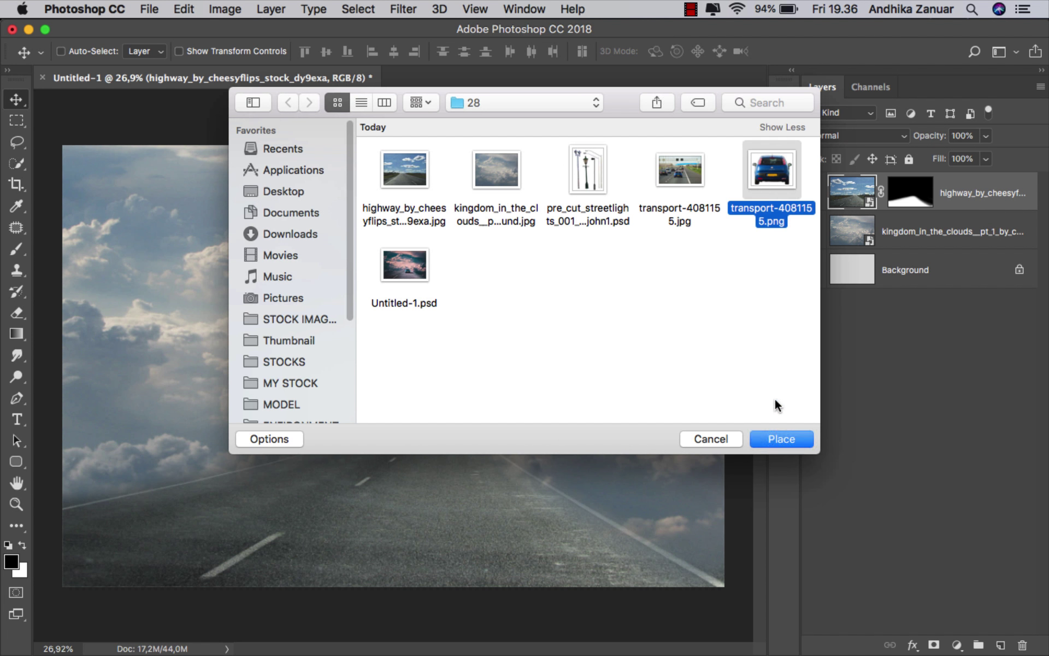
left_click(777, 440)
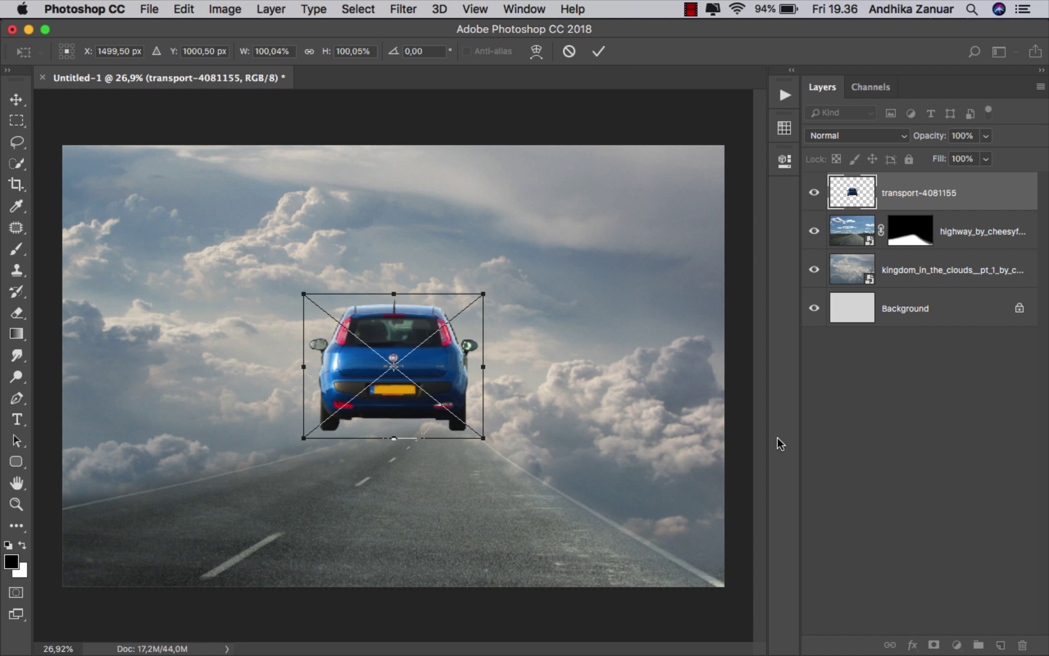
Step: Move the blue car down onto the road and scale it proportionally to about 58.6%
left_click_drag(418, 340, 442, 411)
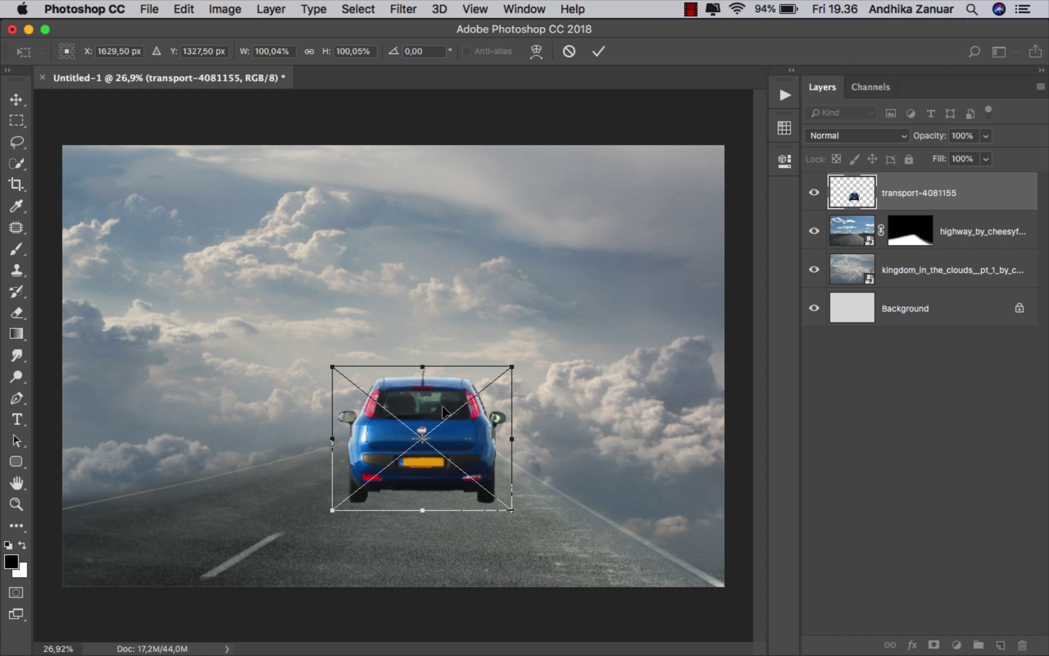
left_click_drag(330, 368, 361, 401)
key("super+z")
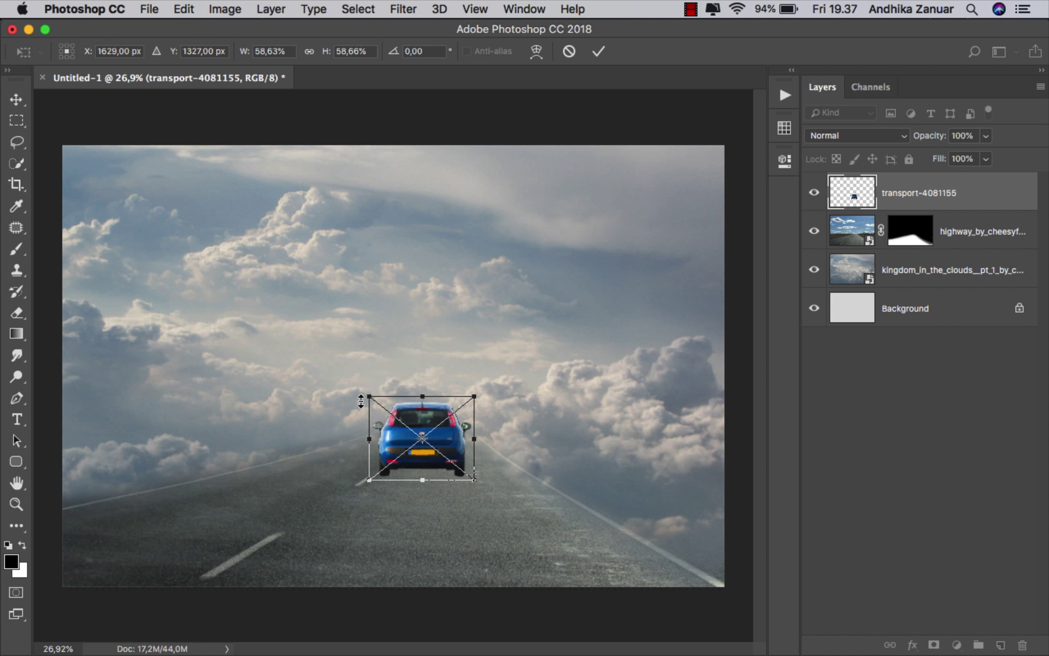
left_click(599, 52)
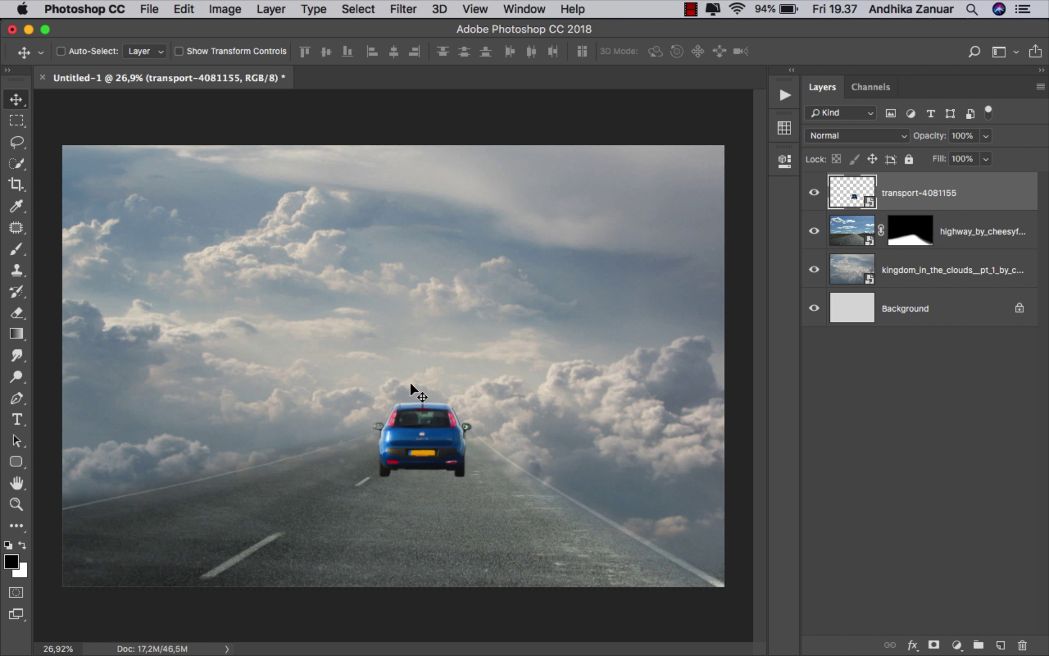
Step: Shift the car slightly down and to the right so it sits within the road's lane
mouse_move(411, 385)
left_mouse_down()
mouse_move(422, 408)
mouse_move(424, 397)
left_mouse_up()
key("shift+Down")
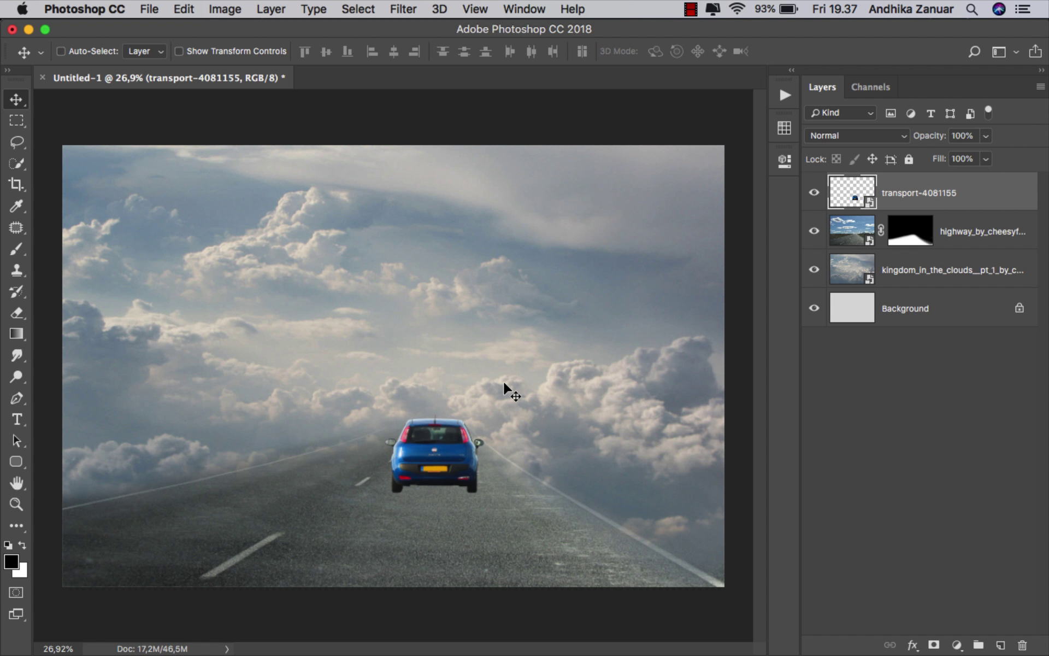
key("shift+Left")
key("shift+Down")
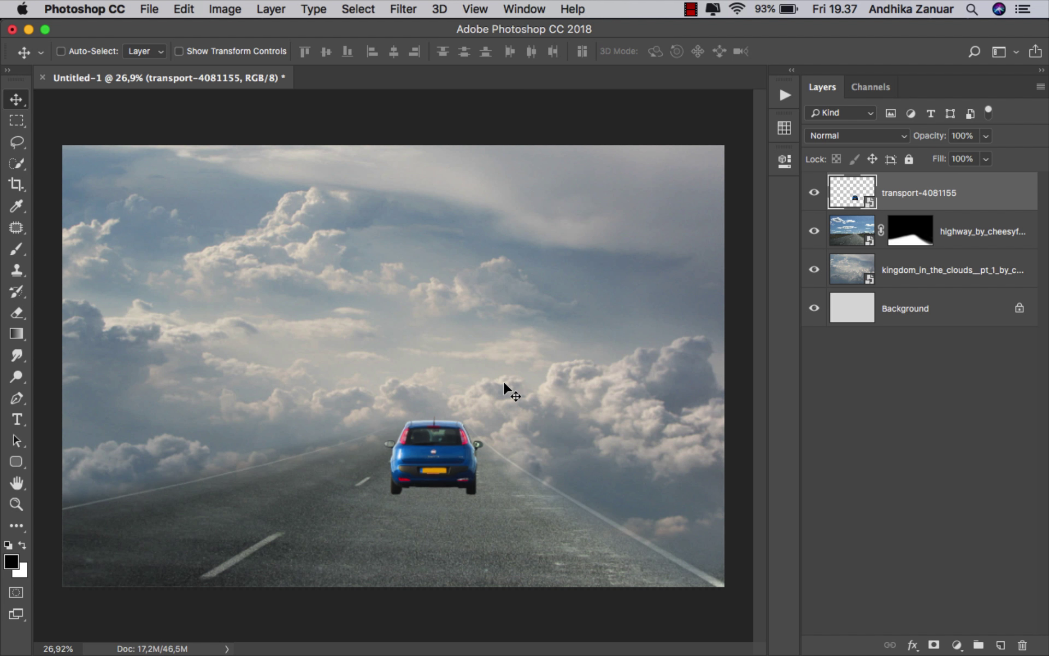
Step: Scale the car down to about 56.4% and nudge it slightly upward on the road
key("super+t")
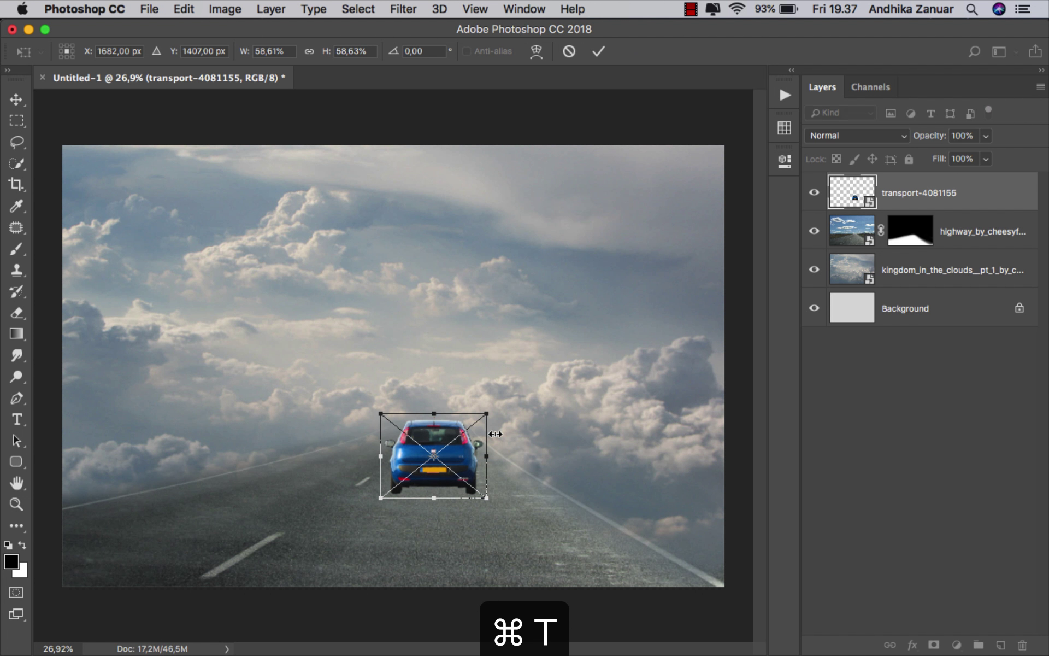
left_click_drag(486, 415, 483, 418)
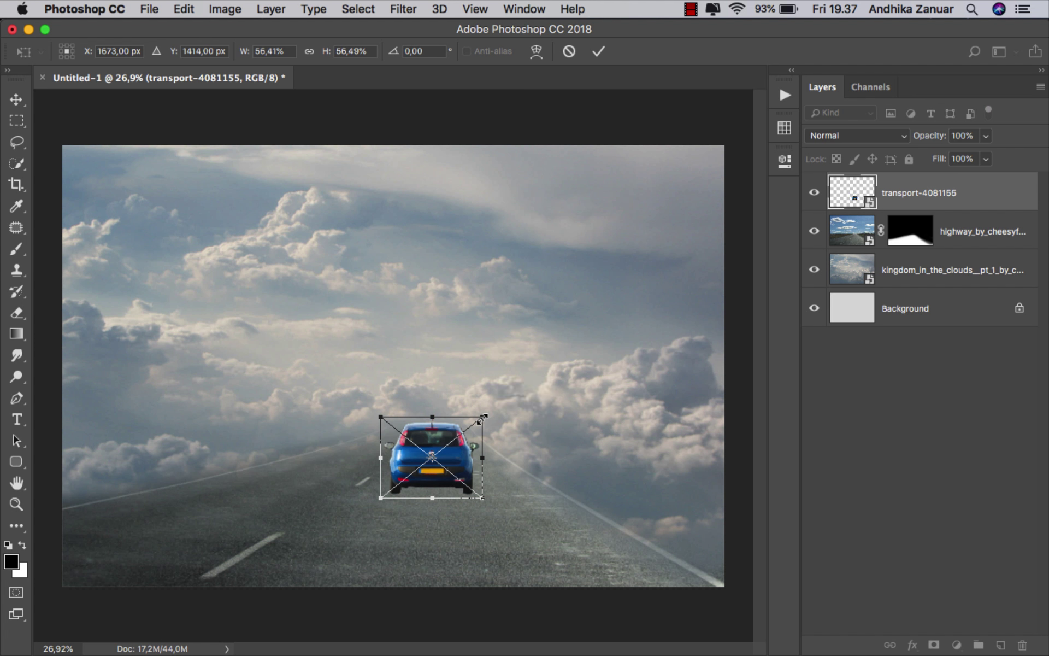
left_click(598, 51)
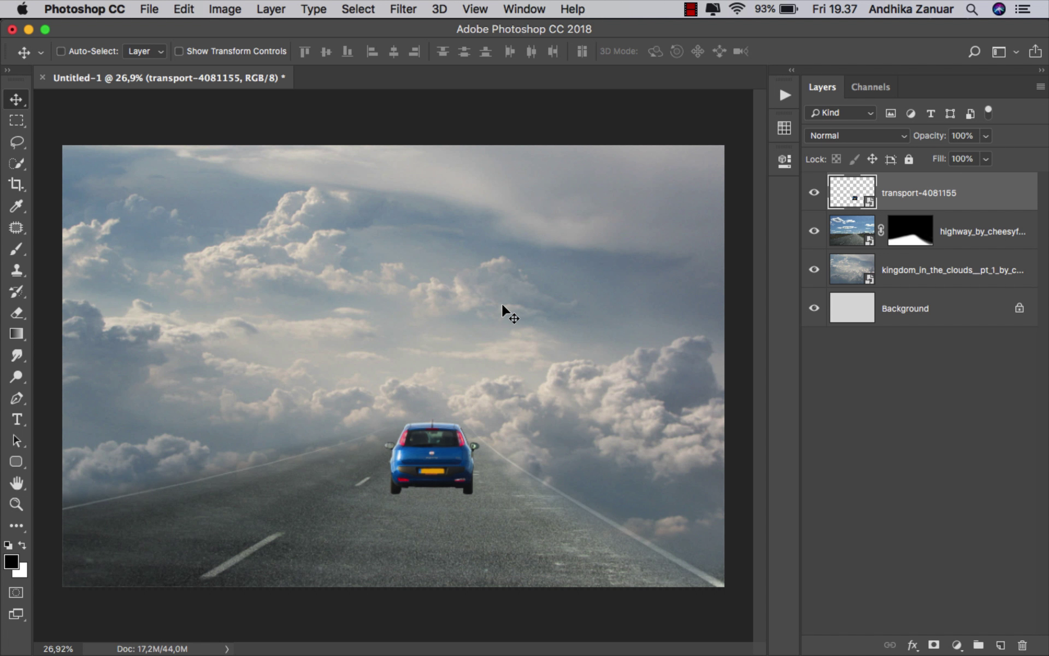
key("Up")
key("Up")
key("Up")
key("Up")
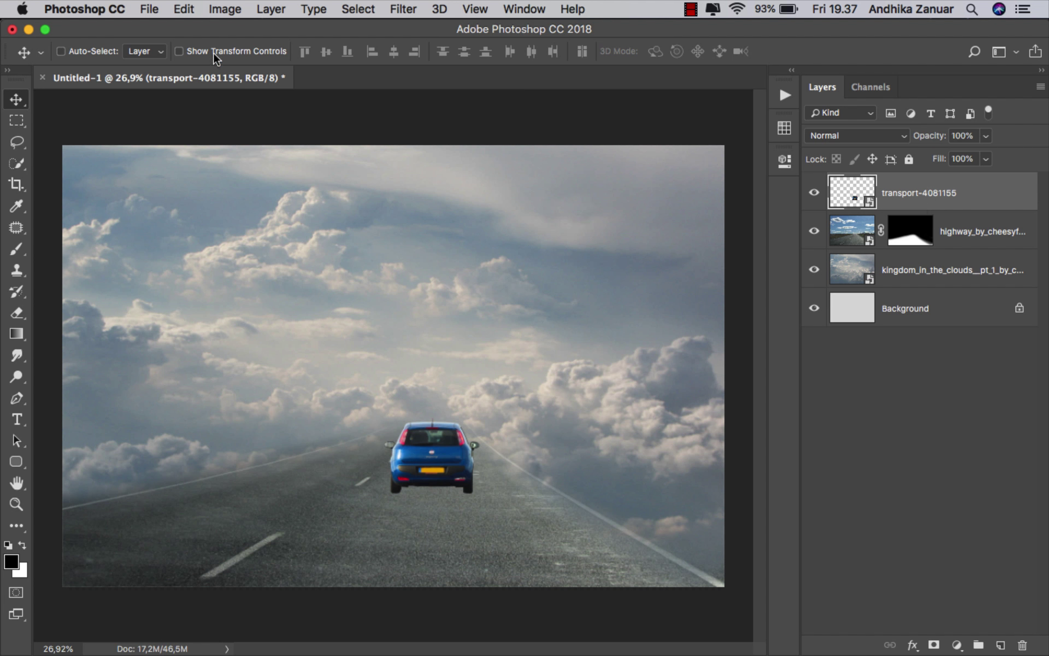
Step: Open pre_cut_streetlights_001_by_presterjohn1.psd as a separate document
left_click(156, 15)
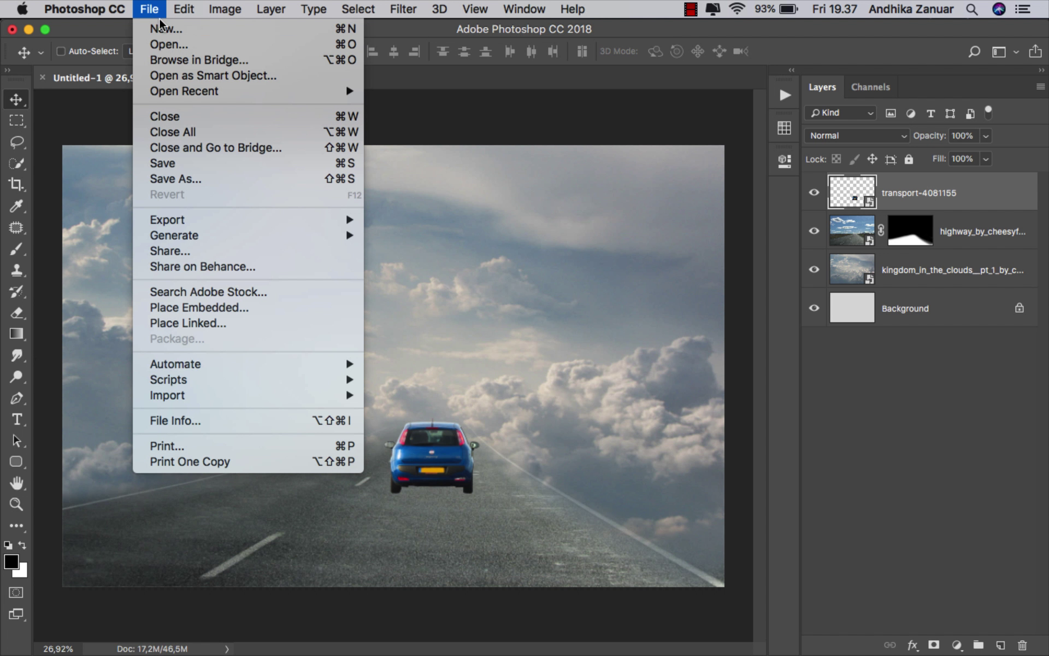
left_click(208, 40)
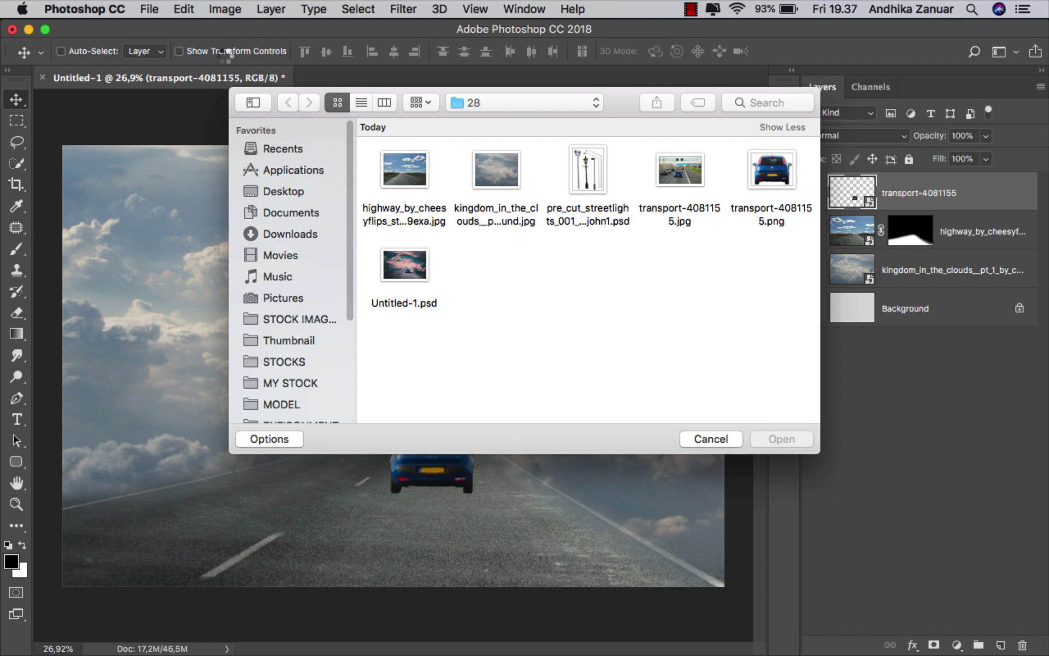
left_click(589, 170)
left_click(779, 437)
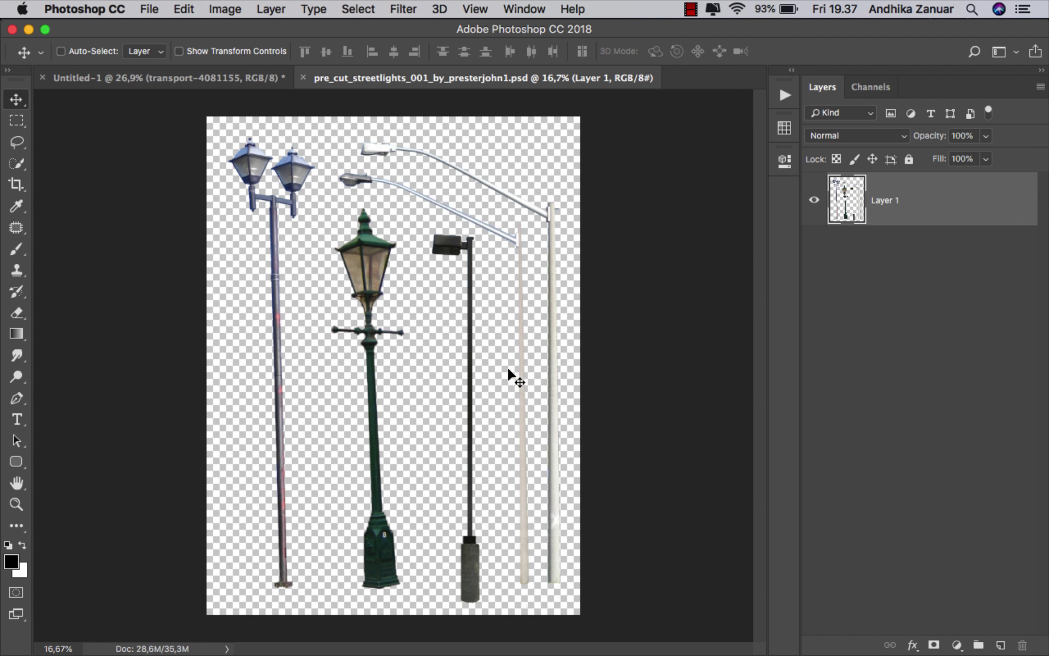
Step: Lasso the rightmost tall white streetlight and bring it into the Untitled-1 composite as a new layer
left_click(17, 143)
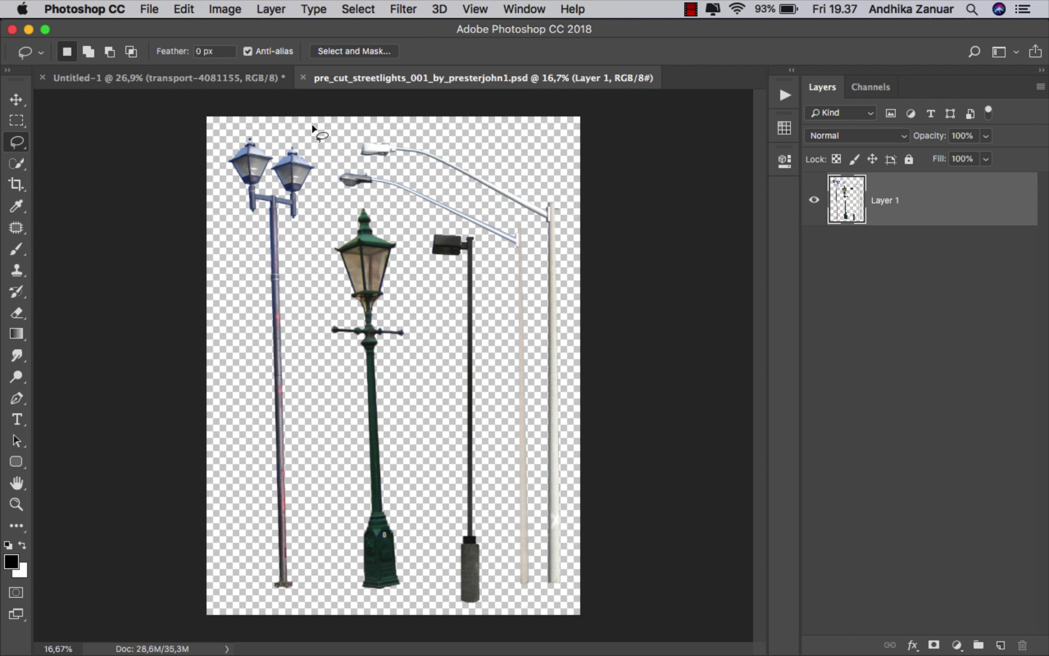
mouse_move(326, 116)
left_mouse_down()
mouse_move(340, 155)
mouse_move(456, 190)
mouse_move(529, 234)
mouse_move(541, 597)
mouse_move(565, 607)
mouse_move(576, 590)
mouse_move(566, 450)
mouse_move(573, 201)
mouse_move(539, 150)
mouse_move(470, 126)
mouse_move(361, 125)
left_mouse_up()
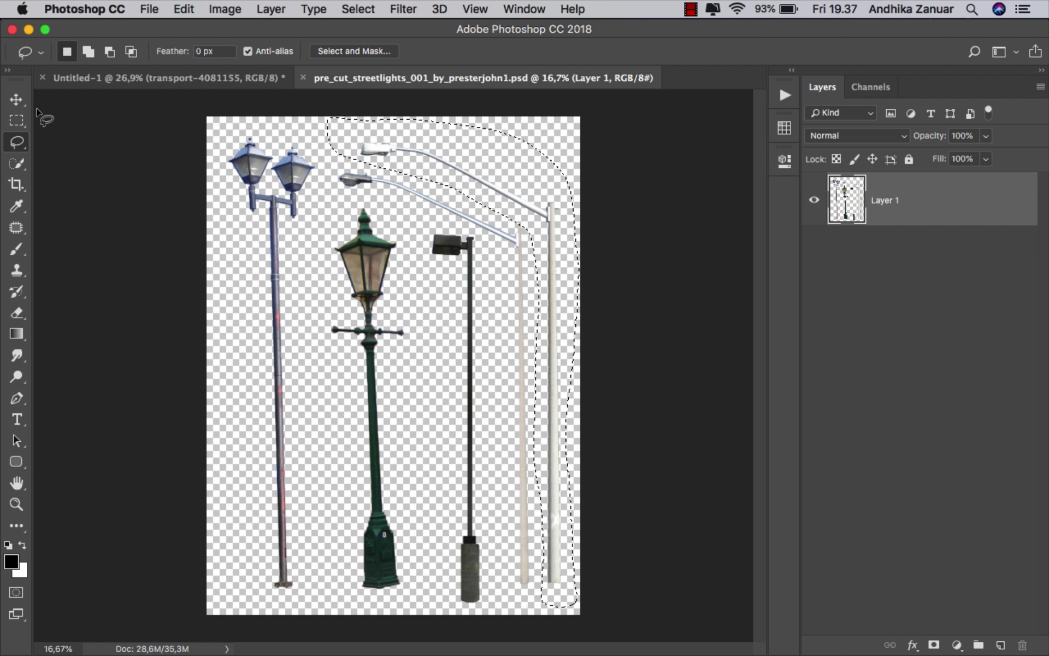
left_click(16, 99)
mouse_move(426, 155)
left_mouse_down()
mouse_move(271, 120)
mouse_move(170, 83)
mouse_move(335, 235)
left_mouse_up()
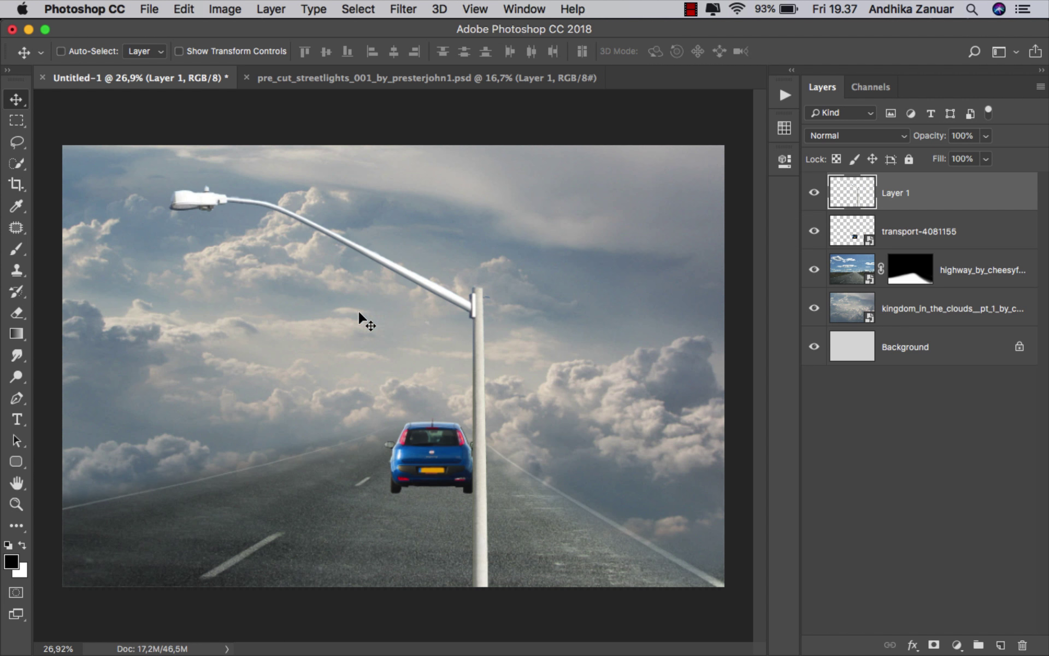
Step: Flip the streetlight horizontally and scale it down proportionally to about 22.7%
key("super+t")
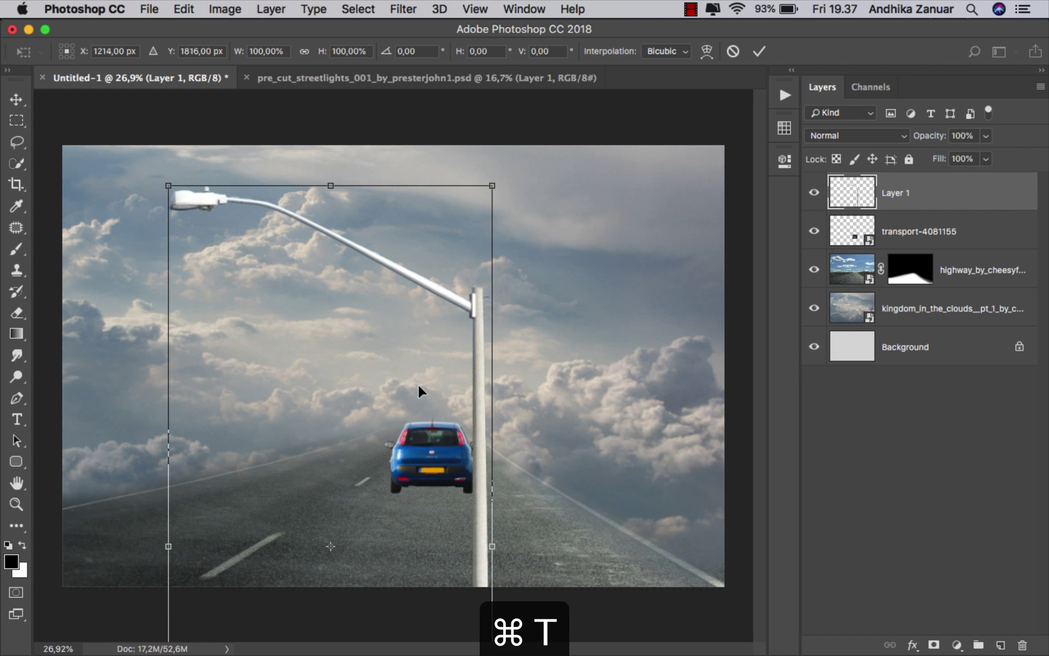
right_click(403, 304)
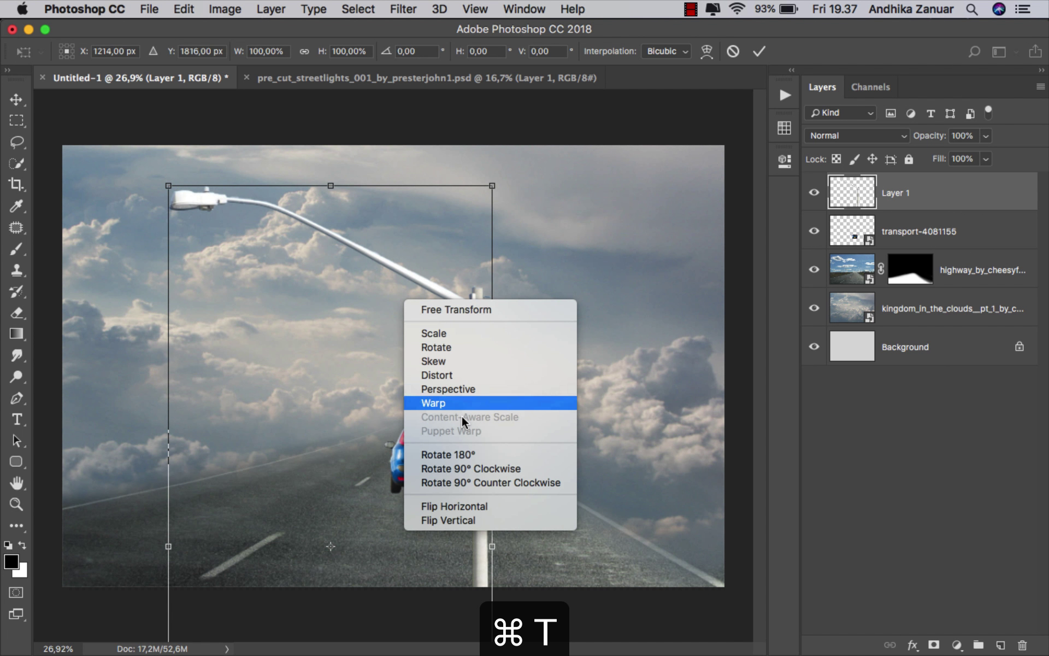
left_click(468, 505)
left_click_drag(492, 185, 377, 415)
left_click_drag(339, 478, 323, 264)
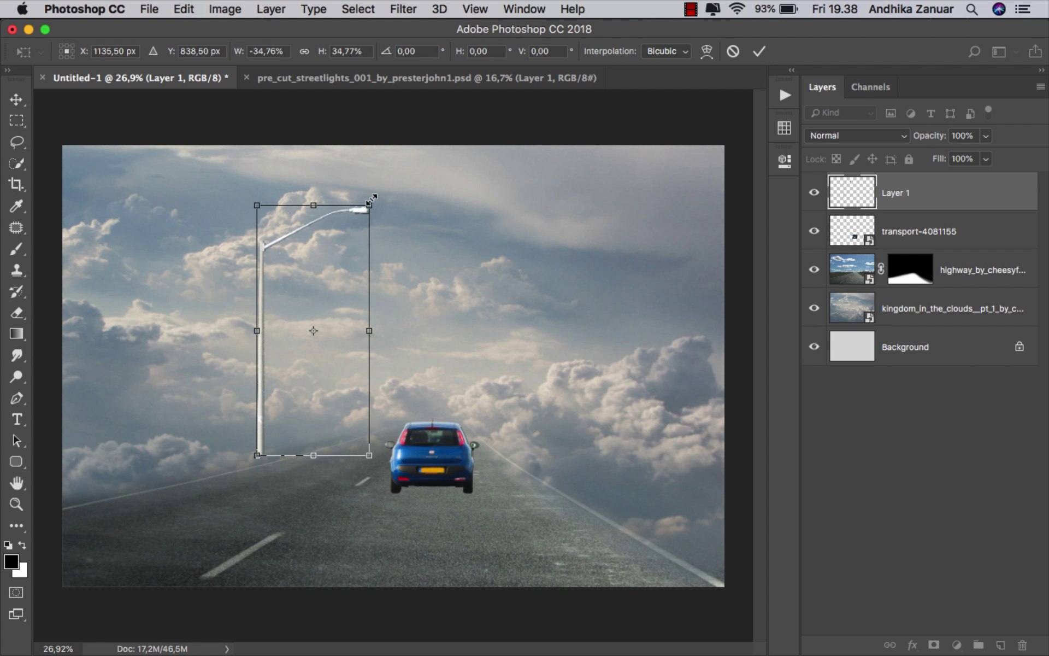
left_click_drag(370, 206, 351, 254)
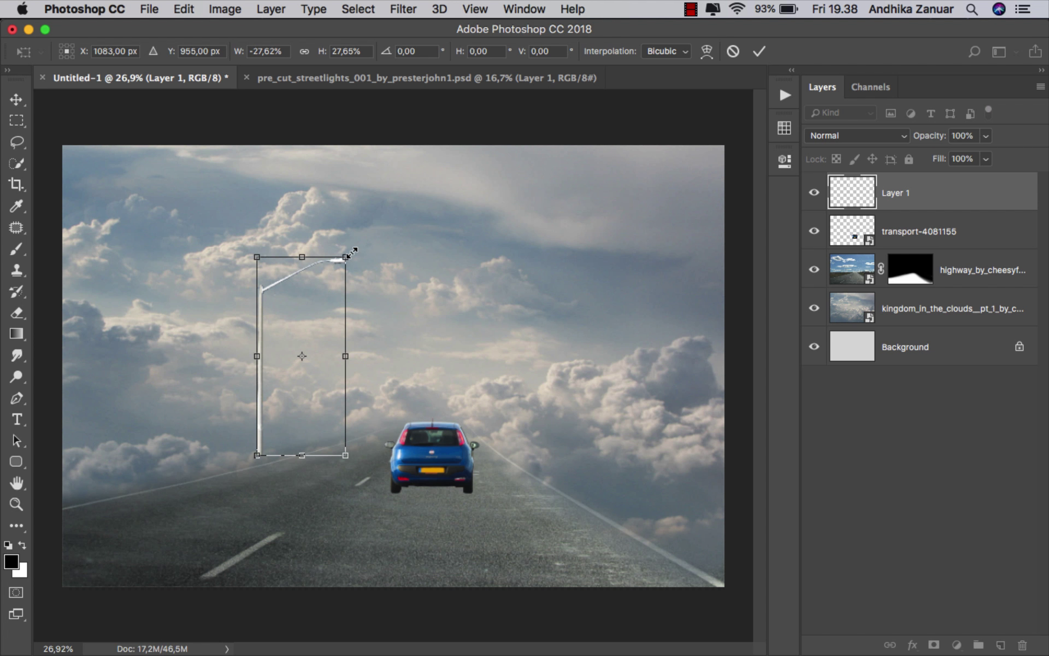
left_click_drag(350, 253, 334, 290)
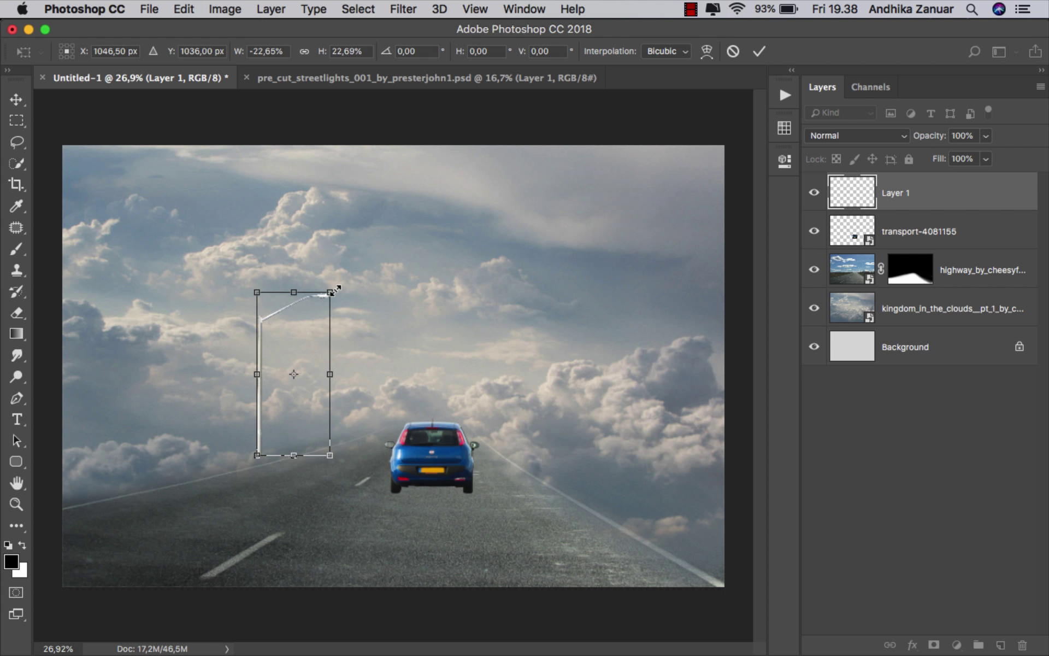
Step: Stand the scaled streetlight on the left edge of the road, apply the transform and nudge the lamp slightly upward
left_click_drag(307, 345, 276, 368)
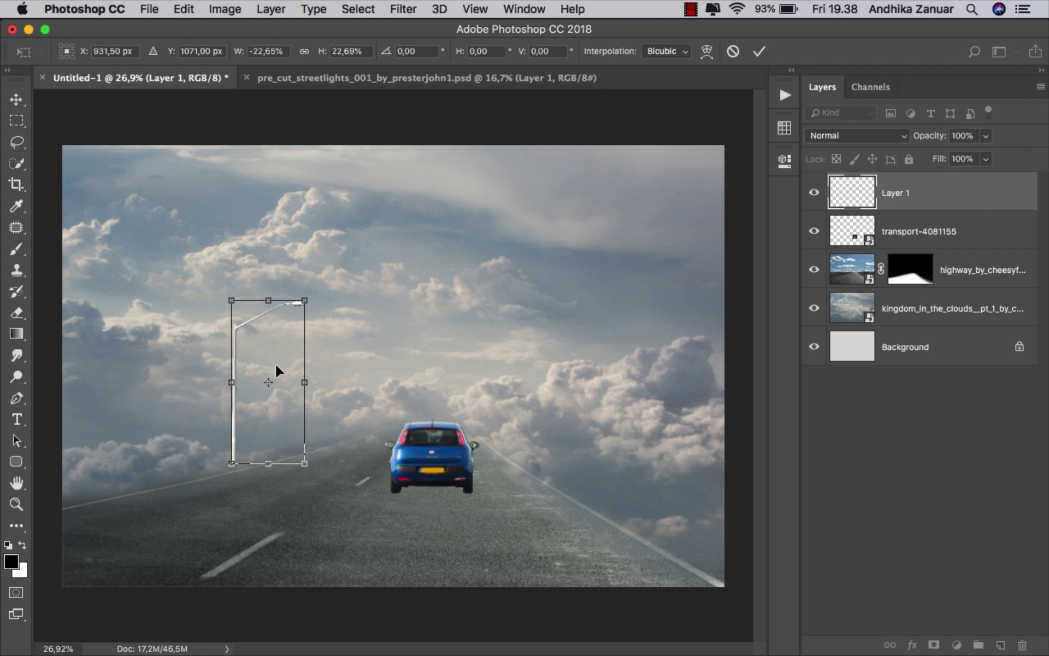
left_click(760, 51)
key("shift+Up")
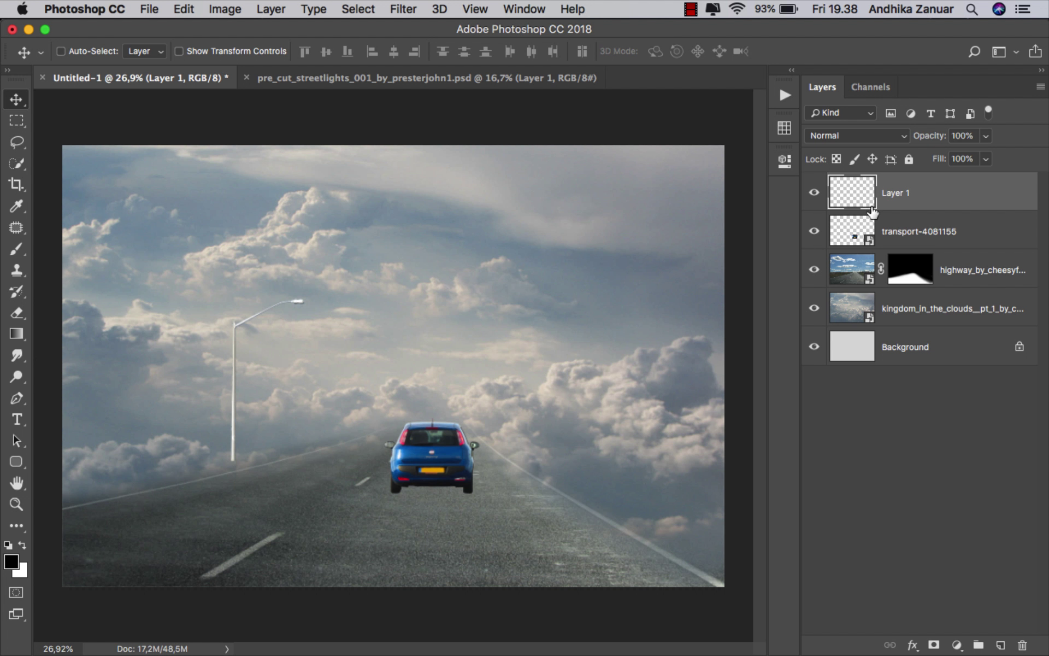
Step: Duplicate the streetlight layer and place a smaller copy farther along the road's left edge, behind and beside the car
double_click(891, 194)
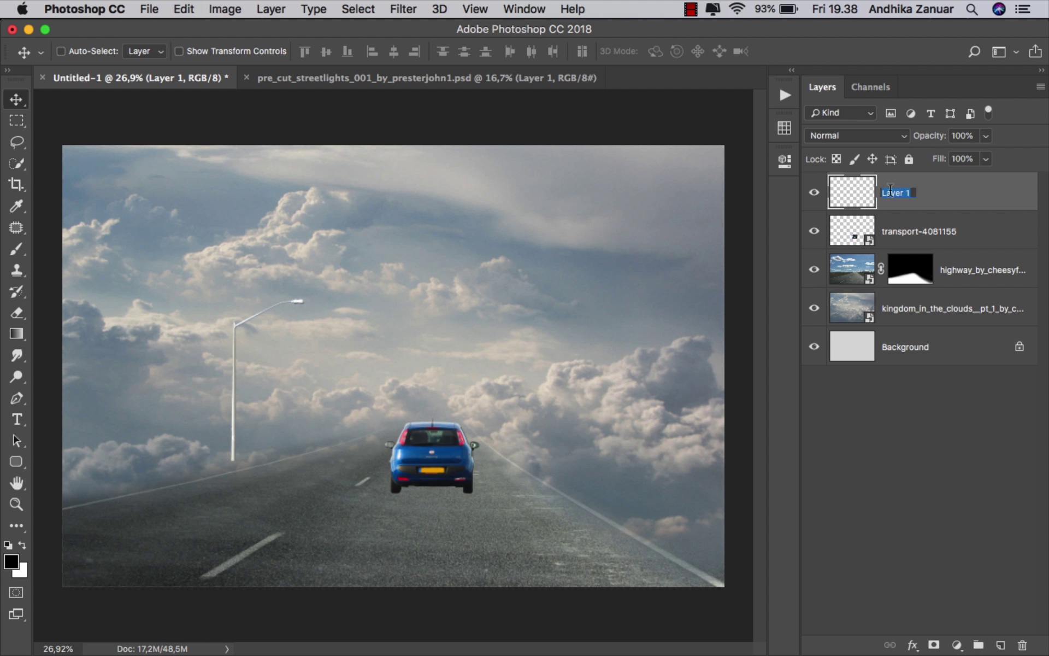
left_click(924, 197)
key("super+j")
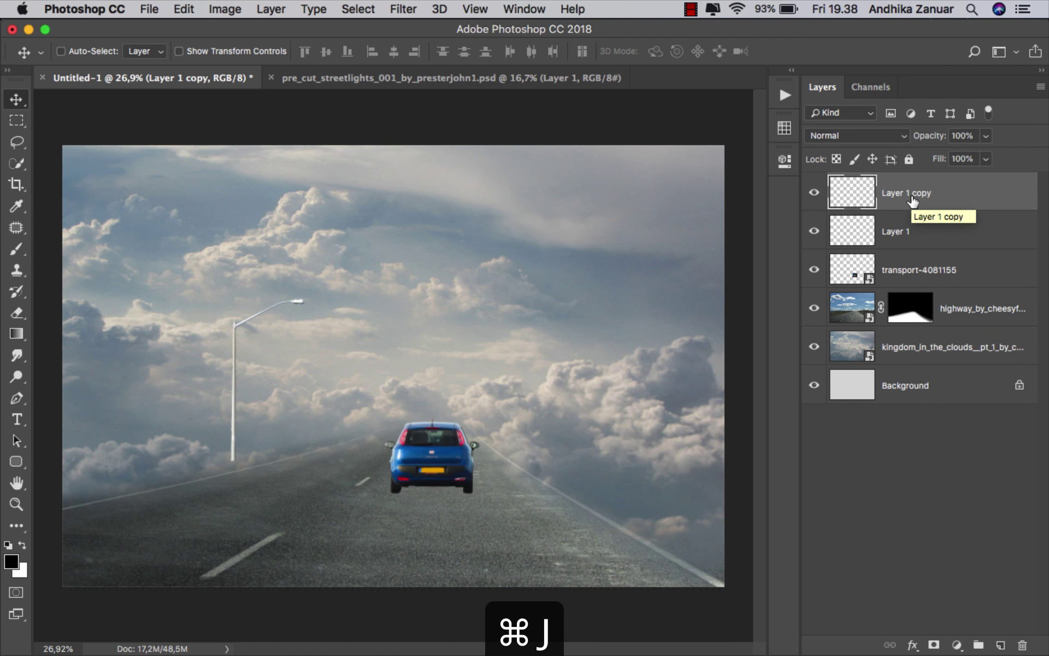
left_click_drag(239, 357, 339, 345)
key("super+t")
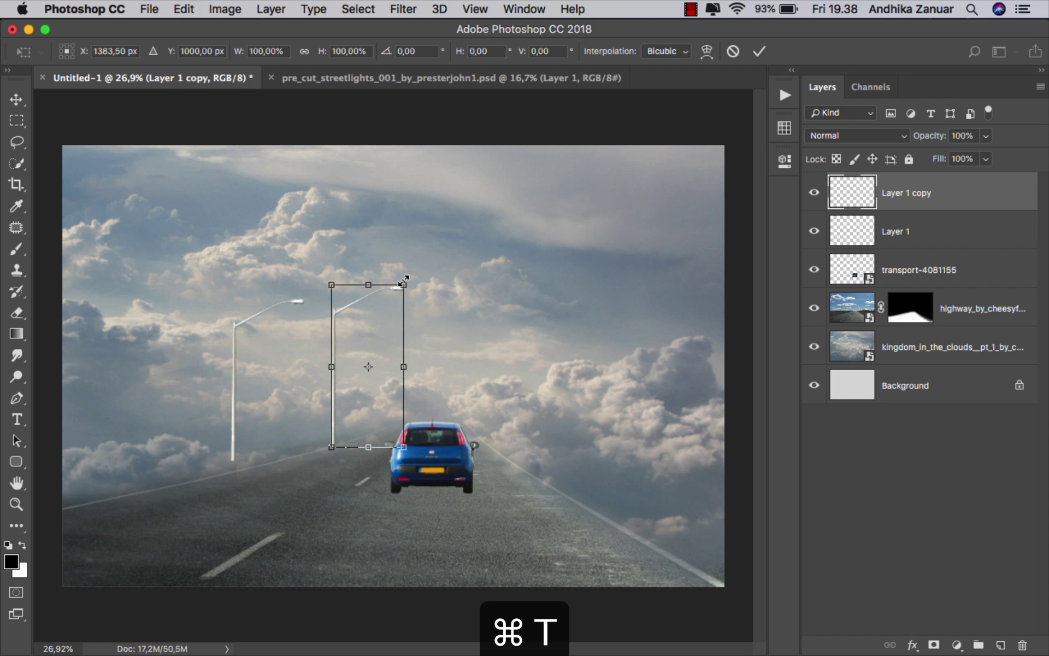
left_click_drag(404, 285, 374, 363)
left_click(759, 51)
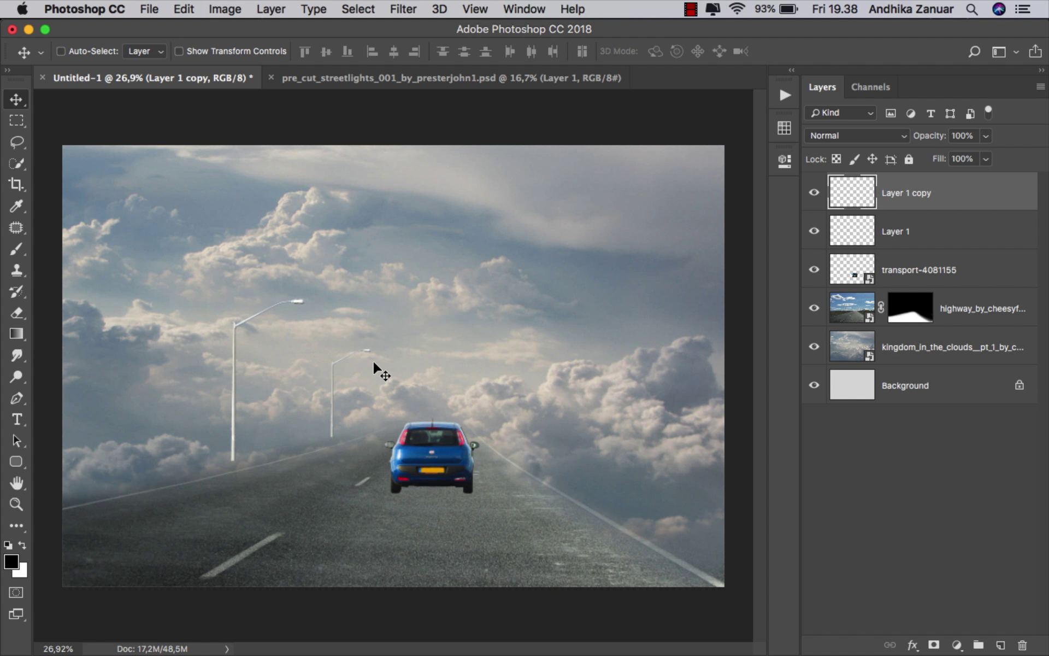
key("shift+Right")
key("shift+Right")
Step: Merge the two streetlight layers into one and rename it "street lamp"
left_click(932, 230, "shift")
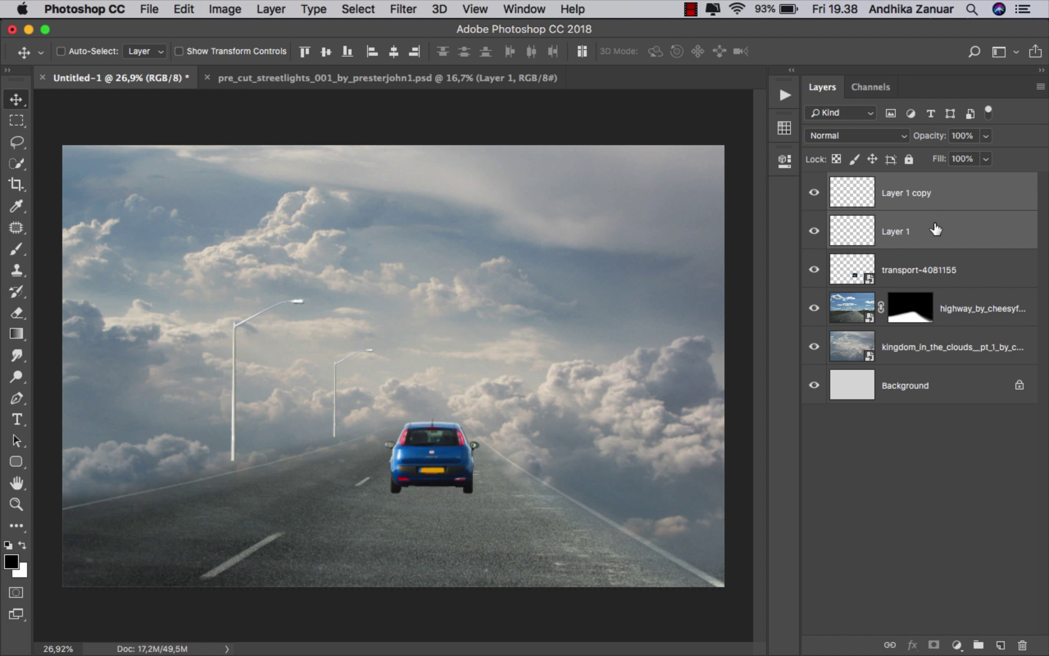
key("super+e")
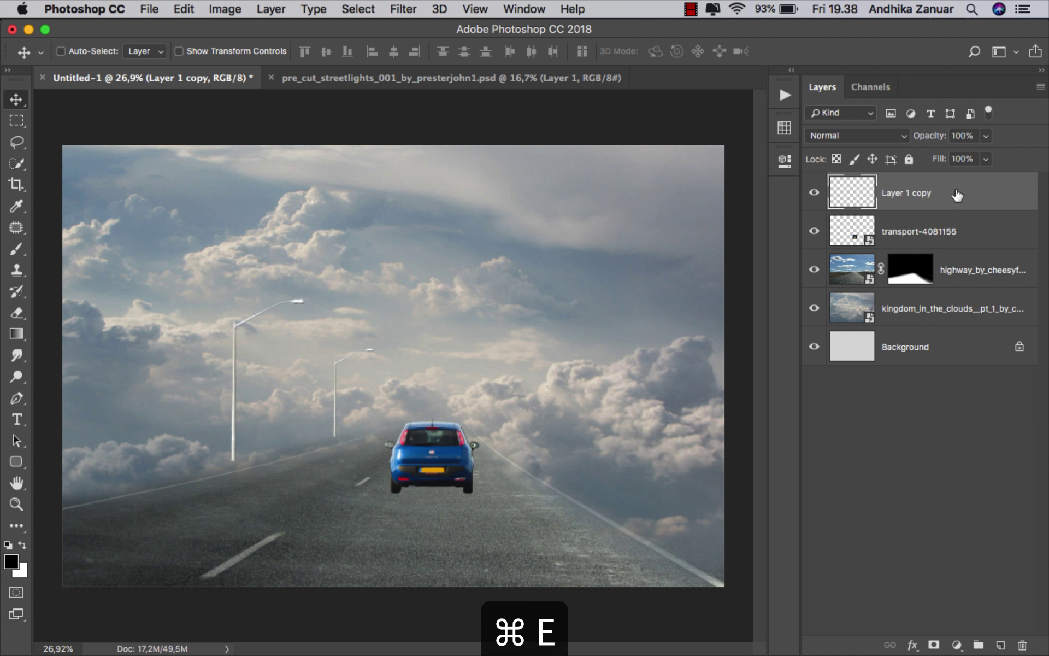
double_click(907, 190)
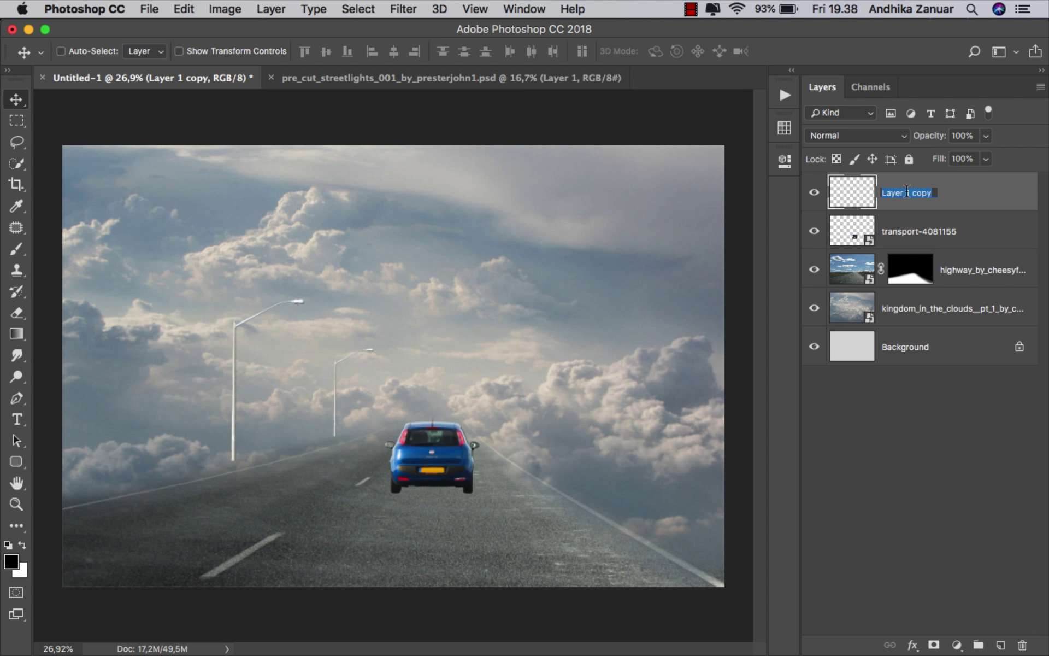
type("street lamp")
key("Return")
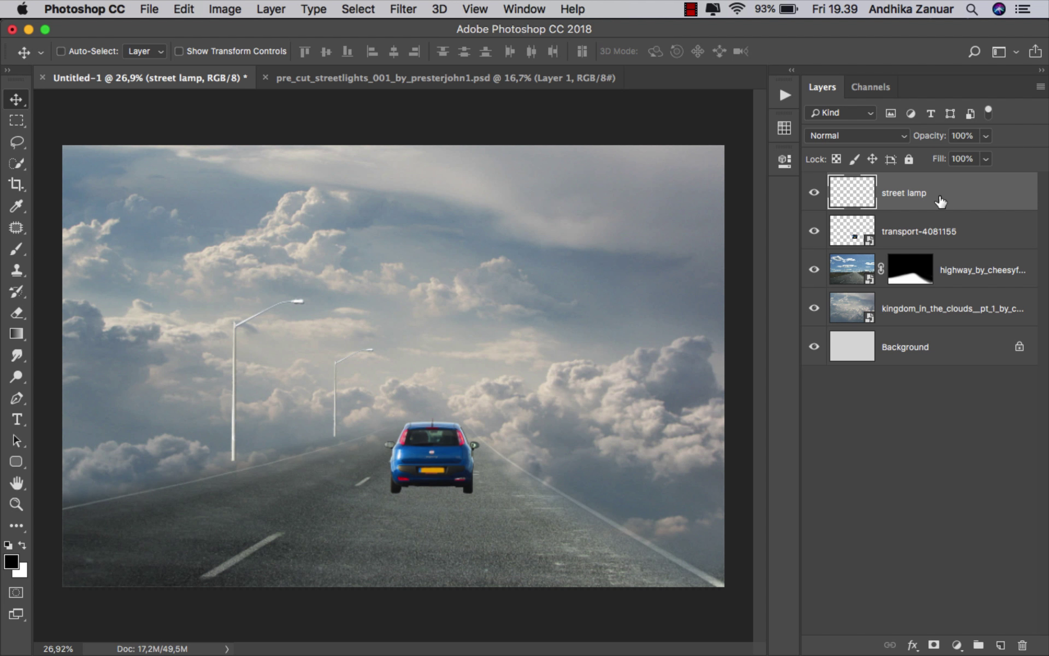
Step: Add a layer mask to the street lamp layer and fade both pole bases with a soft black brush at 28% opacity
left_click(934, 645)
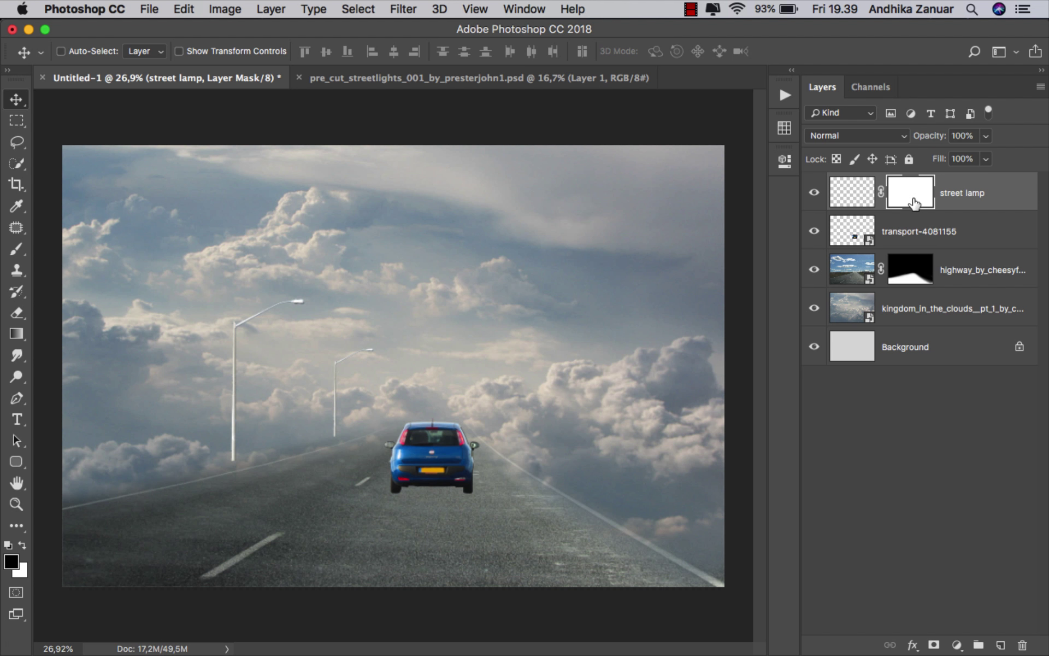
left_click_drag(20, 250, 38, 249)
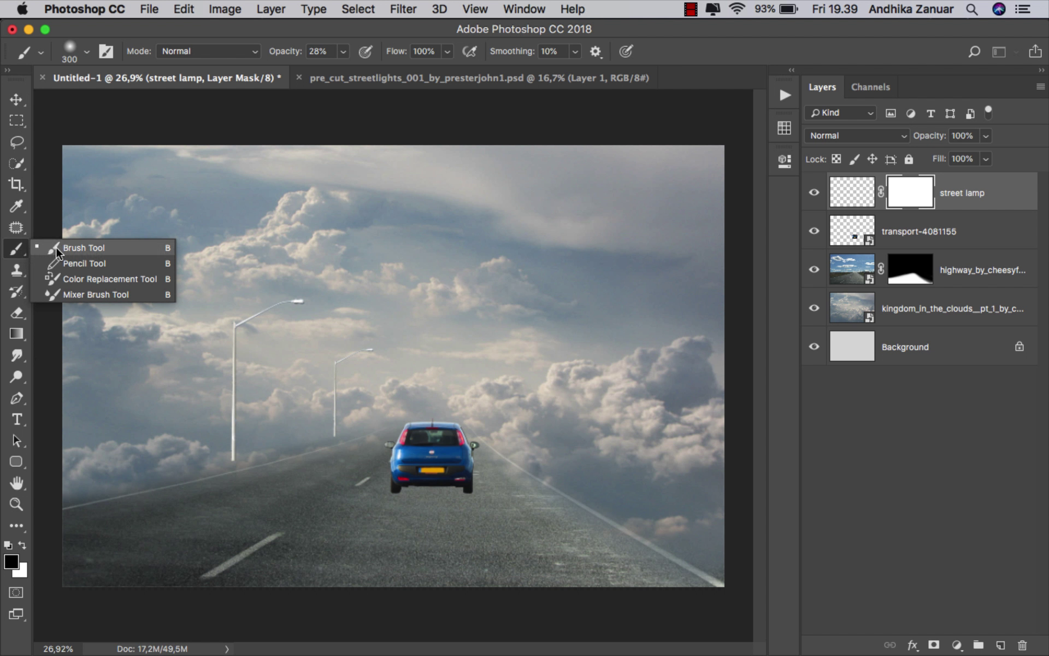
left_click(56, 253)
left_click(229, 459)
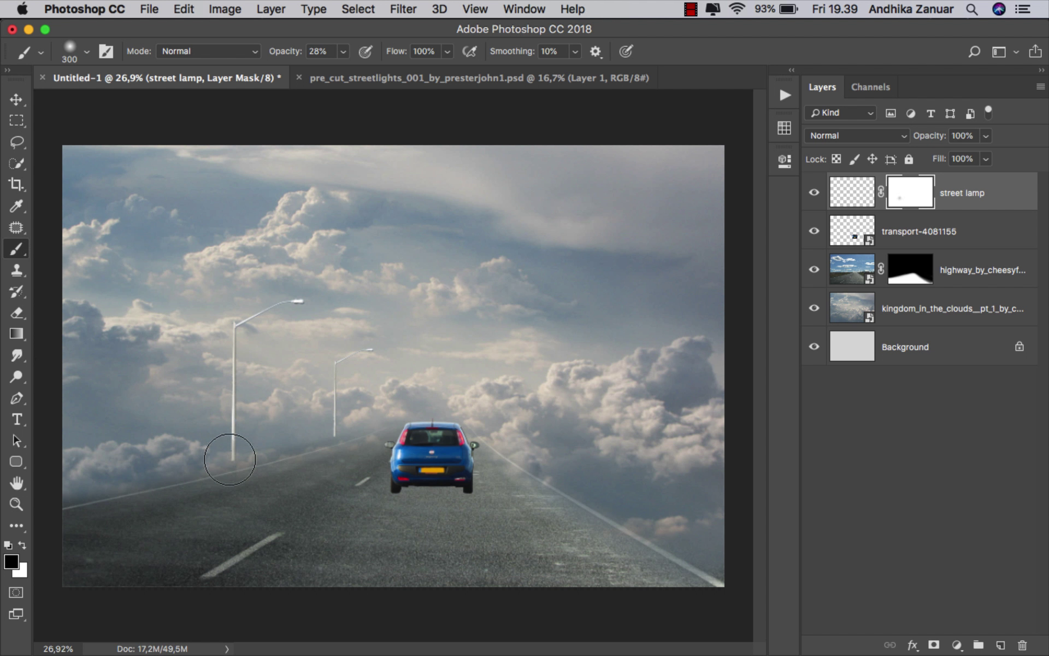
mouse_move(229, 459)
left_mouse_down()
mouse_move(236, 412)
mouse_move(231, 463)
left_mouse_up()
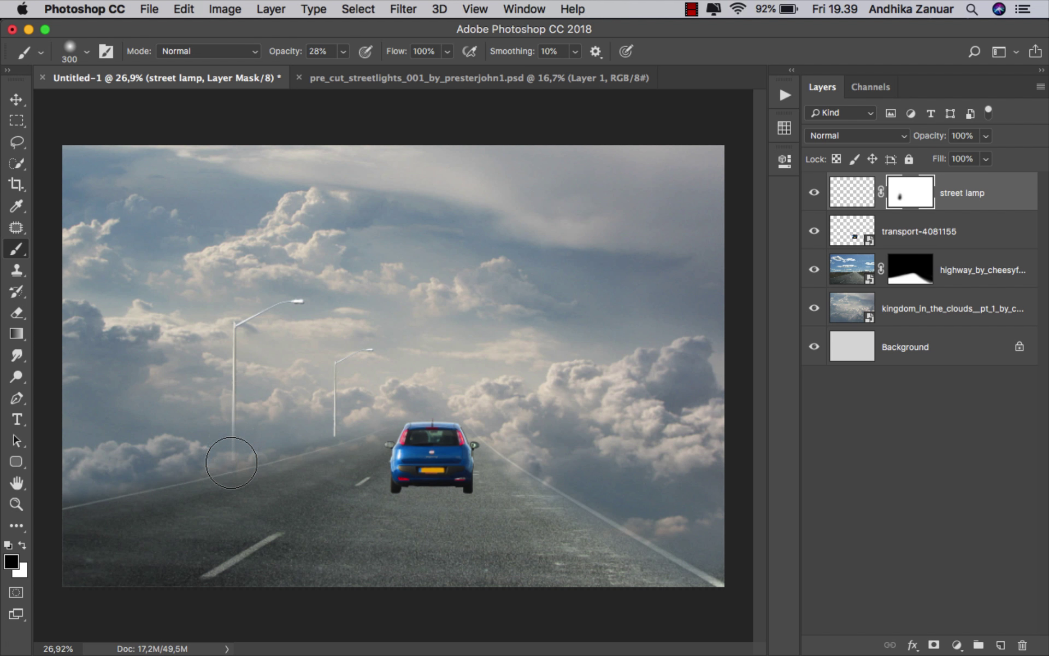
mouse_move(333, 448)
left_mouse_down()
mouse_move(333, 426)
mouse_move(332, 454)
left_mouse_up()
Step: Shift the street lamps slightly downward and fine-tune their height so the faded bases meet the road edge
left_click(15, 99)
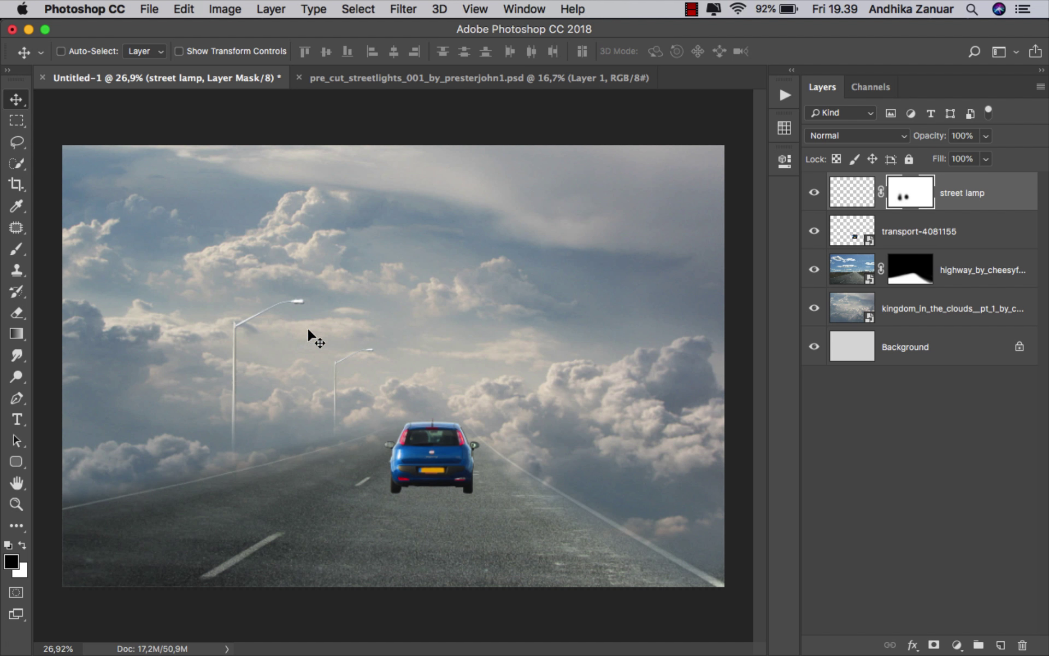
mouse_move(308, 330)
left_mouse_down()
mouse_move(282, 362)
mouse_move(309, 339)
left_mouse_up()
key("Up")
key("Up")
key("Up")
left_click(961, 203)
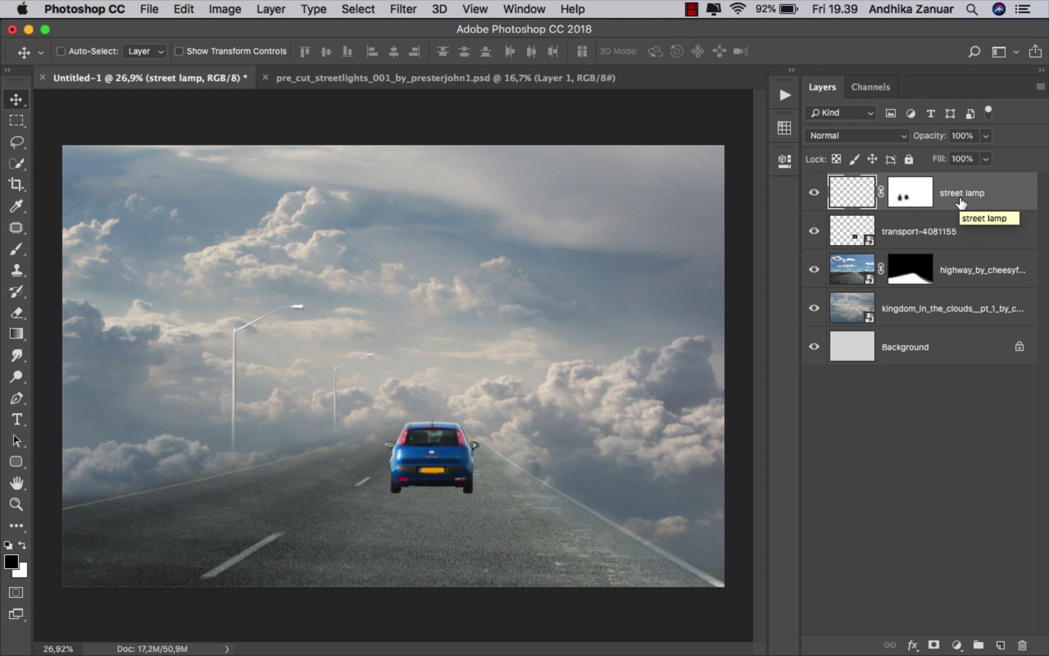
Step: Add a Curves adjustment clipped to the cloud layer, move its black point to input 62, output 0, and compare before and after
left_click(907, 310)
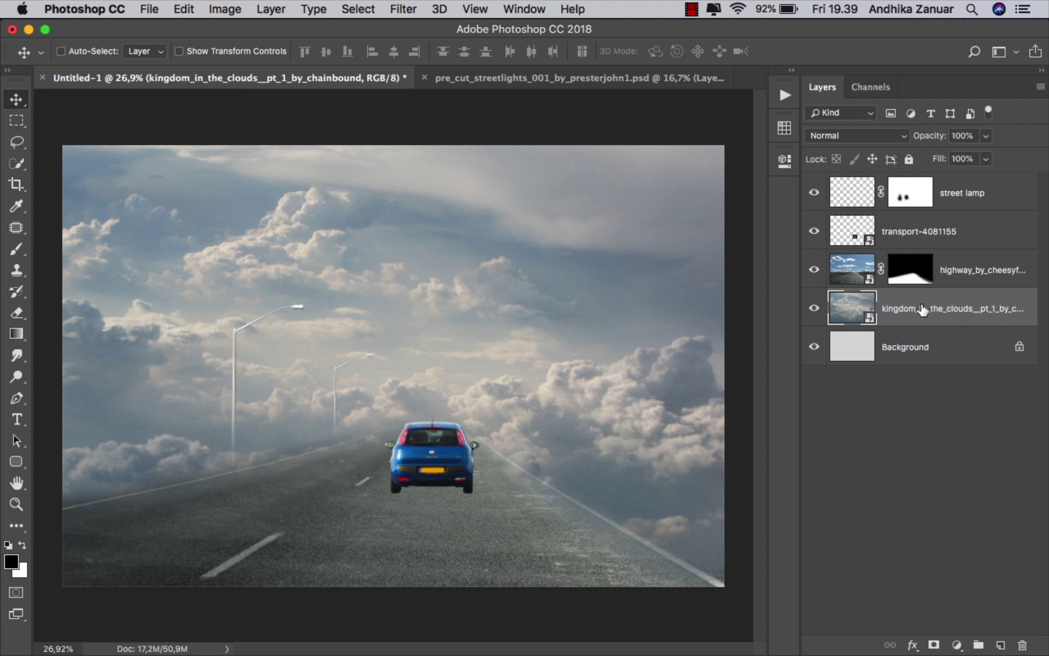
left_click(957, 645)
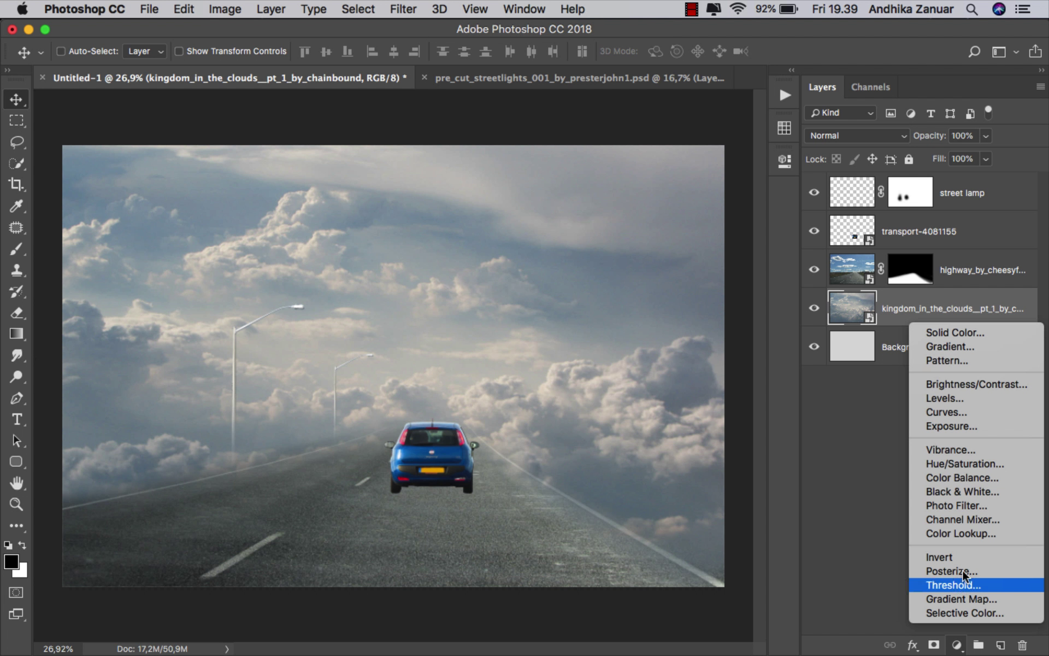
left_click(975, 414)
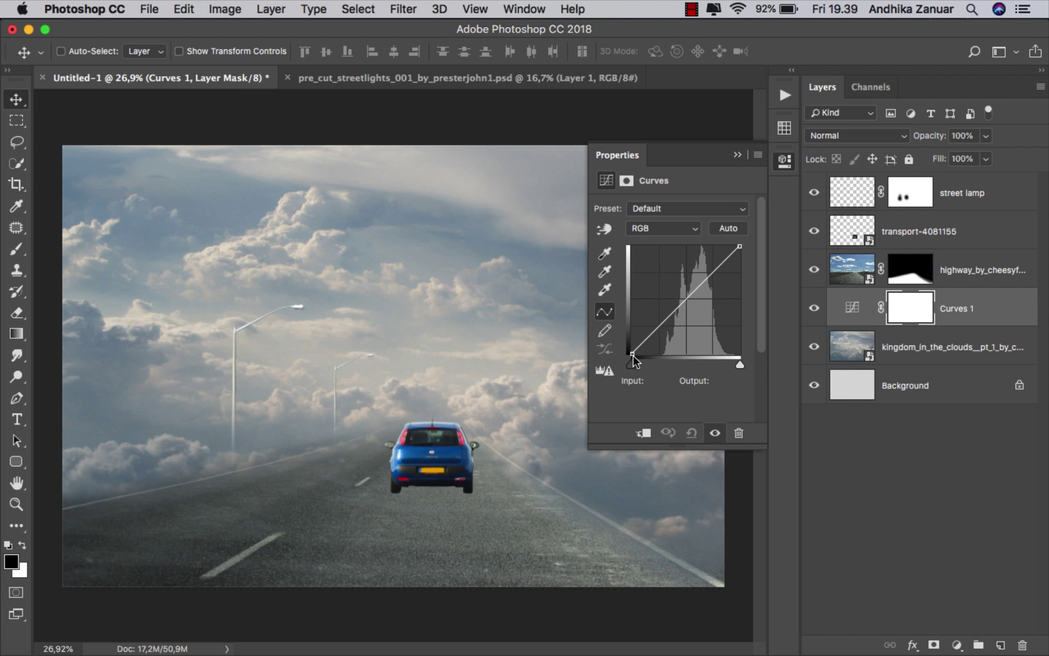
left_click(643, 433)
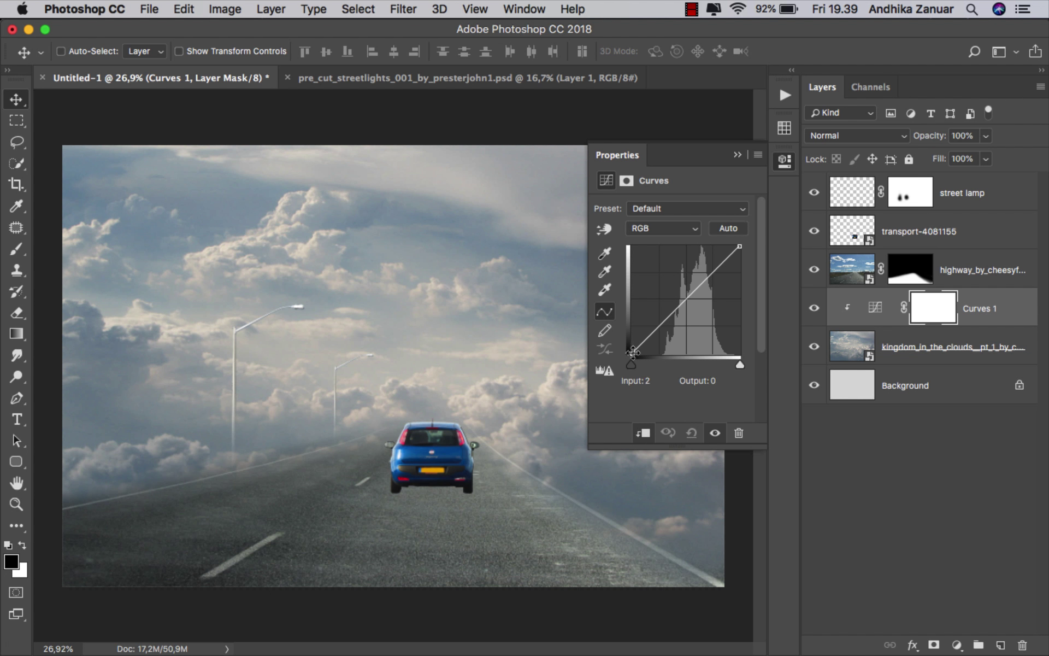
left_click_drag(632, 353, 659, 361)
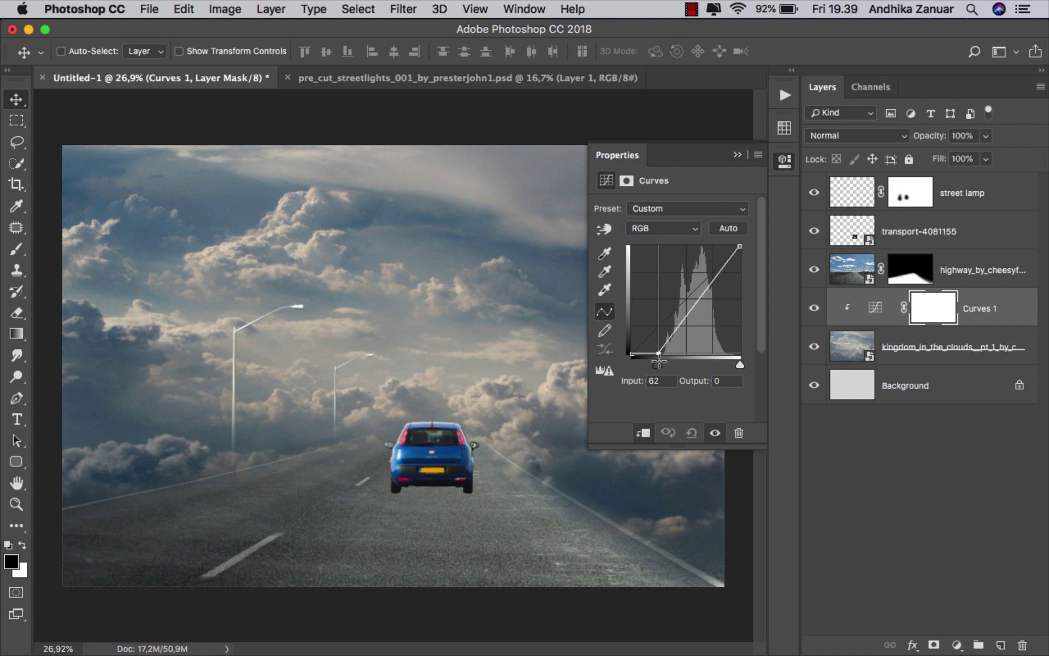
left_click(739, 155)
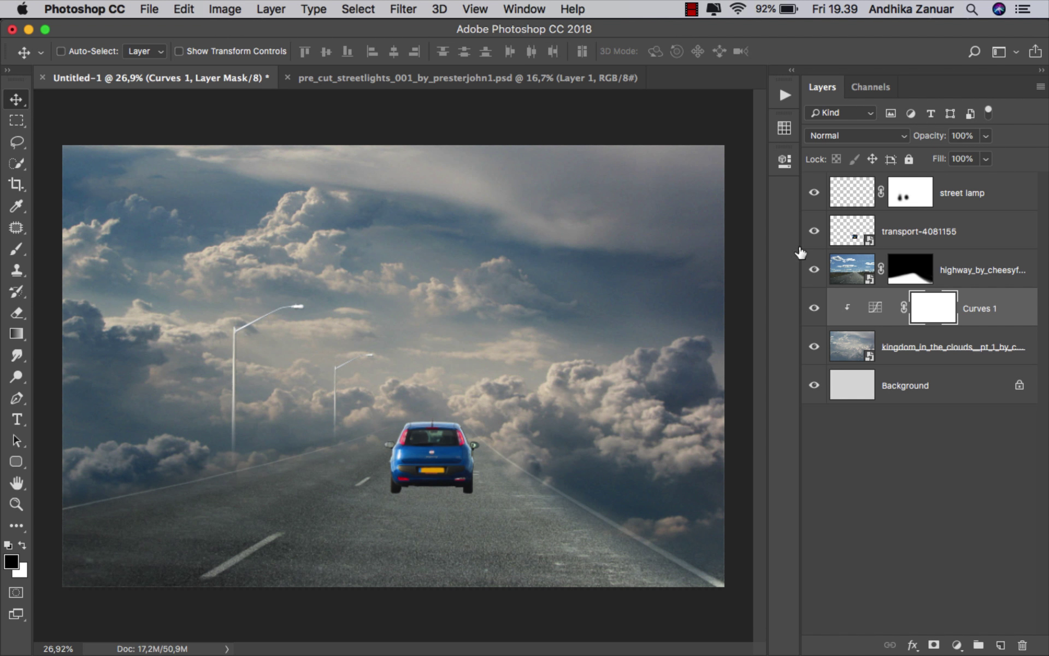
left_click(814, 308)
left_click(814, 308)
Step: Add a Selective Color adjustment above Curves 1 and clip it to the cloud layer
left_click(986, 316)
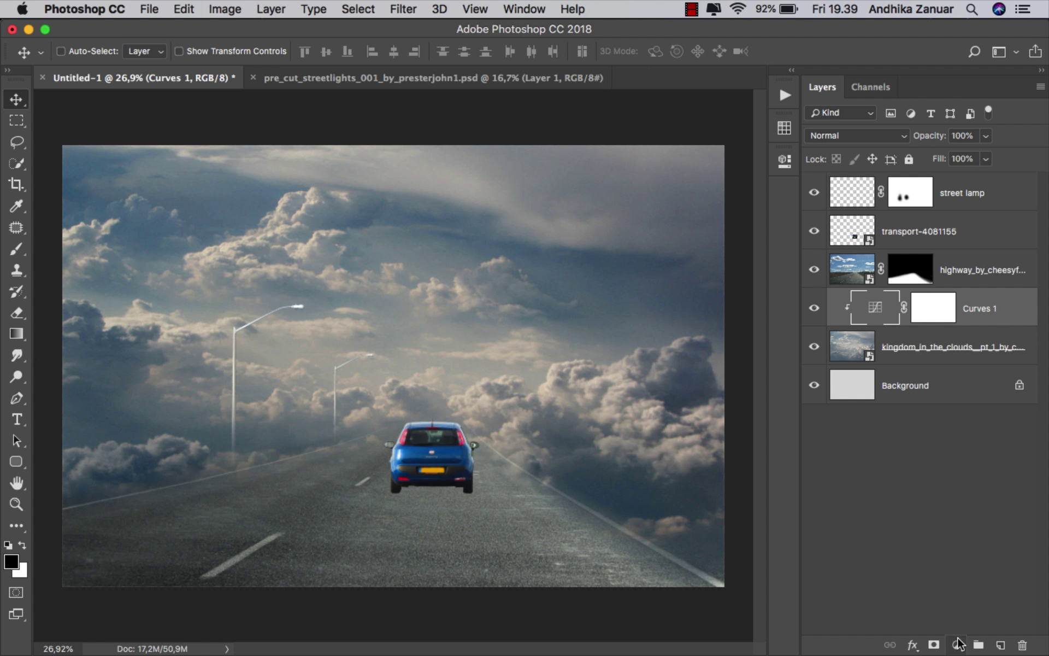
left_click(957, 643)
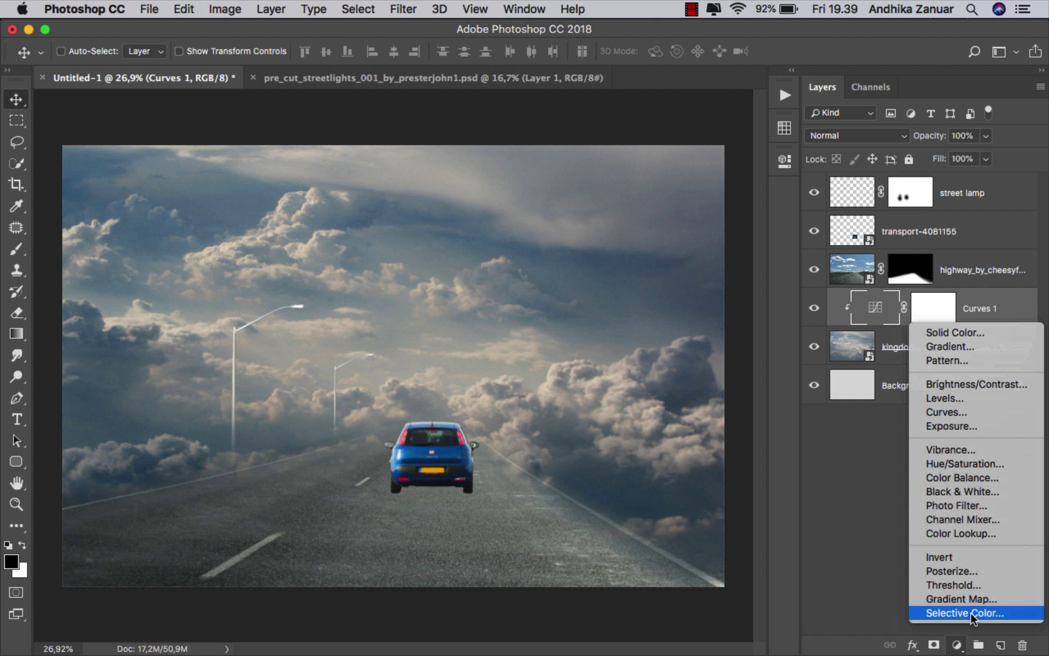
left_click(972, 614)
left_click(642, 433)
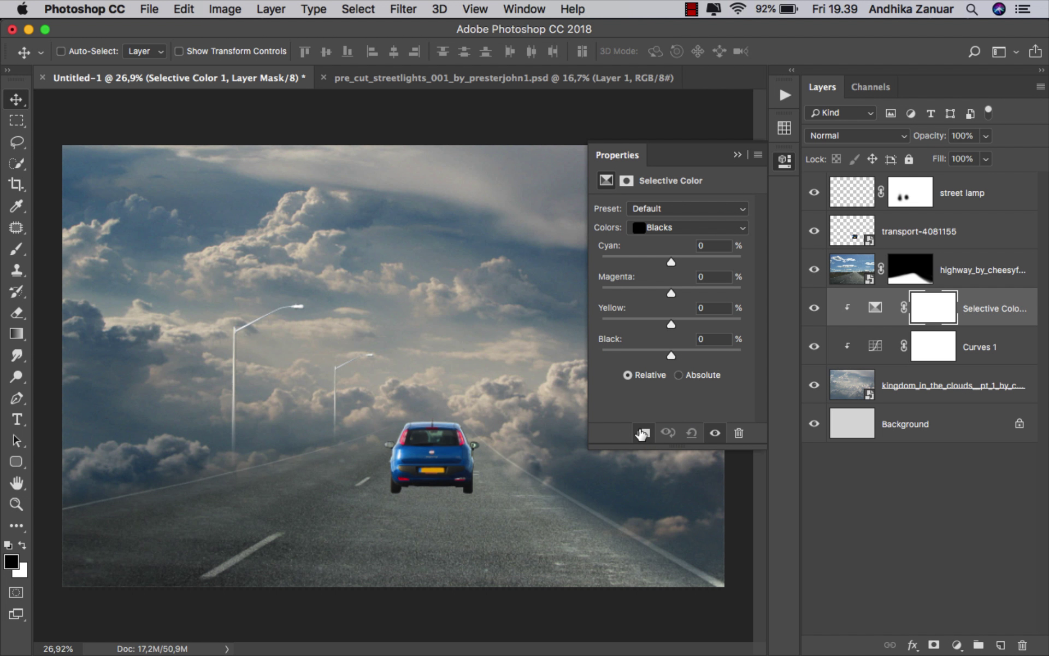
Step: In Selective Color's Blues, set Cyan and Magenta to +100% and raise Yellow and Black, checking the effect on the clouds
left_click(679, 232)
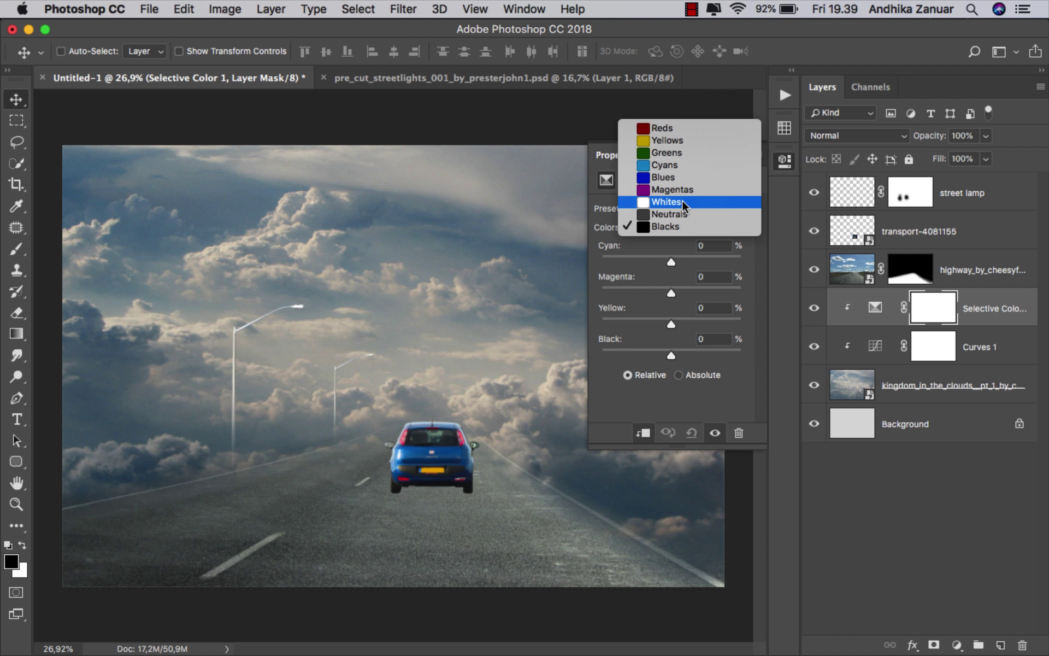
left_click(685, 178)
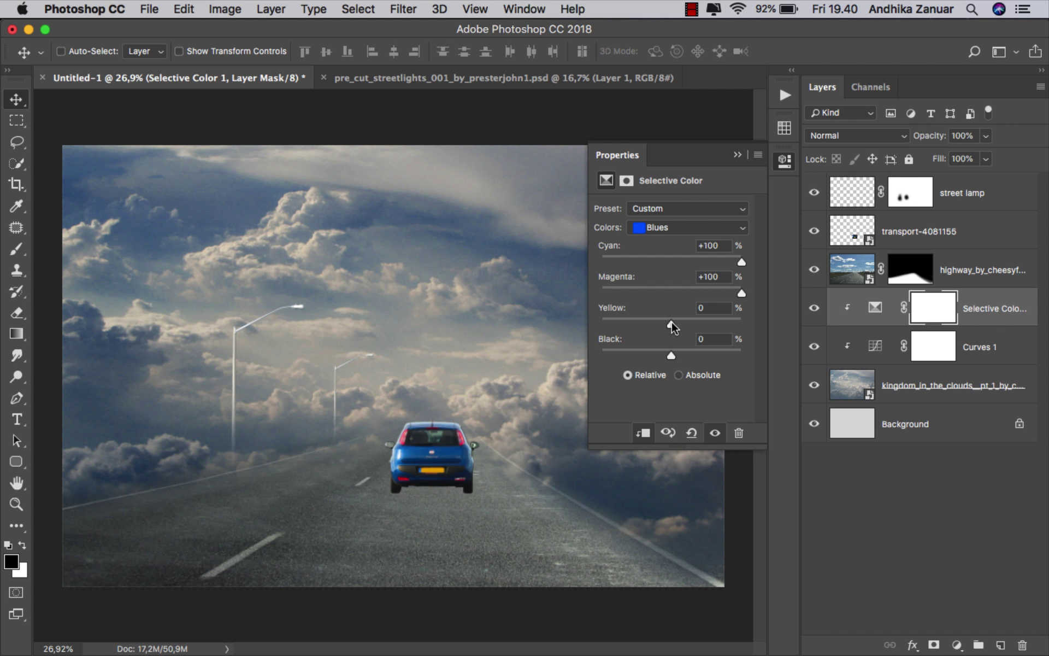
left_click_drag(672, 324, 714, 325)
left_click_drag(667, 355, 686, 356)
left_click(814, 309)
Step: In Selective Color's Whites, set Cyan and Magenta to -100%, Yellow to +100% and Black to -41%, comparing before and after
left_click(685, 226)
left_click(683, 251)
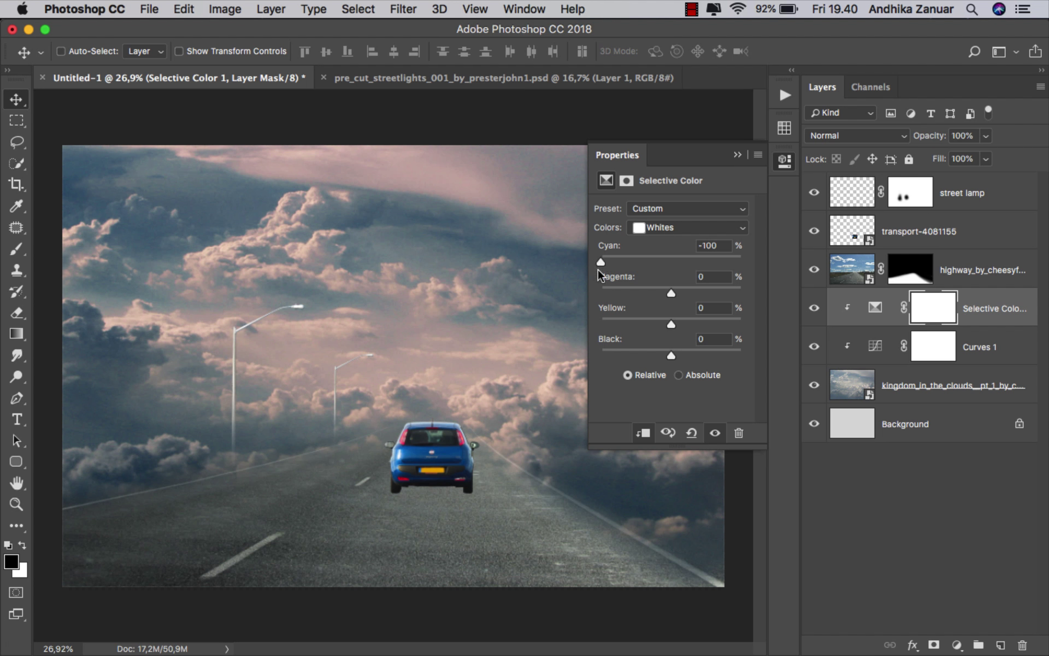
left_click_drag(650, 296, 591, 299)
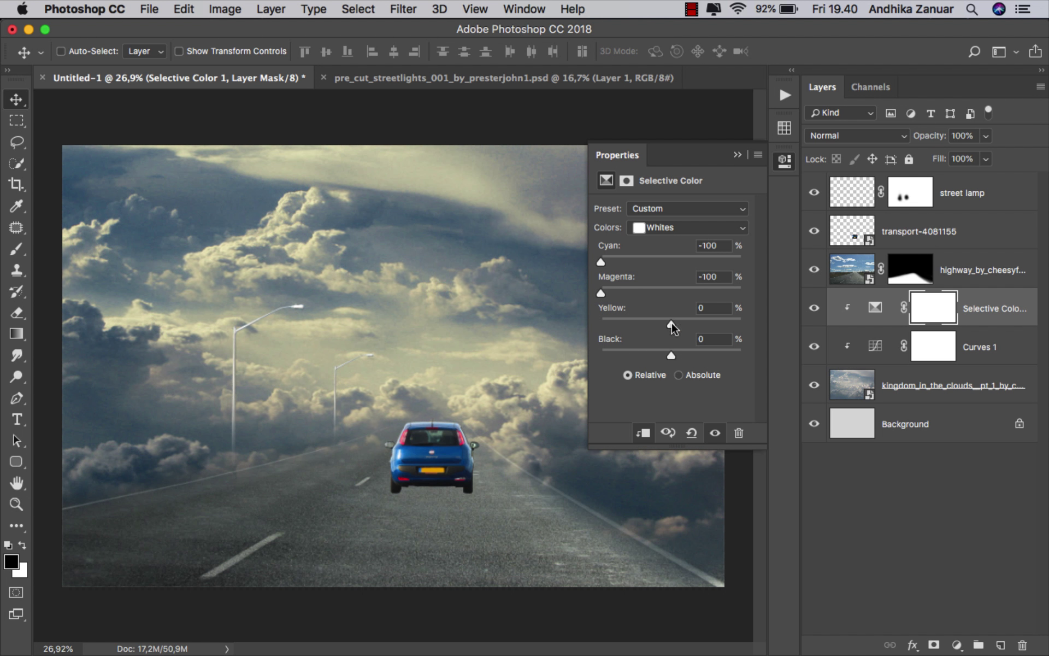
left_click_drag(672, 323, 763, 327)
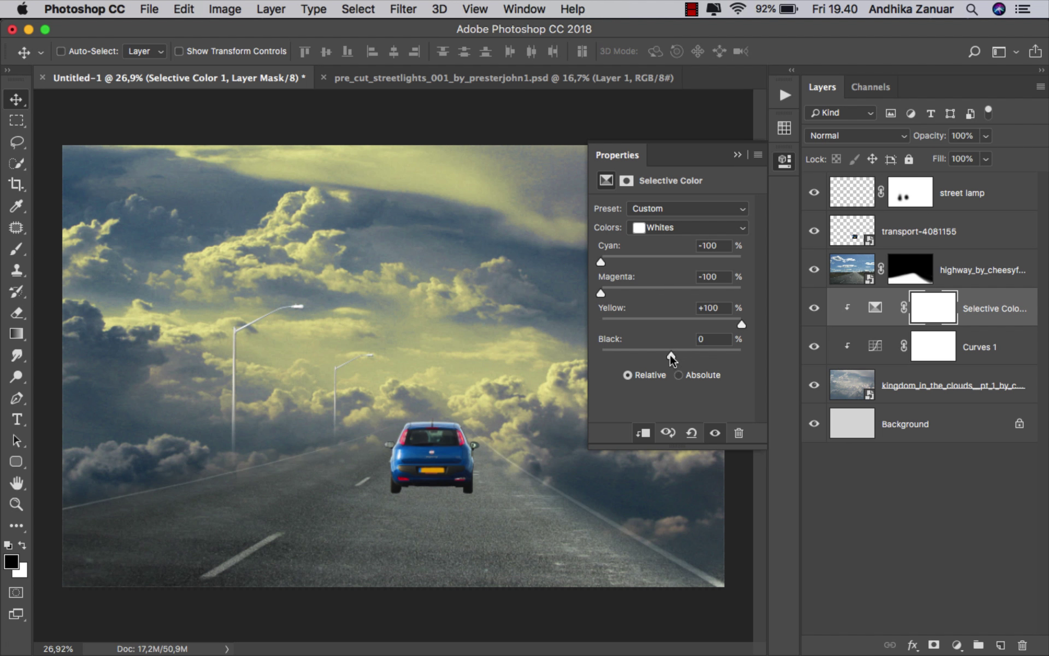
left_click_drag(672, 358, 642, 357)
left_click(813, 309)
left_click(813, 308)
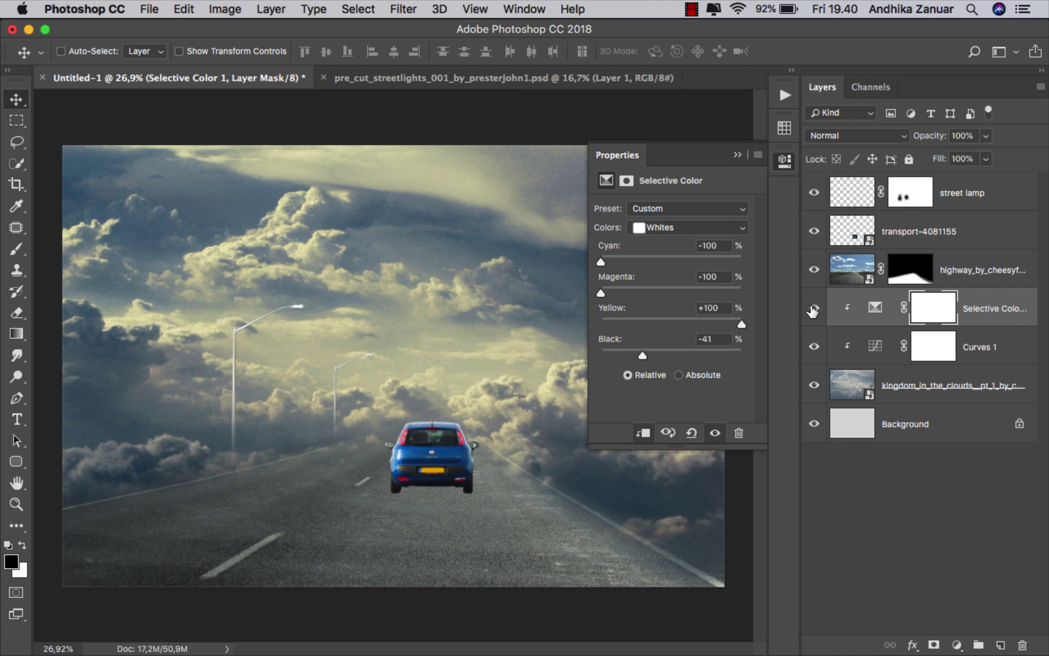
left_click(737, 155)
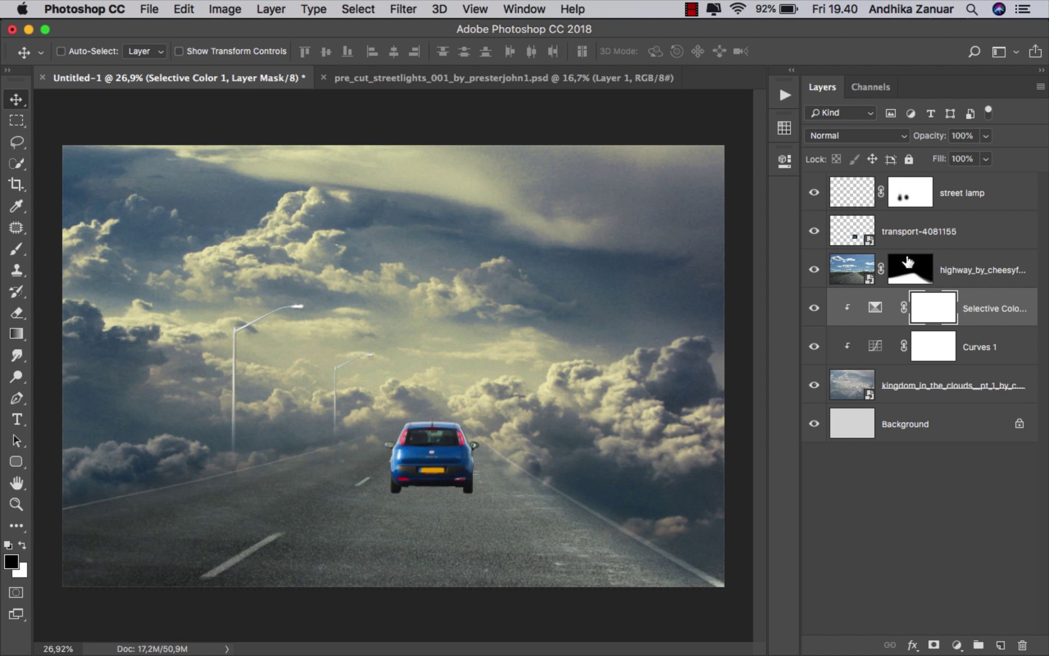
Step: Add a Curves adjustment clipped to the highway layer, raise its midtones to input 102, output 130, and compare before and after
left_click(988, 307)
left_click_drag(798, 362, 775, 364)
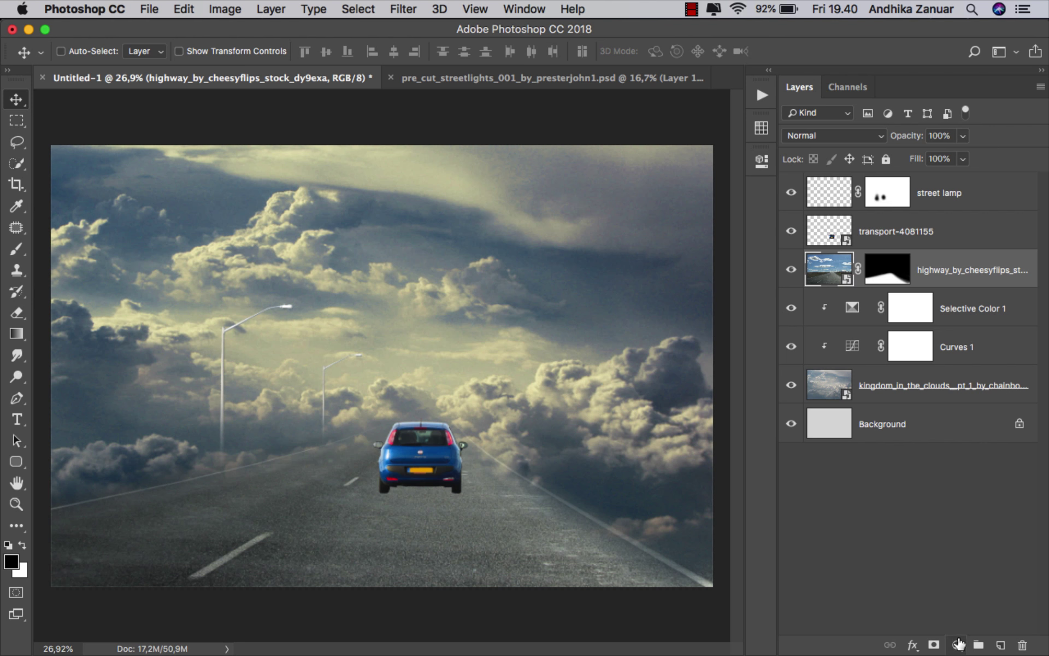
left_click(958, 645)
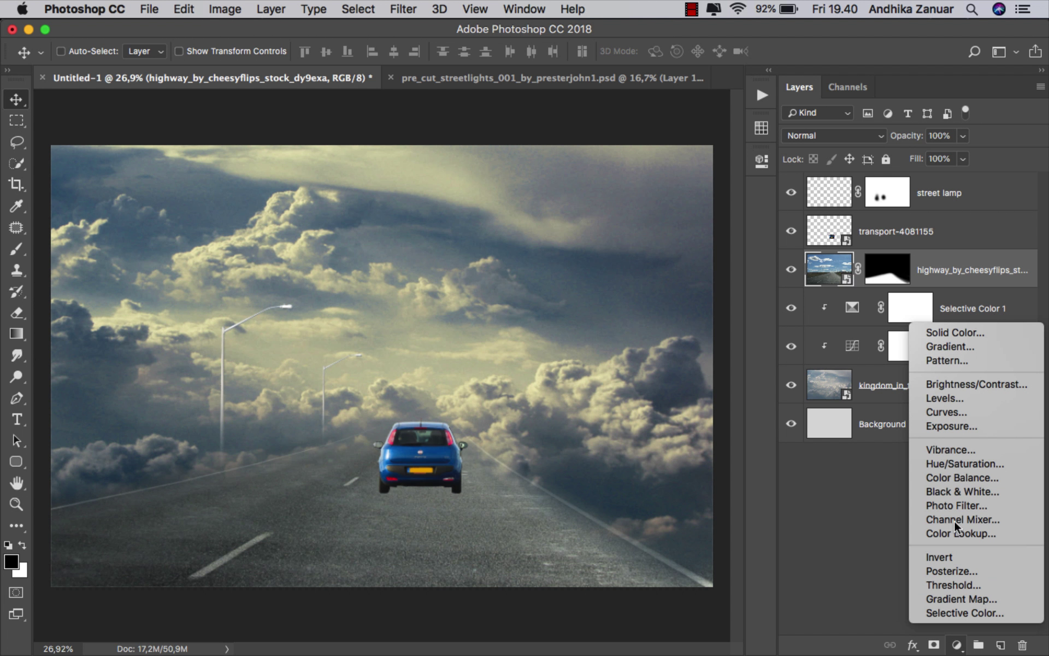
left_click(982, 415)
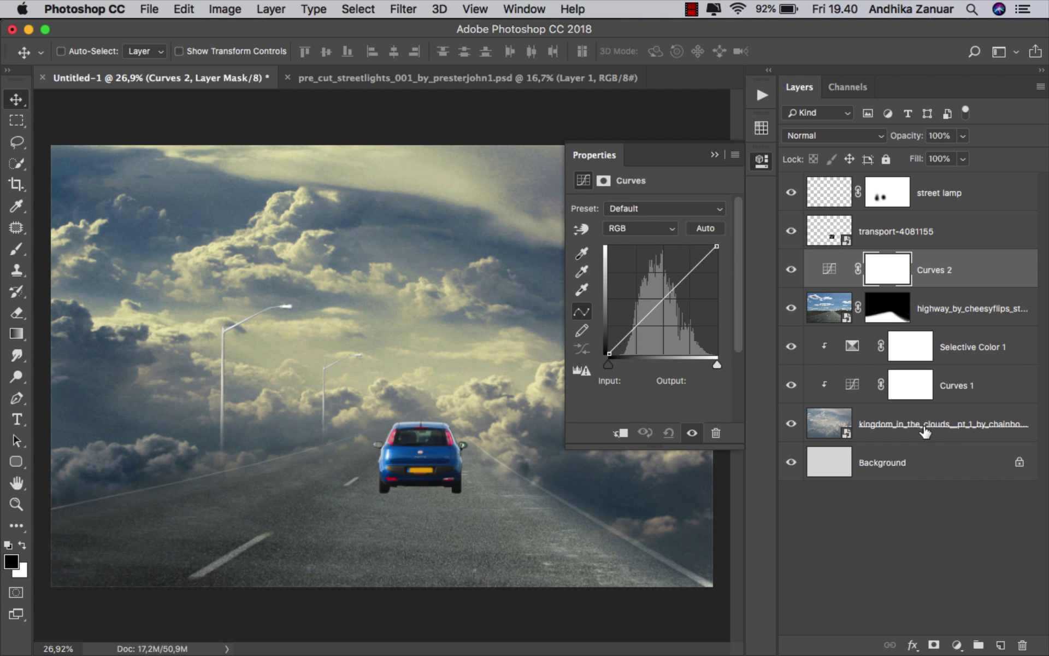
left_click(621, 433)
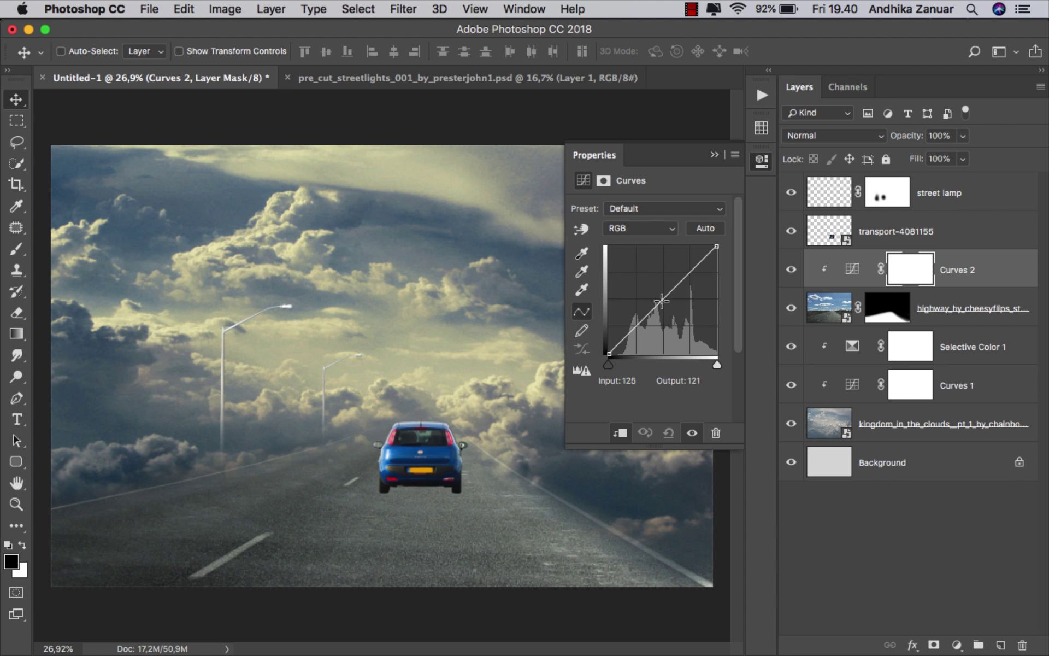
left_click_drag(661, 297, 652, 299)
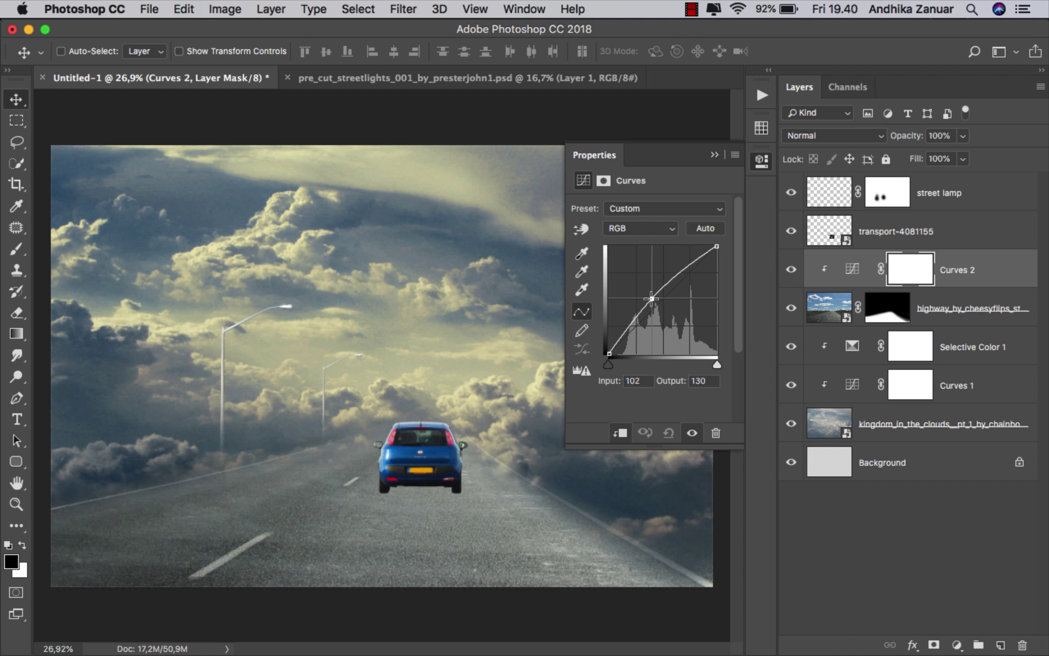
left_click(715, 156)
left_click(791, 269)
left_click(790, 269)
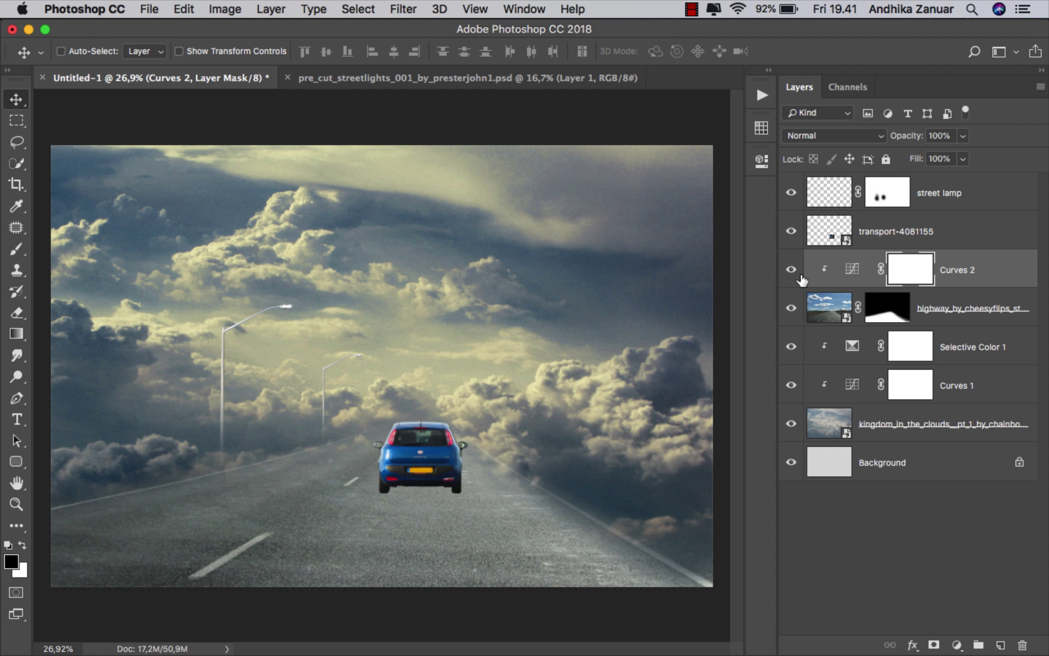
Step: Add an unclipped Brightness/Contrast adjustment above Curves 2, set Brightness to -77, and compare before and after
left_click(971, 272)
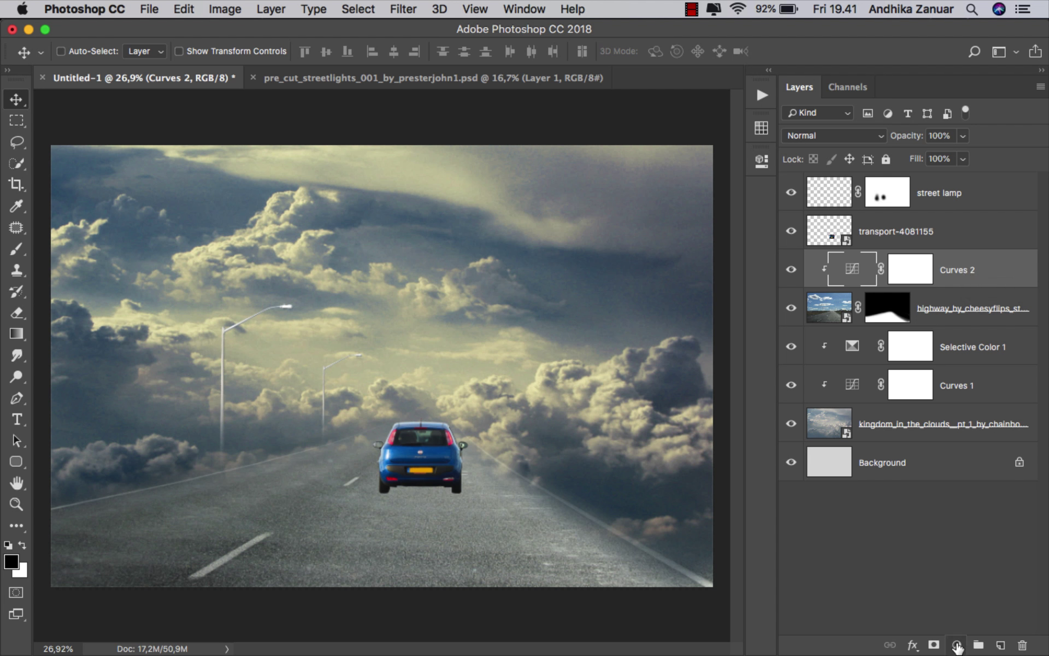
left_click(957, 645)
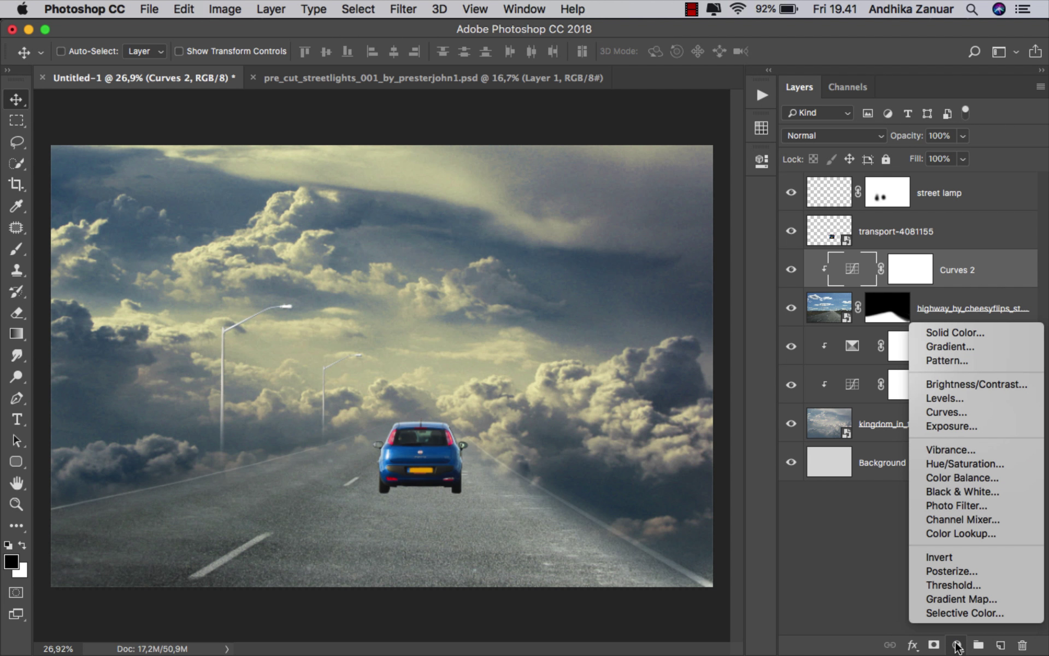
left_click(990, 385)
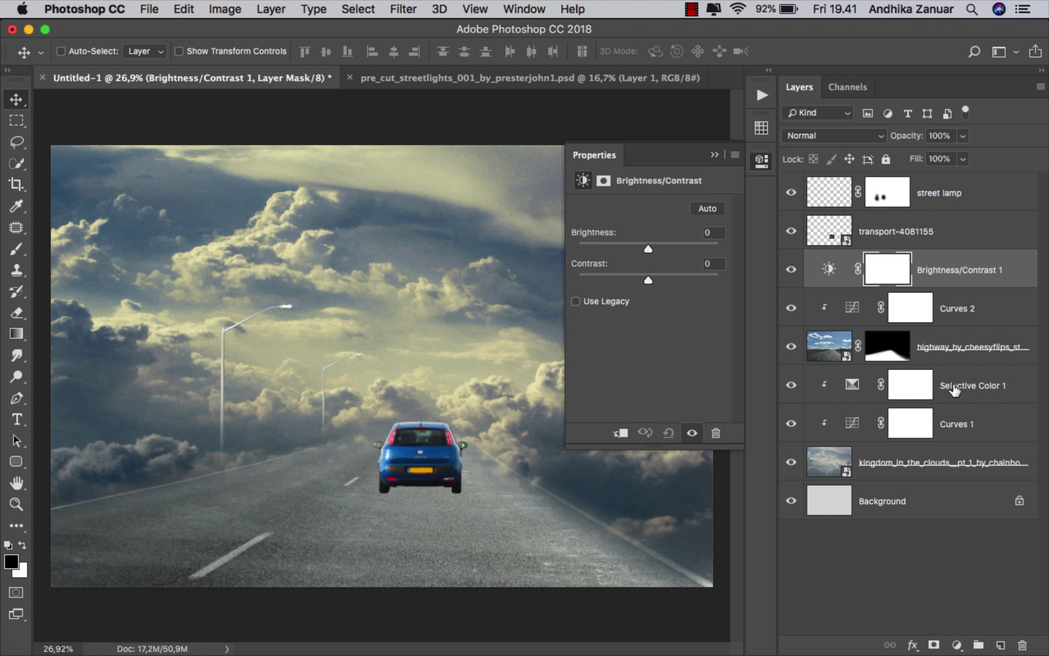
left_click_drag(651, 249, 616, 252)
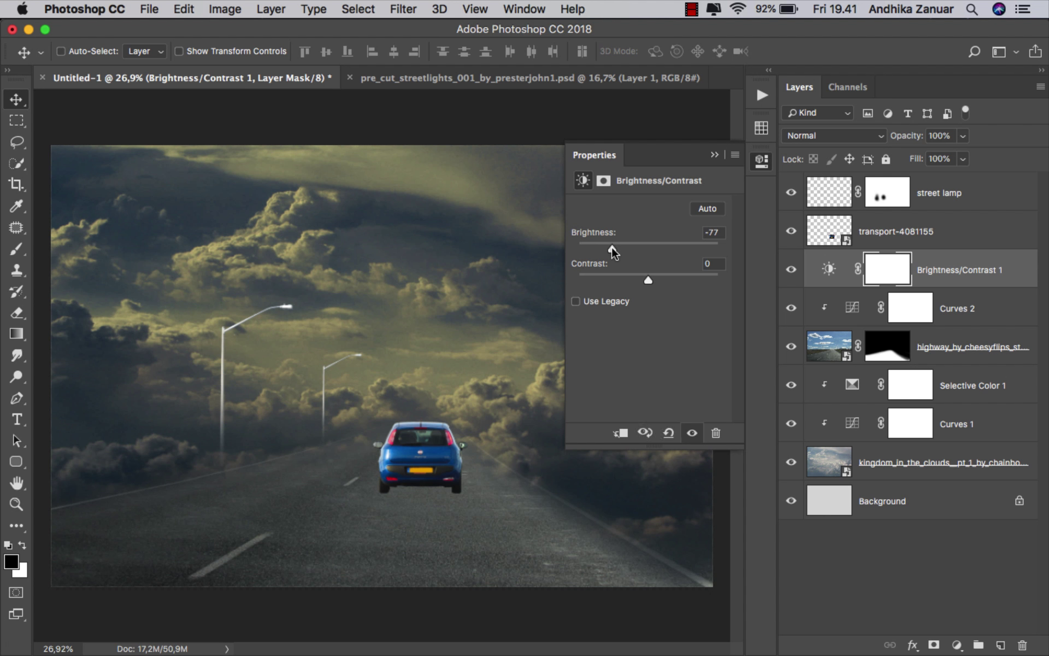
left_click(714, 154)
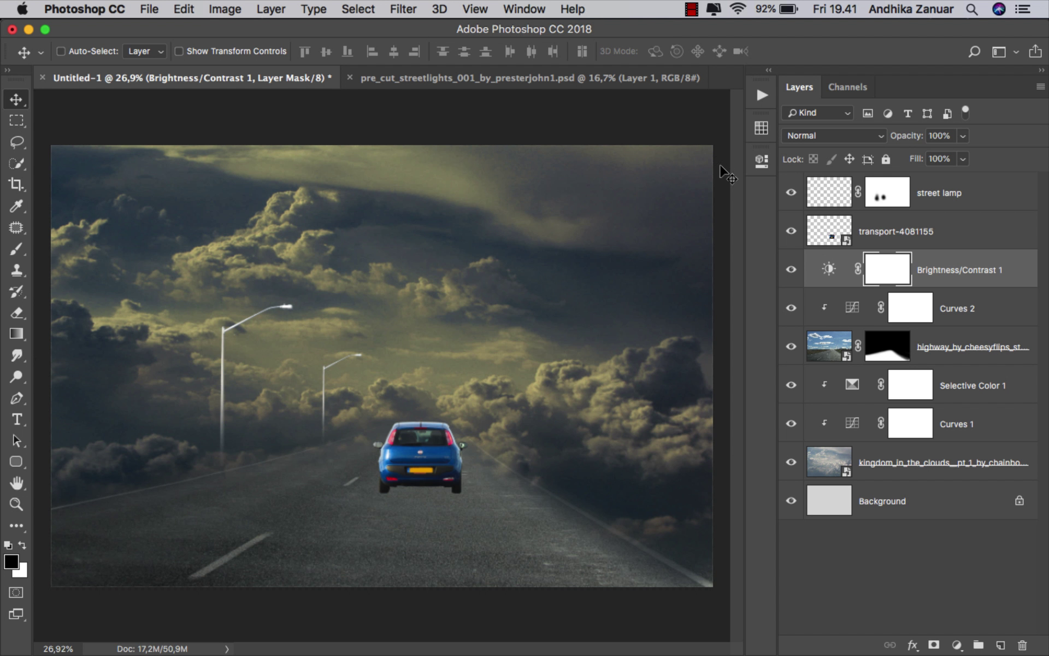
left_click(791, 269)
left_click(791, 269)
Step: Set up the Gradient tool as a radial black-to-transparent gradient at 100% opacity
left_click(20, 251)
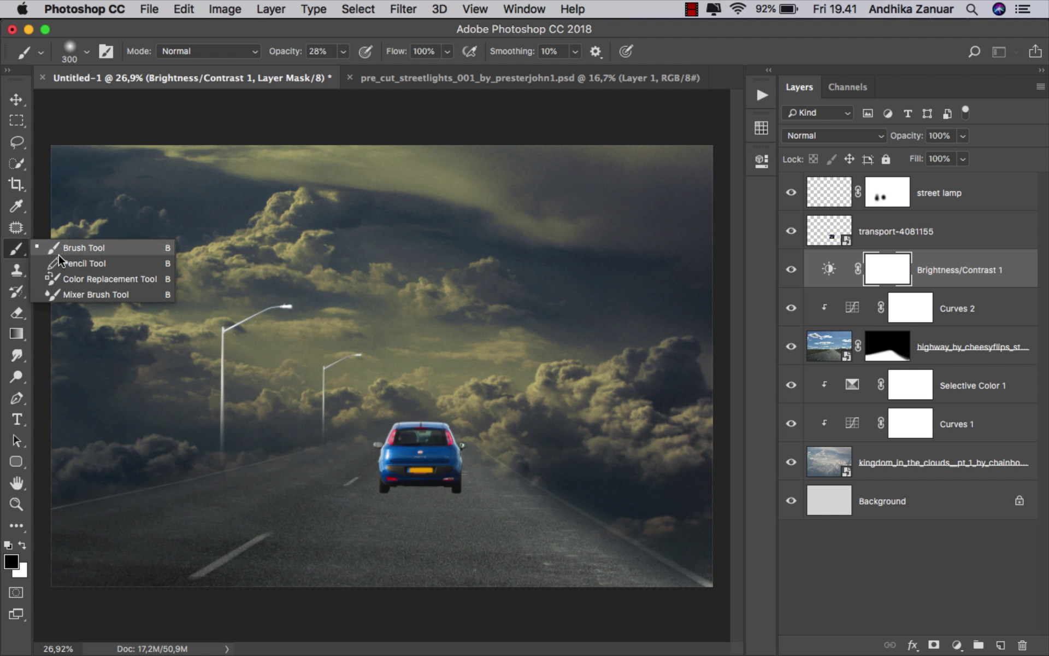
left_click(21, 249)
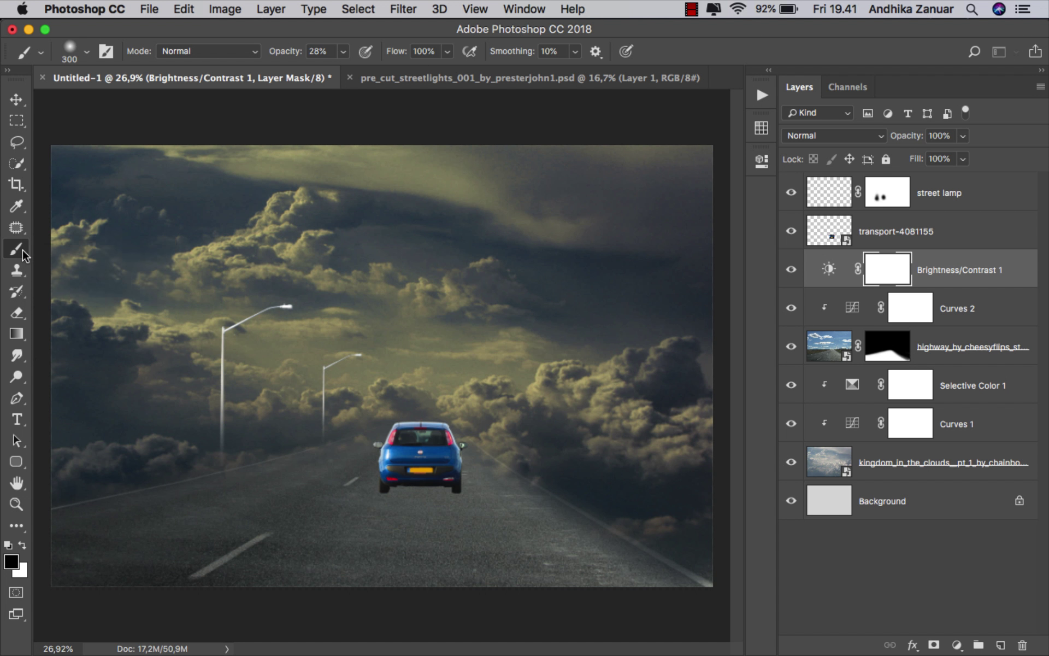
left_click(16, 333)
left_click(60, 336)
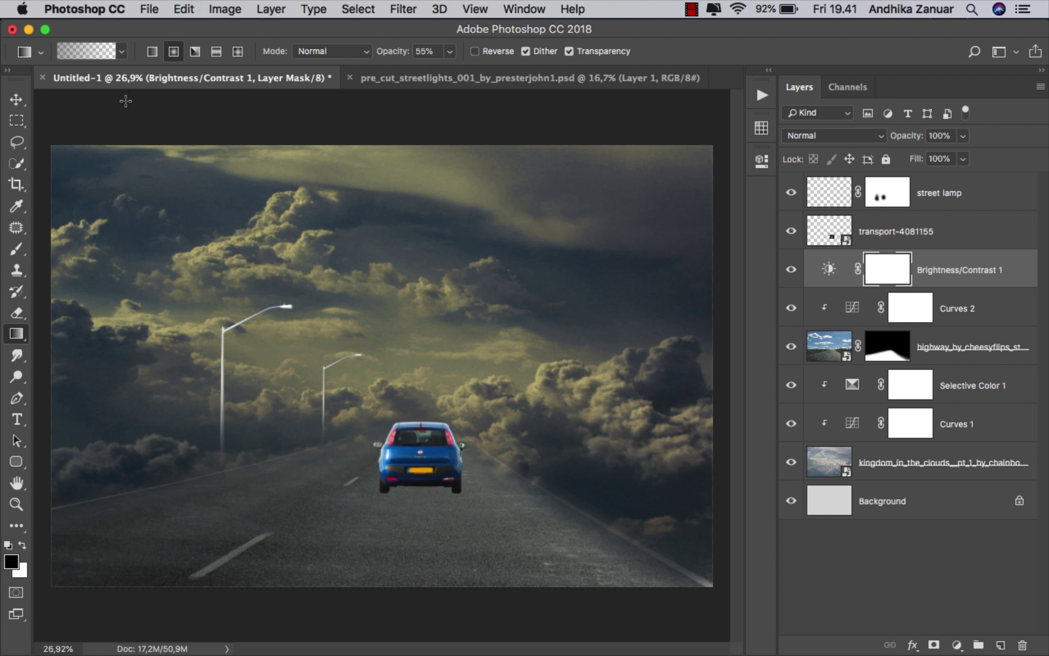
left_click(121, 52)
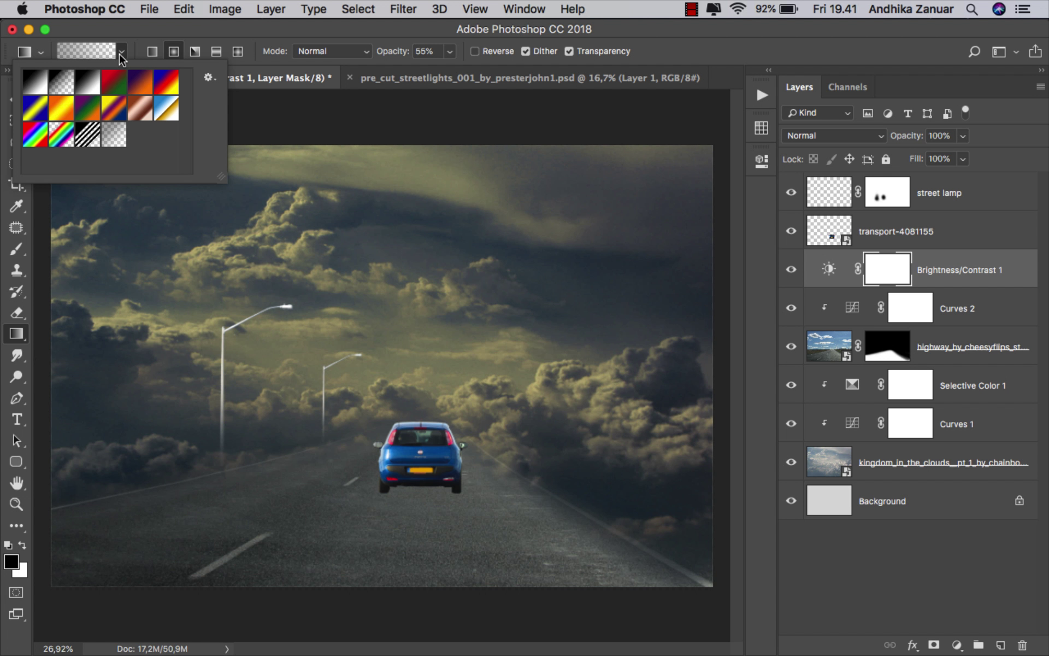
left_click(170, 52)
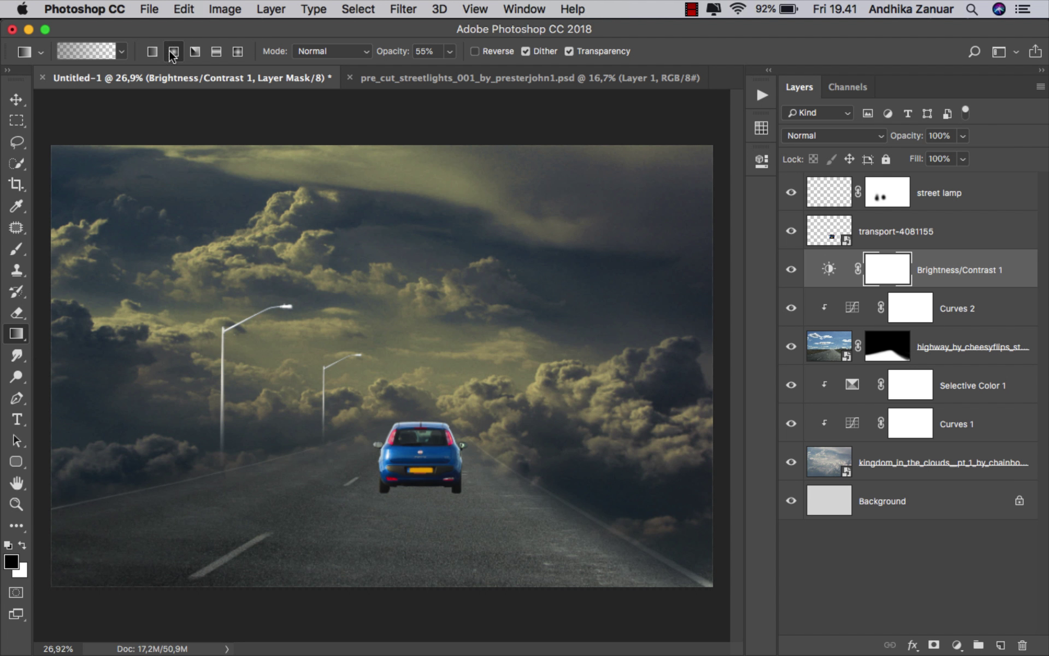
left_click(451, 52)
left_click(483, 76)
left_click(428, 35)
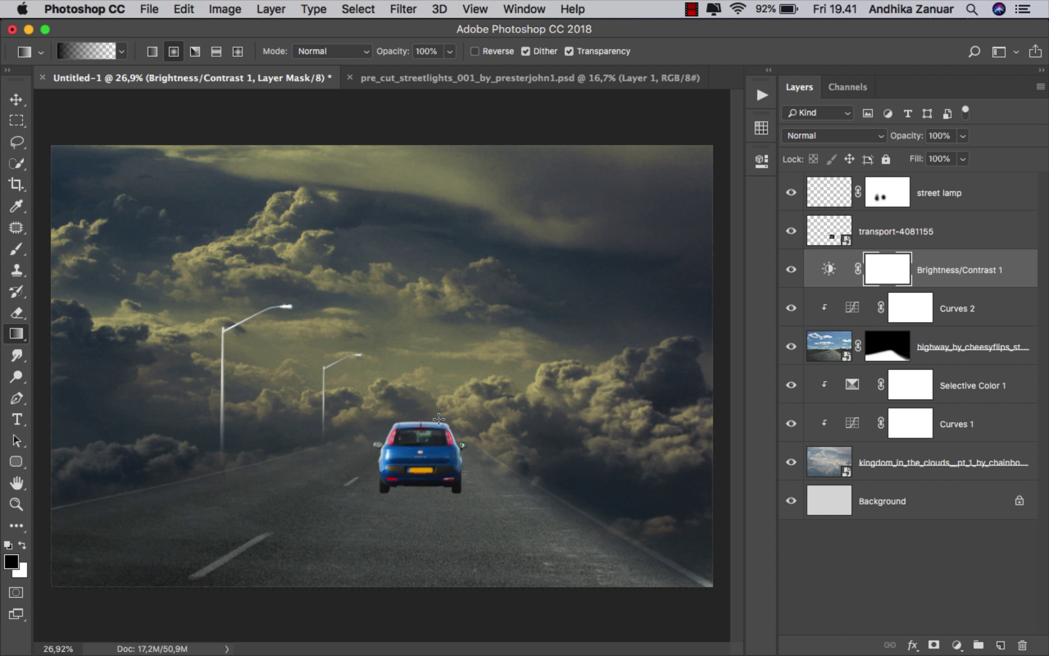
Step: Draw two overlapping radial gradients on the Brightness/Contrast 1 mask, outward from above the car and from near the street lamps, and compare the effect
left_click_drag(439, 419, 52, 148)
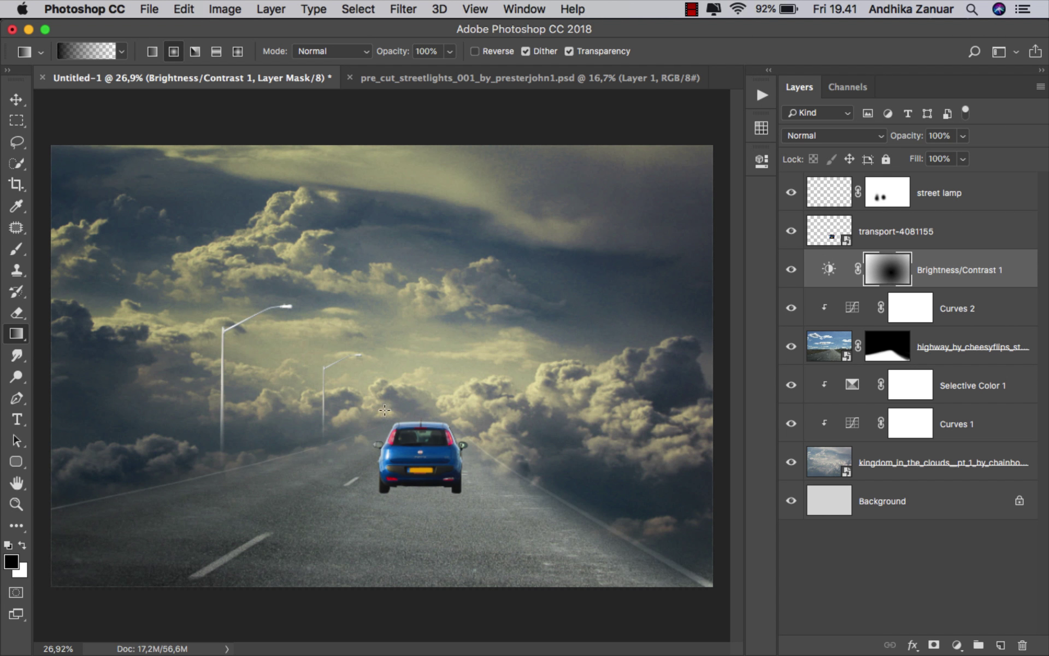
left_click_drag(295, 319, 140, 152)
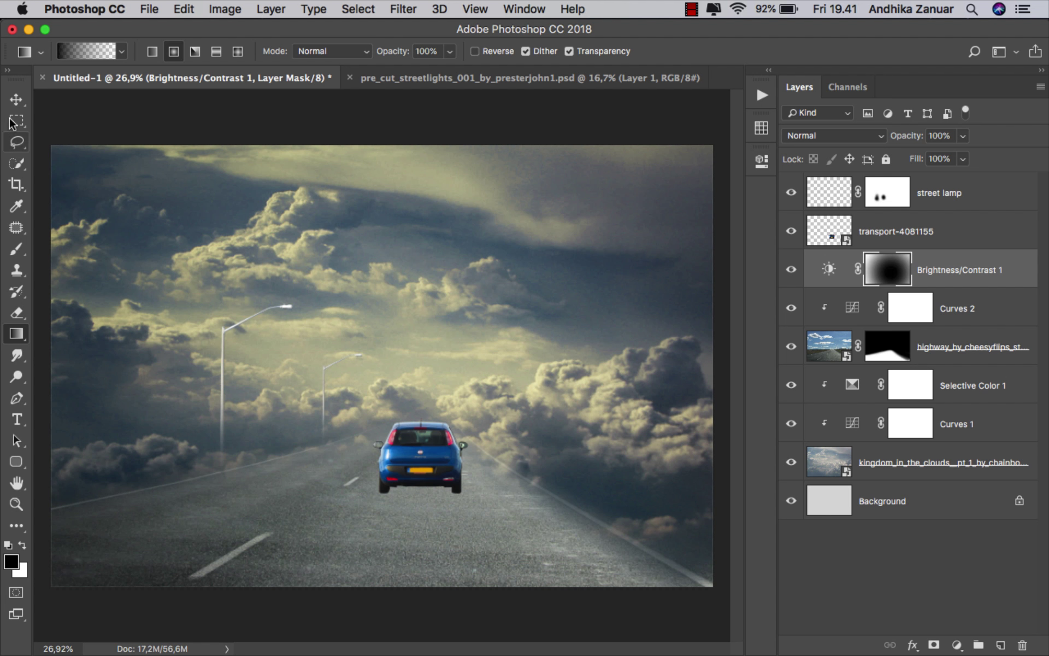
left_click(16, 99)
left_click(790, 270)
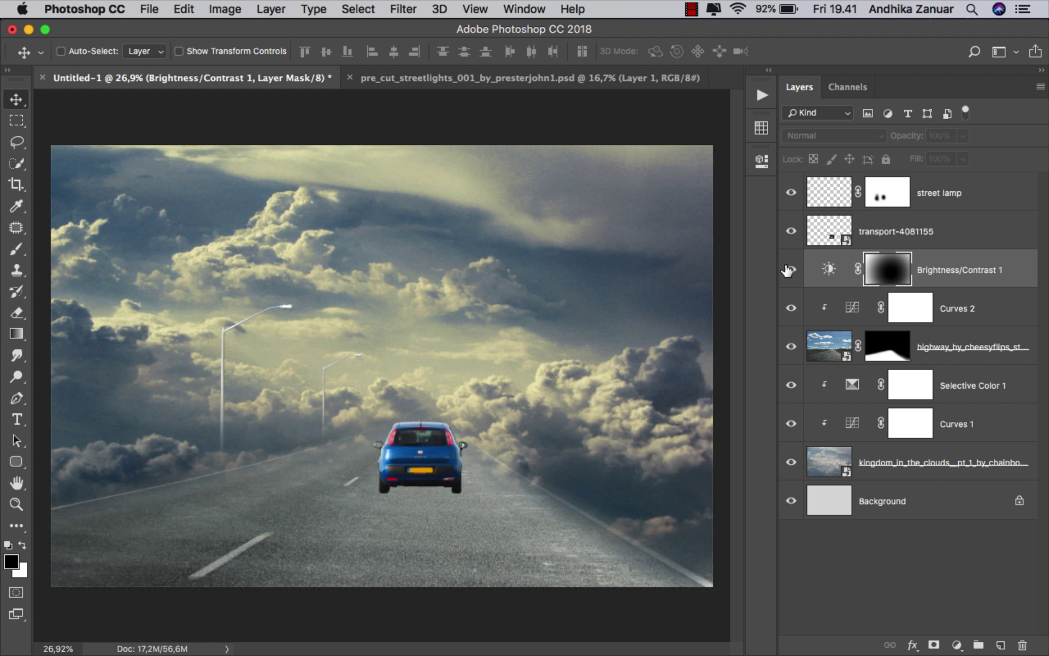
left_click(789, 269)
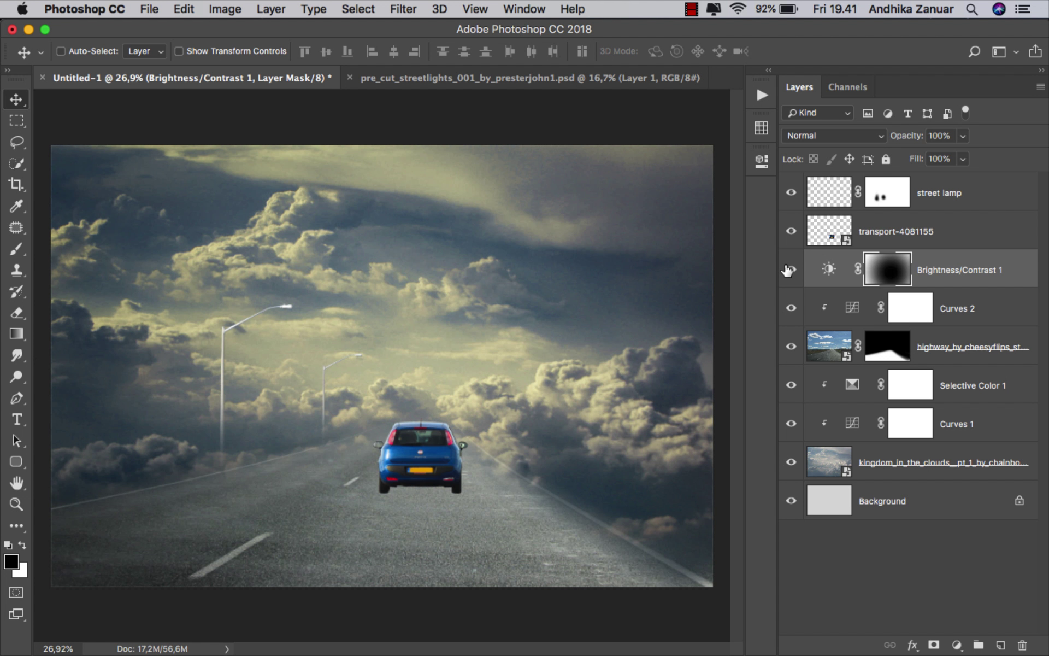
left_click(937, 272)
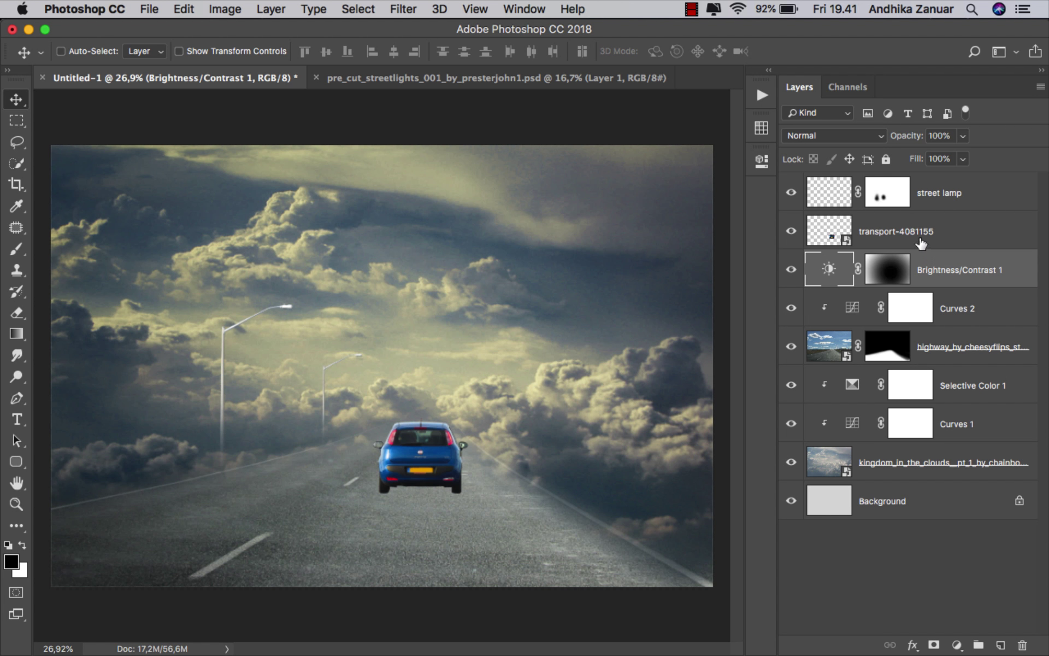
Step: Add a Curves adjustment clipped to the street lamp layer, lower its white point to output 128, and compare before and after
left_click(944, 197)
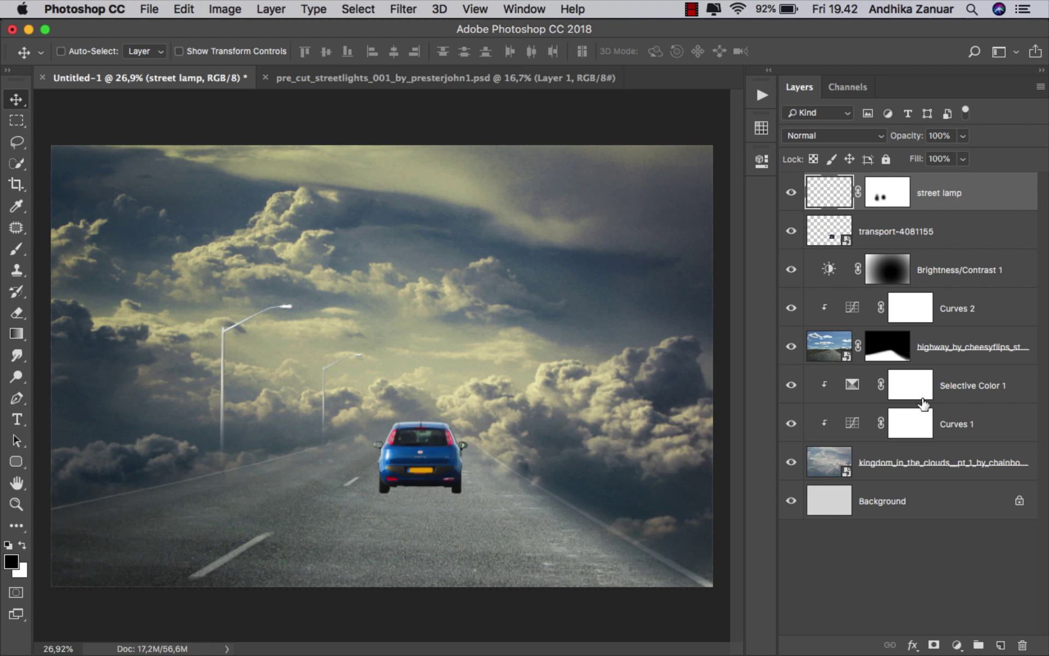
left_click(956, 644)
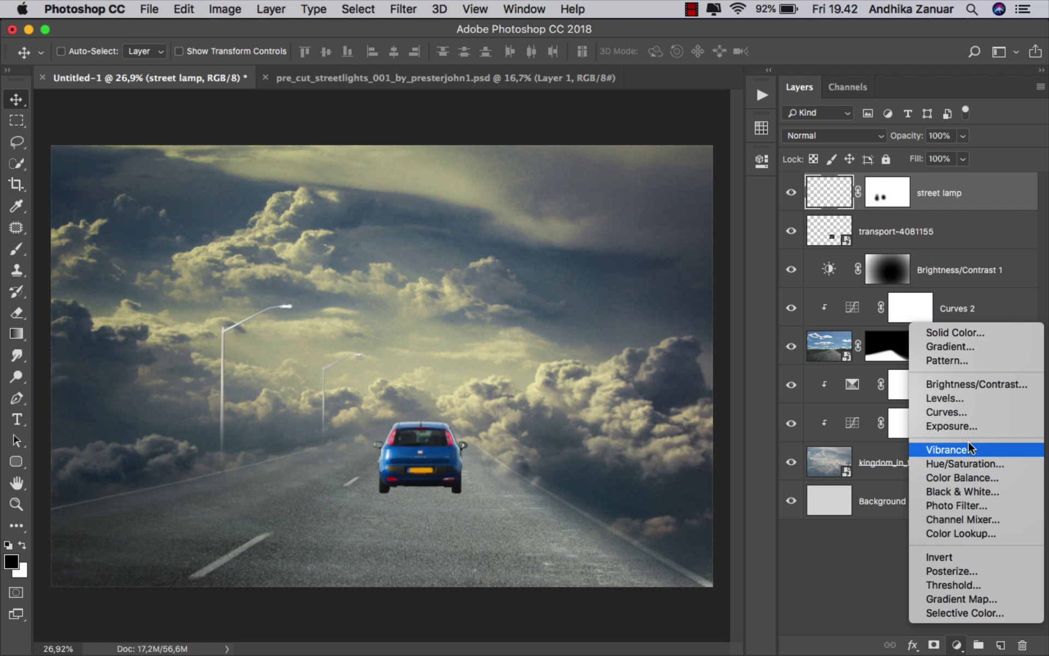
left_click(965, 412)
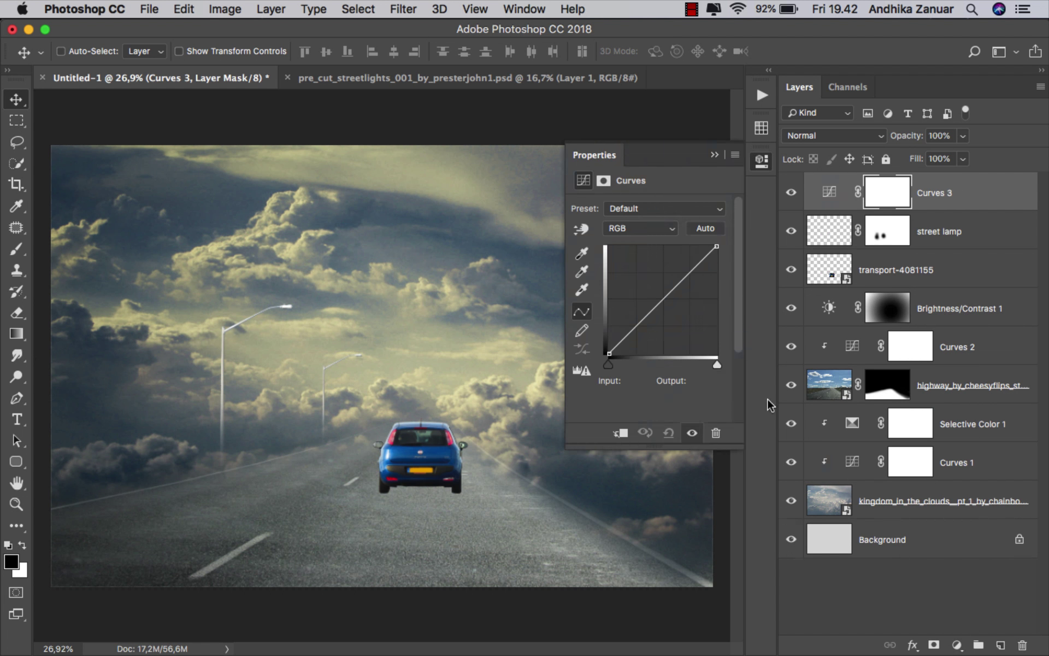
left_click(620, 433)
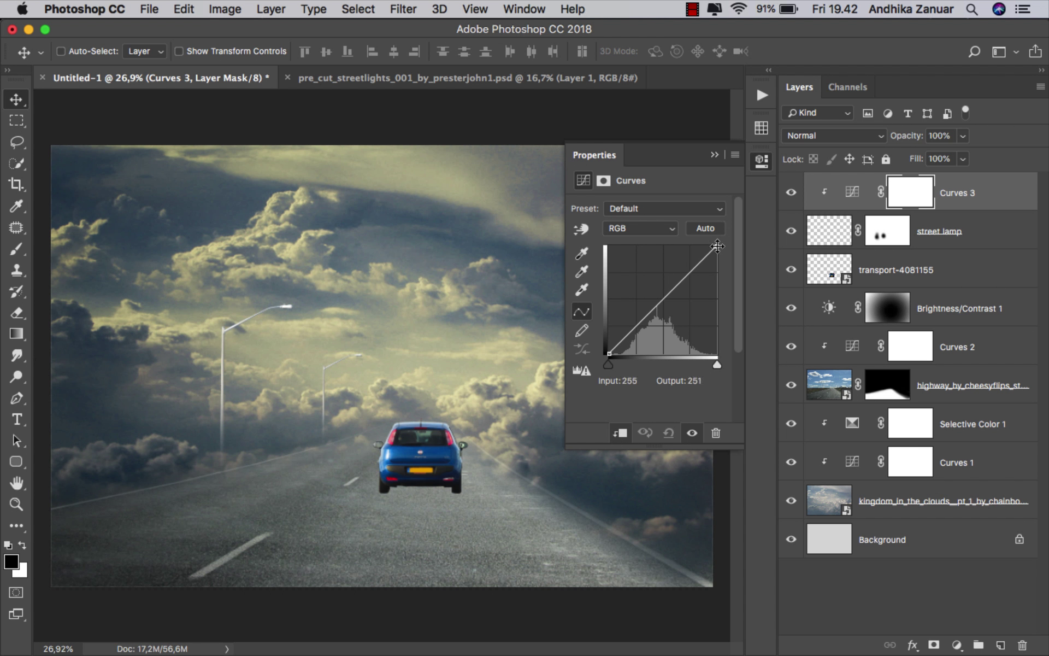
left_click_drag(718, 247, 724, 298)
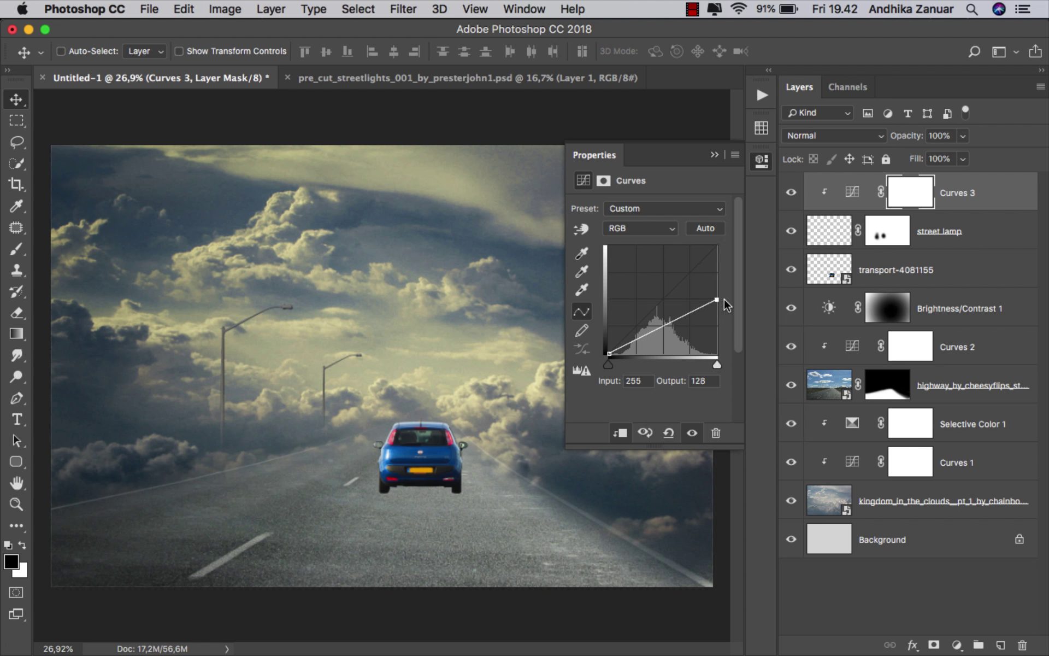
left_click(715, 155)
left_click(791, 193)
left_click(791, 195)
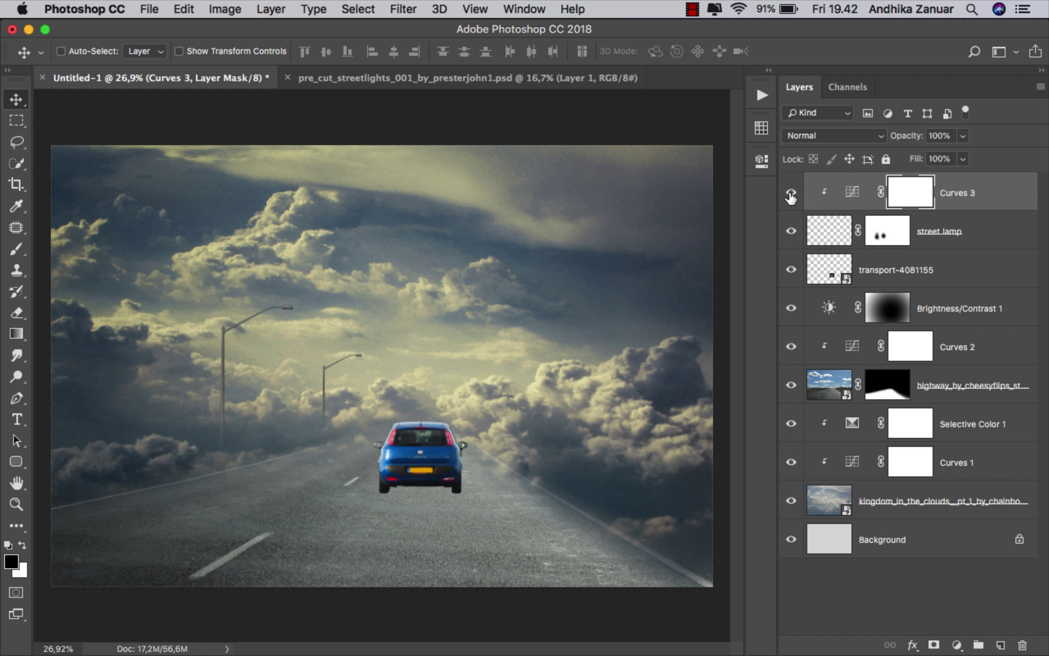
Step: Create a new layer directly above Brightness/Contrast 1 and name it "shadow car"
left_click(963, 203)
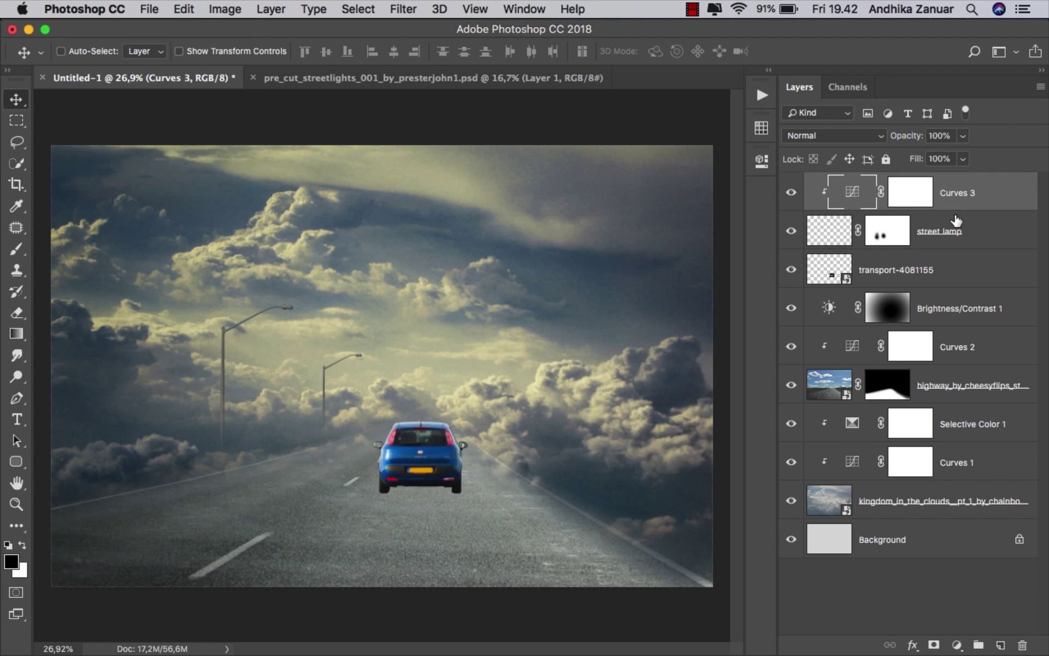
left_click(952, 307)
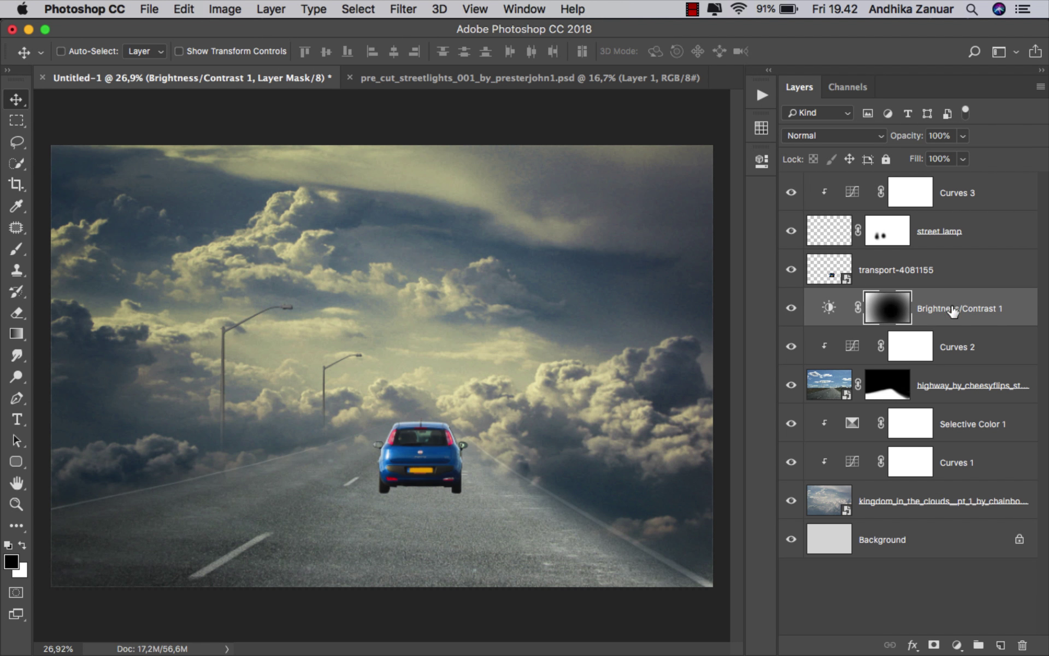
left_click(1000, 645)
double_click(873, 308)
type("s")
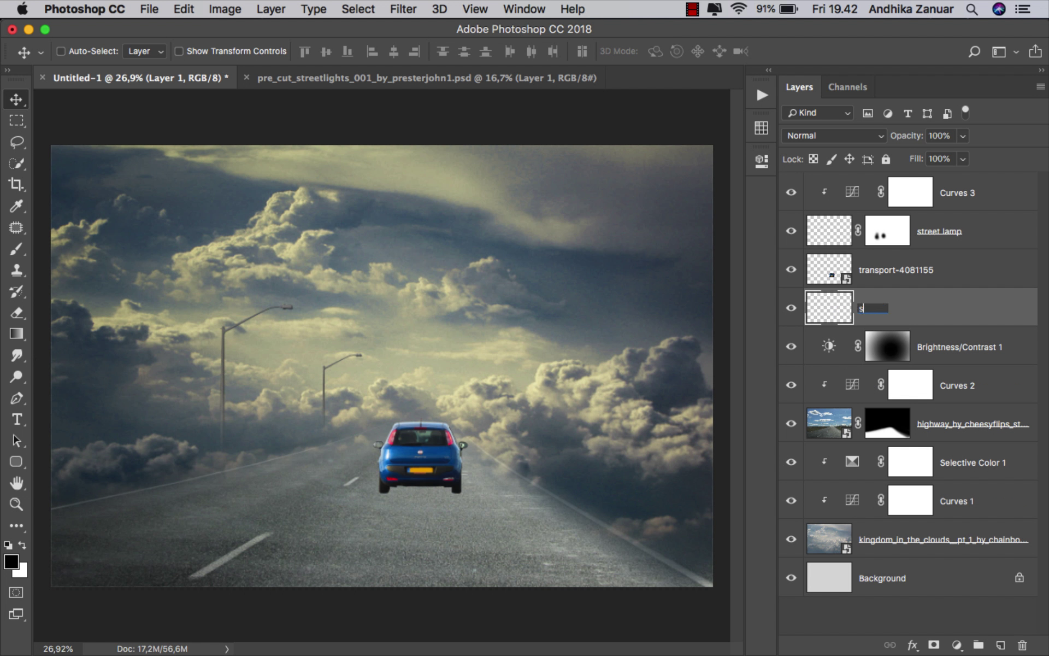
type("hadow car")
key("Return")
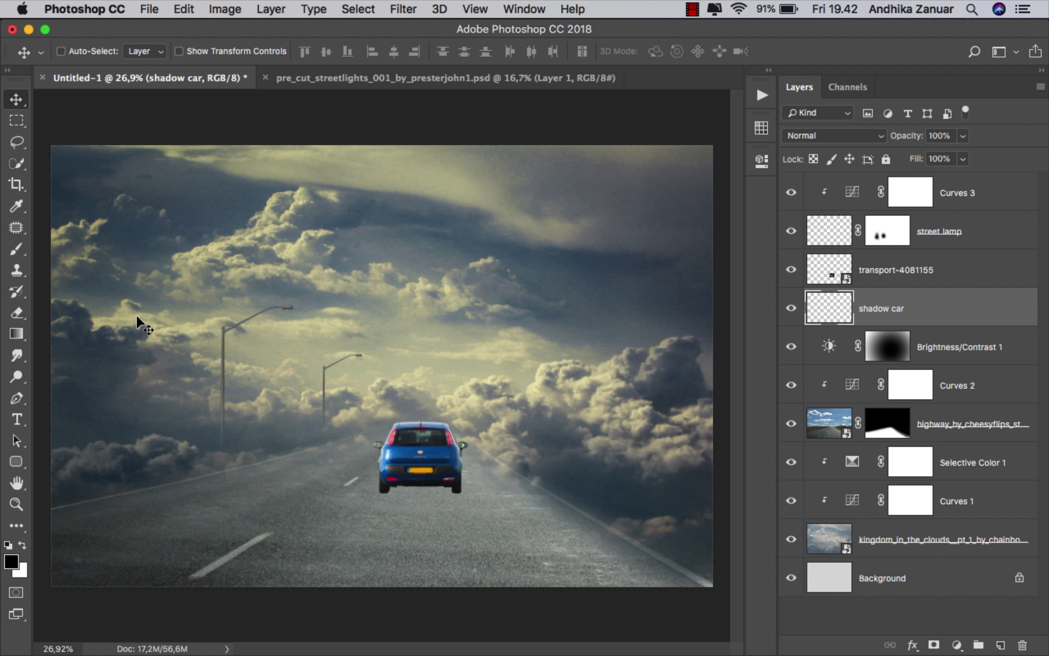
Step: Draw a freehand Lasso selection for the car's shadow, running beneath the wheels and extending onto the road at the car's right side
scroll(471, 496, "up", 5)
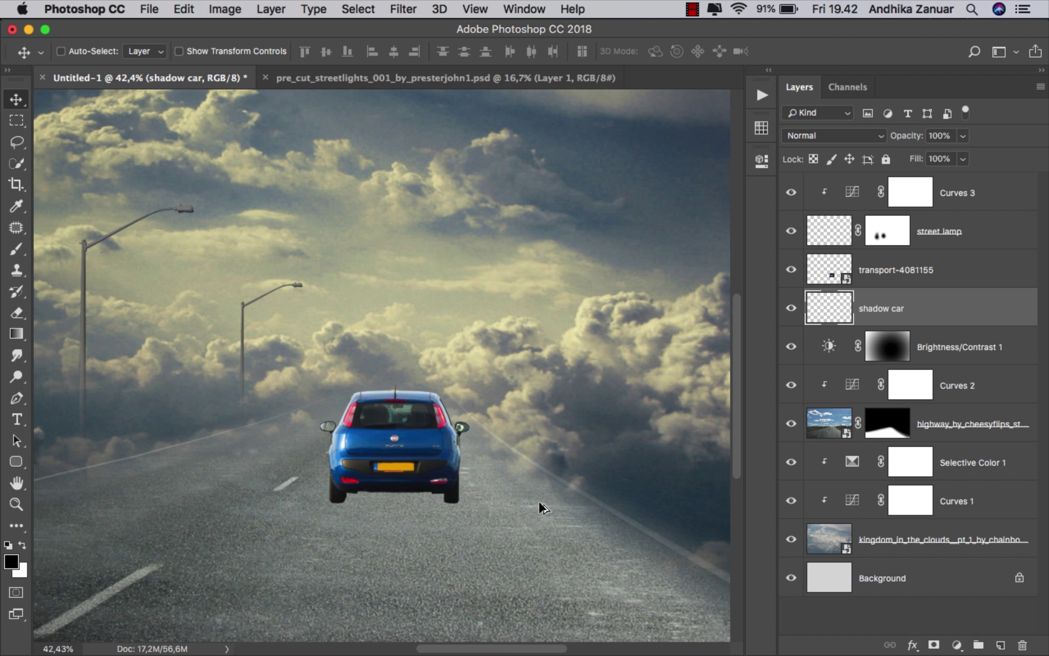
scroll(474, 489, "right", 3)
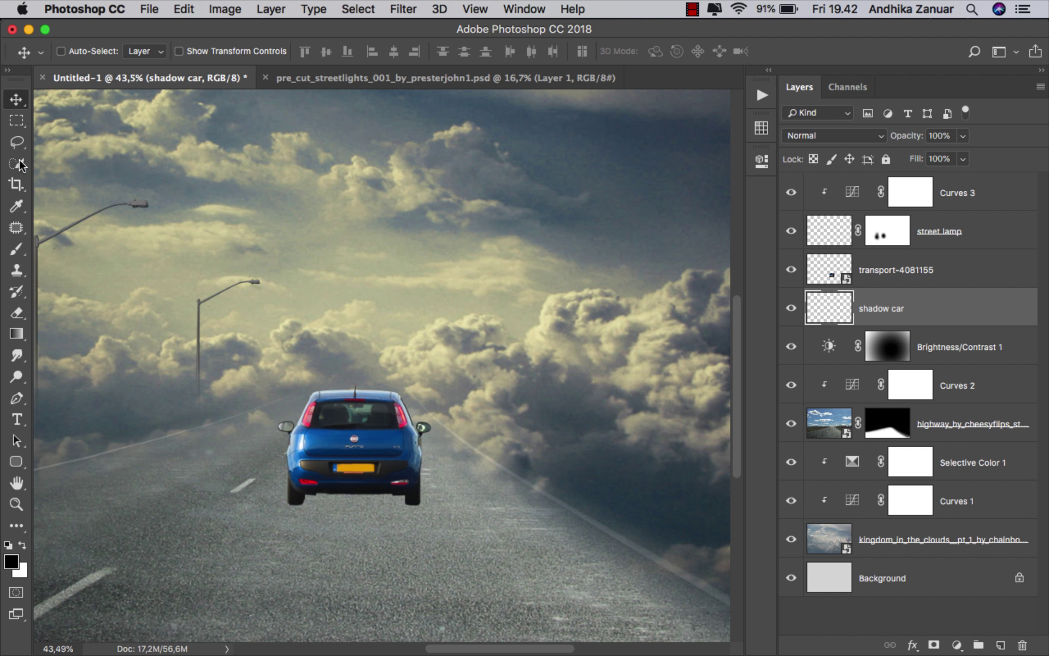
left_click(16, 143)
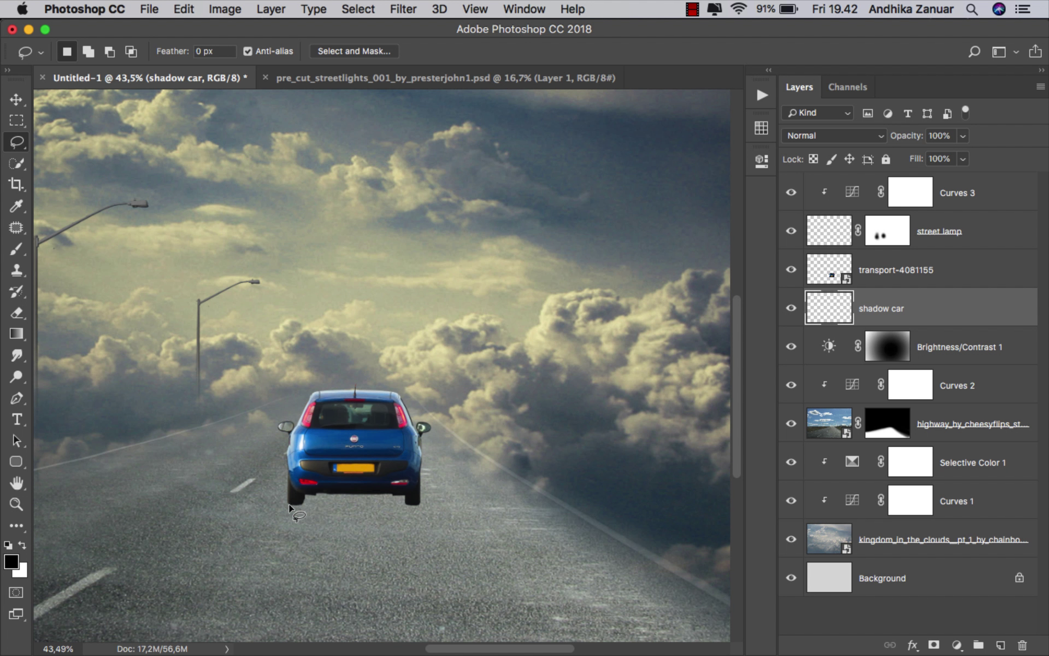
mouse_move(289, 505)
left_mouse_down()
mouse_move(438, 516)
mouse_move(479, 506)
mouse_move(420, 474)
mouse_move(362, 468)
mouse_move(307, 477)
mouse_move(290, 503)
left_mouse_up()
Step: Paint the shadow selection solid black with the Brush at 100% opacity, and deselect it
left_click(17, 248)
left_click(128, 246)
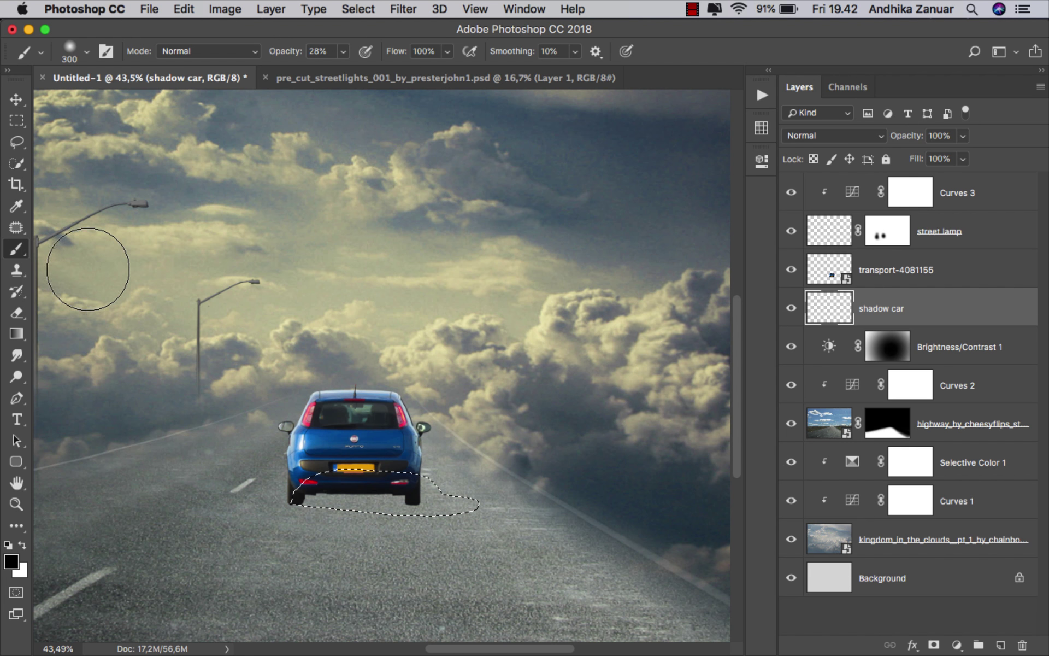
mouse_move(344, 53)
left_mouse_down()
mouse_move(386, 81)
mouse_move(417, 76)
left_mouse_up()
mouse_move(277, 493)
left_mouse_down()
mouse_move(352, 480)
mouse_move(523, 492)
mouse_move(375, 484)
left_mouse_up()
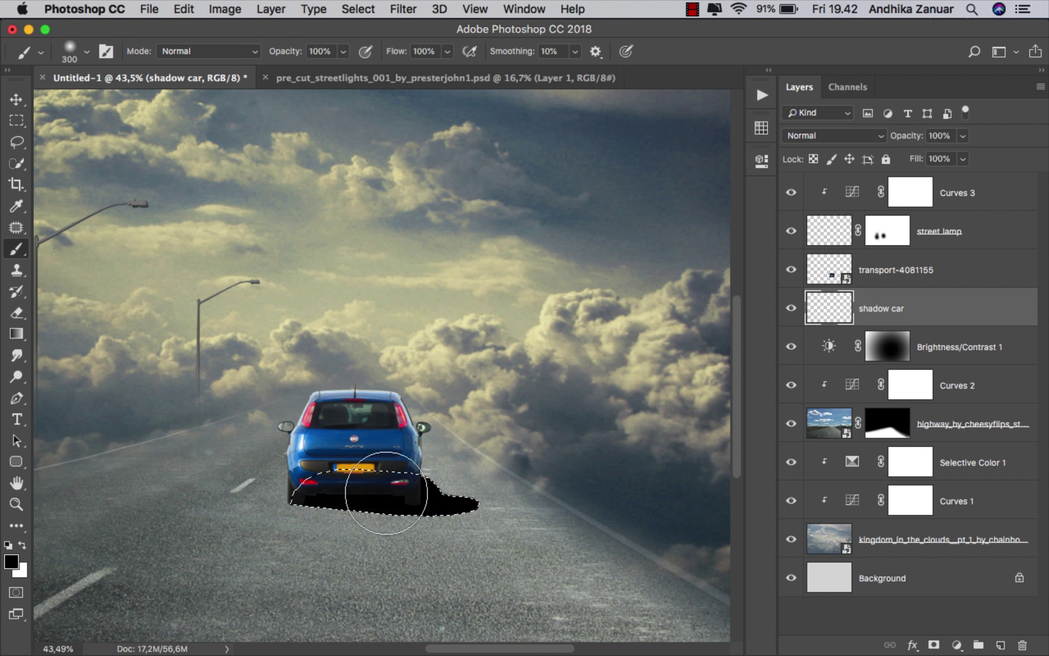
left_click(18, 100)
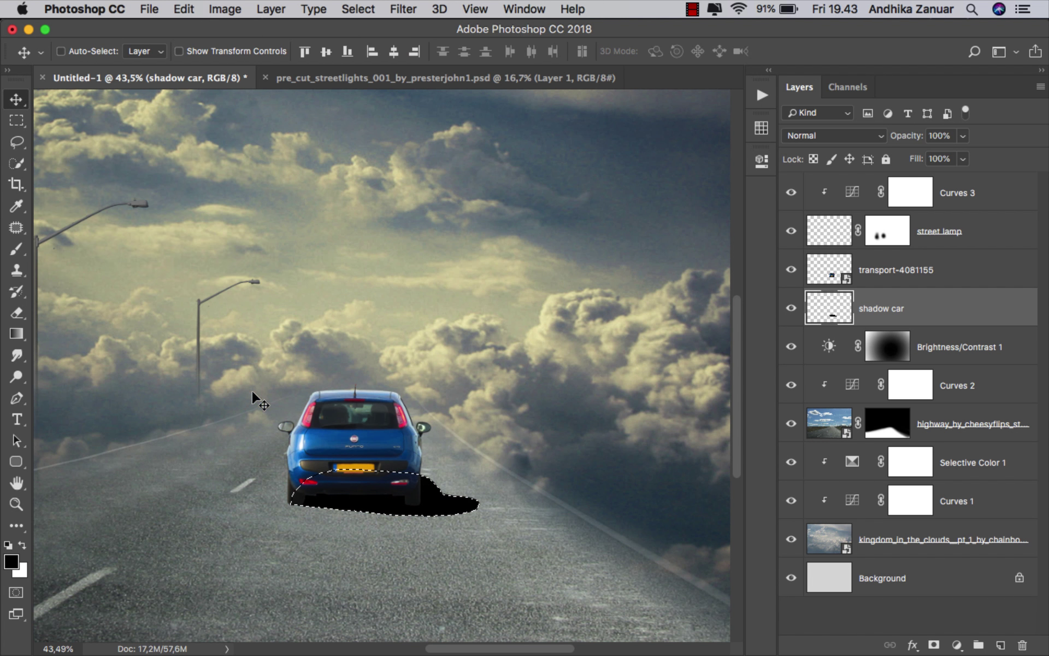
left_click(356, 8)
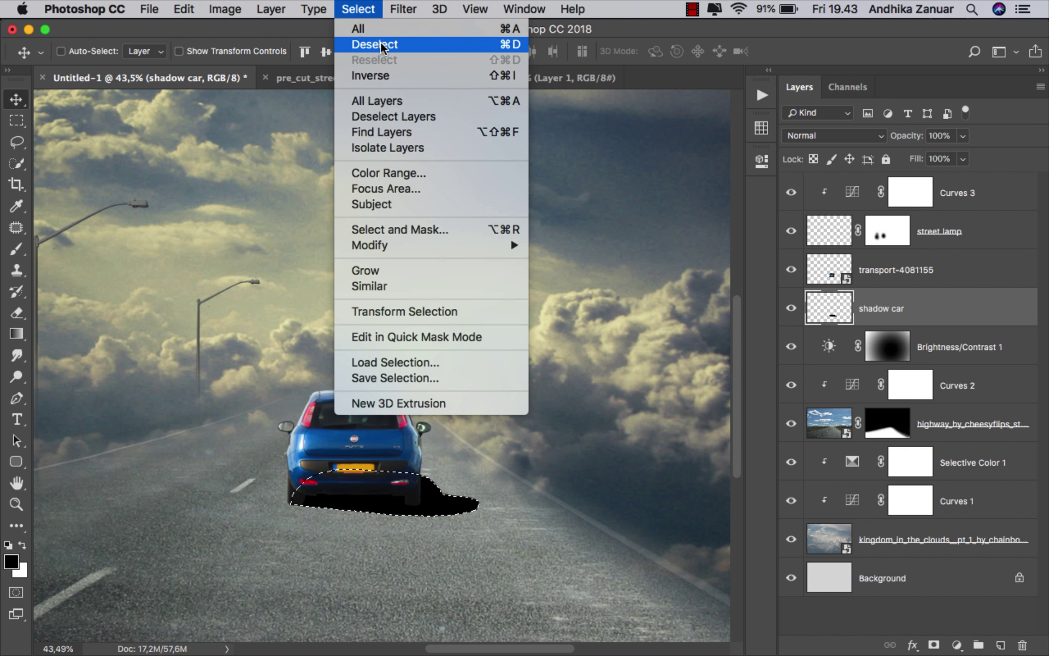
left_click(382, 46)
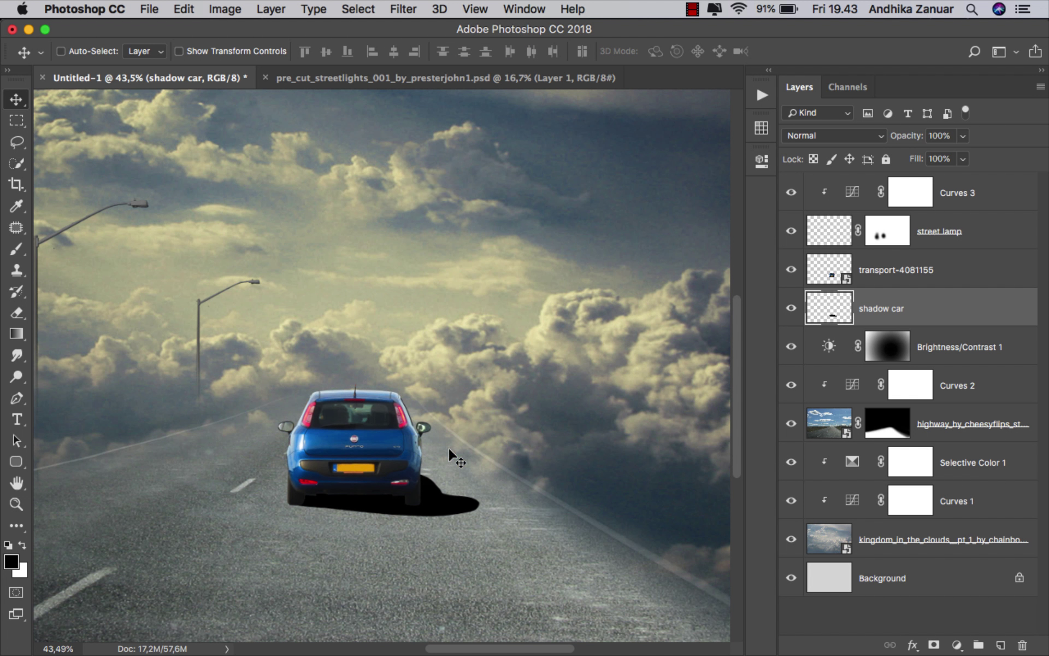
Step: Lower the shadow car layer's opacity to 63%
left_click(963, 135)
left_click_drag(966, 154, 936, 161)
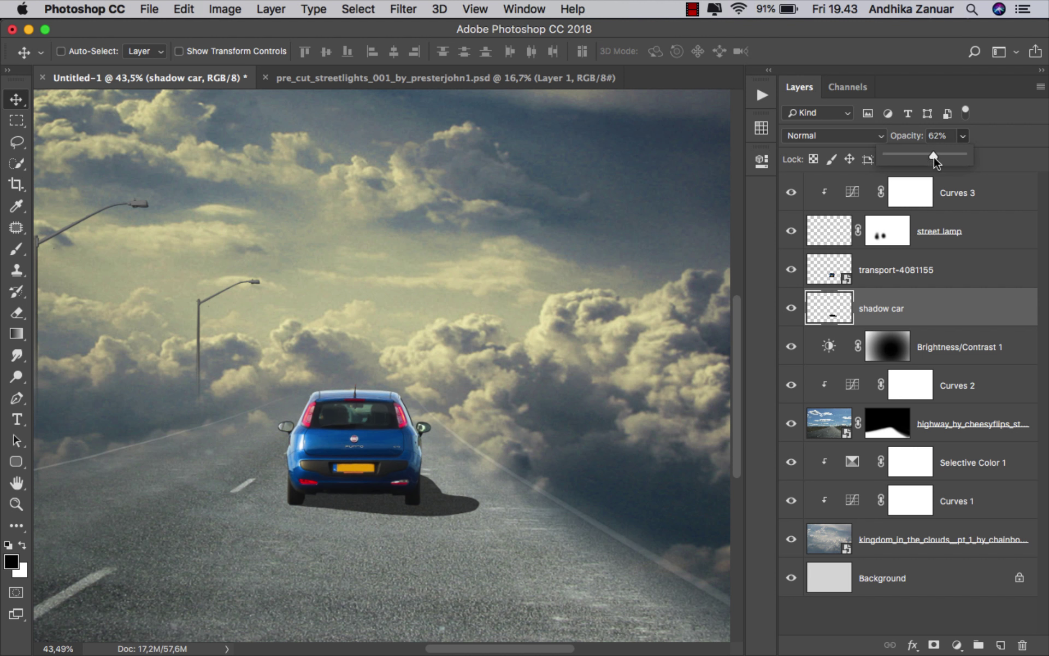
left_click(440, 519)
Step: Warp the car shadow so its lower edge bends upward toward the right end, and apply the transform
scroll(434, 517, "up", 2)
key("super+t")
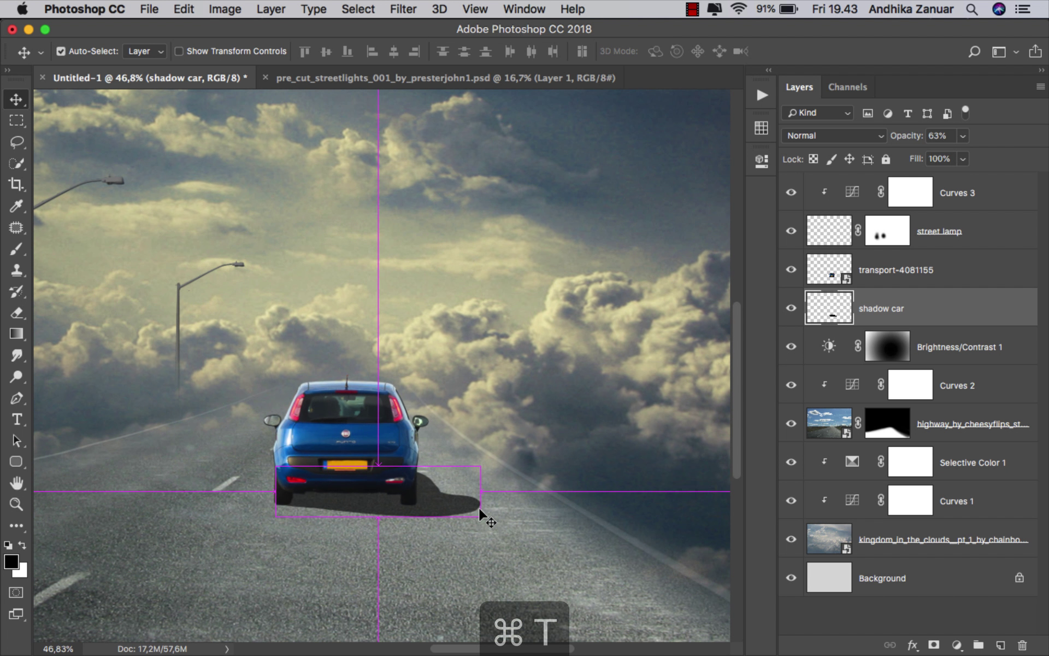
scroll(445, 516, "up", 5)
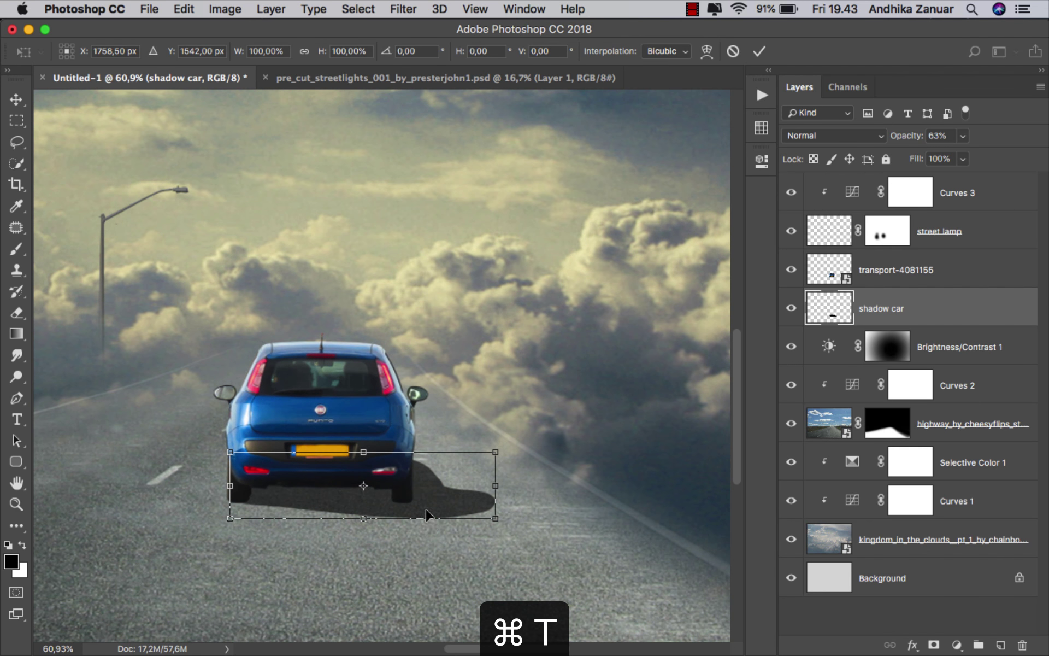
right_click(427, 515)
left_click(462, 519)
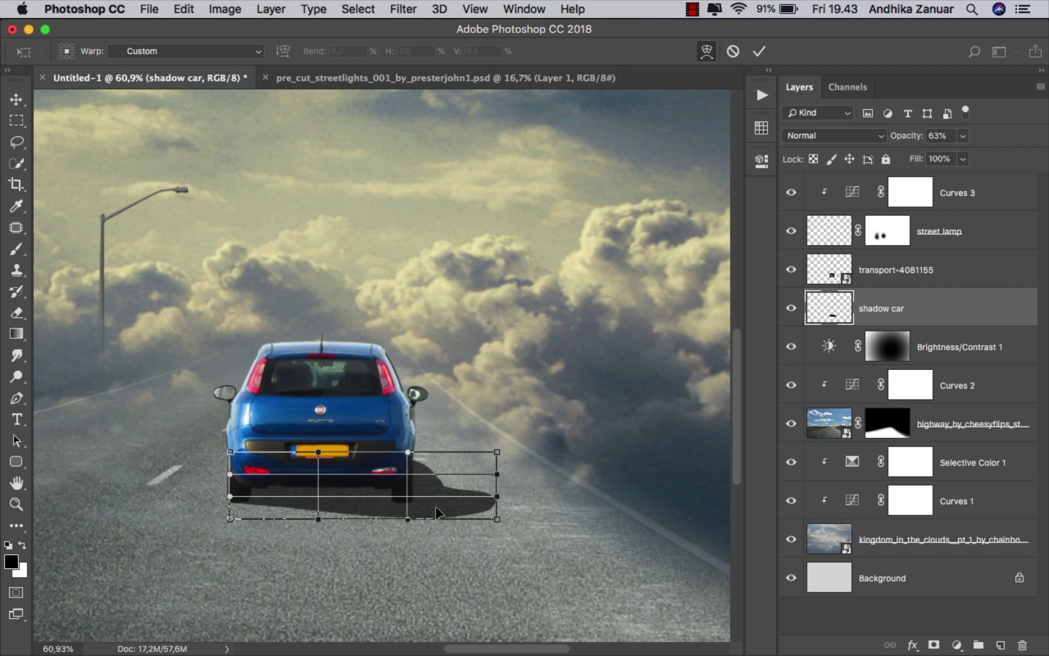
left_click_drag(436, 510, 480, 499)
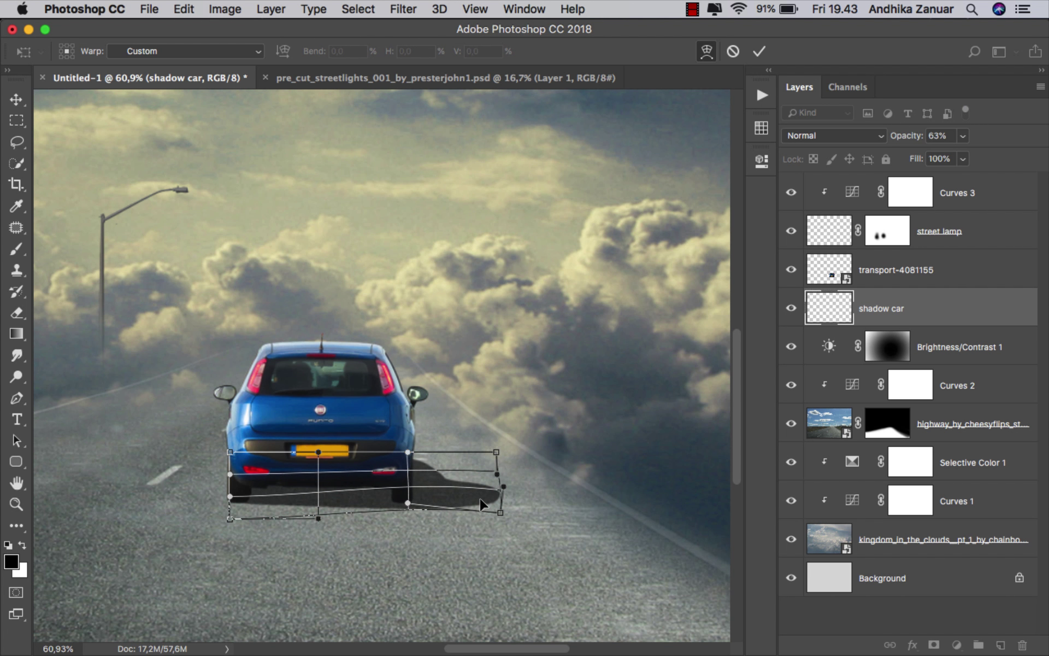
left_click(759, 51)
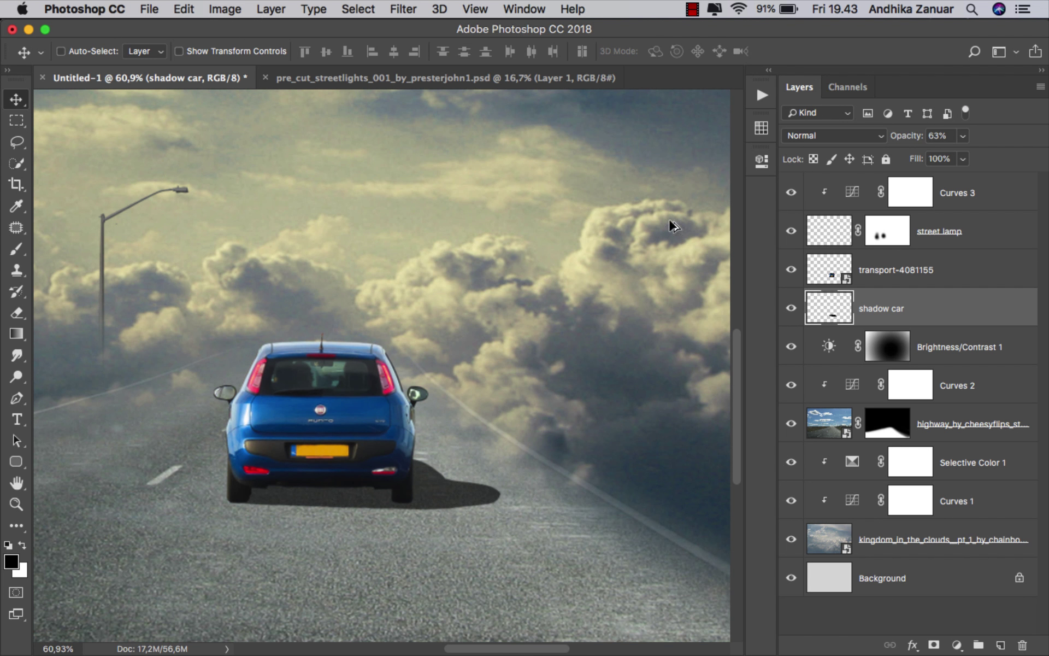
scroll(532, 394, "down", 2)
scroll(533, 396, "down", 4)
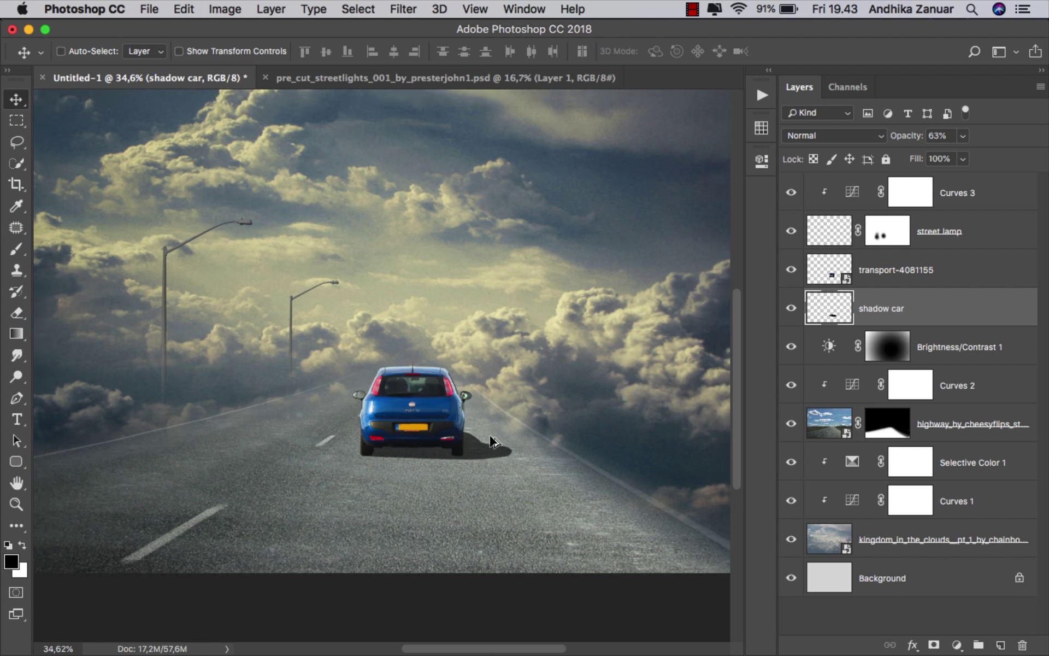
scroll(467, 437, "up", 1)
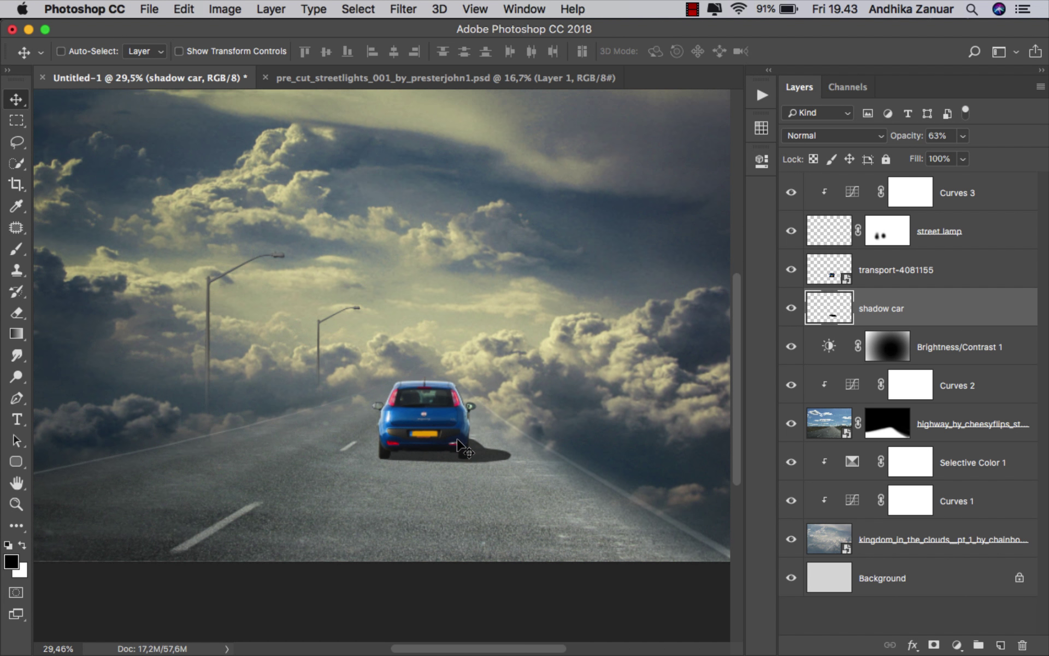
Step: Add a Curves adjustment clipped to the car layer and lower its white point to output 171
left_click(791, 269)
left_click(791, 270)
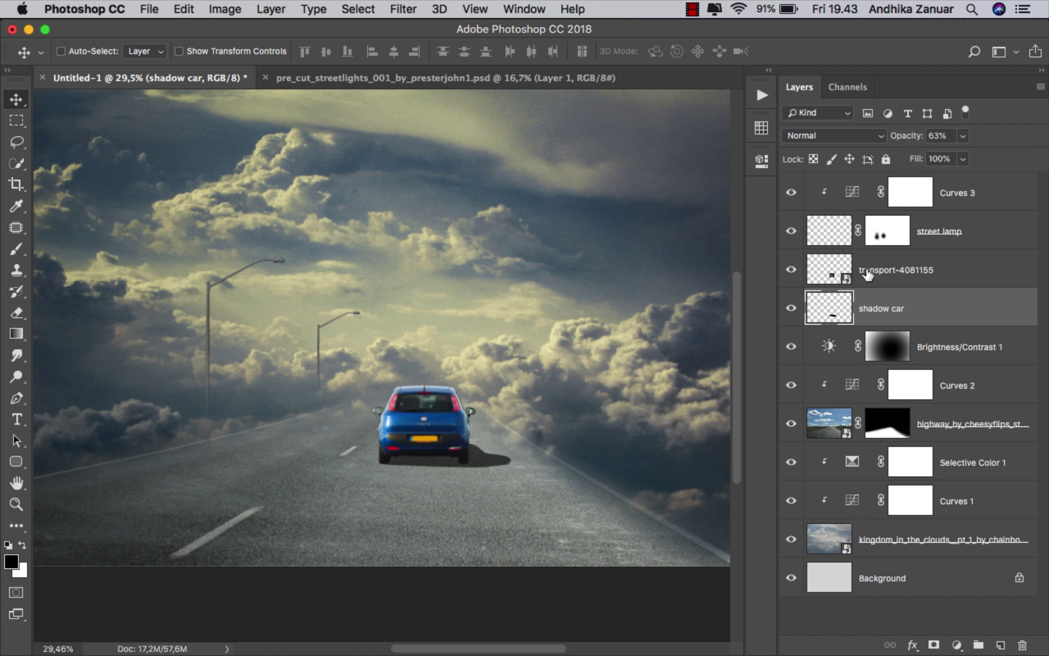
left_click(905, 275)
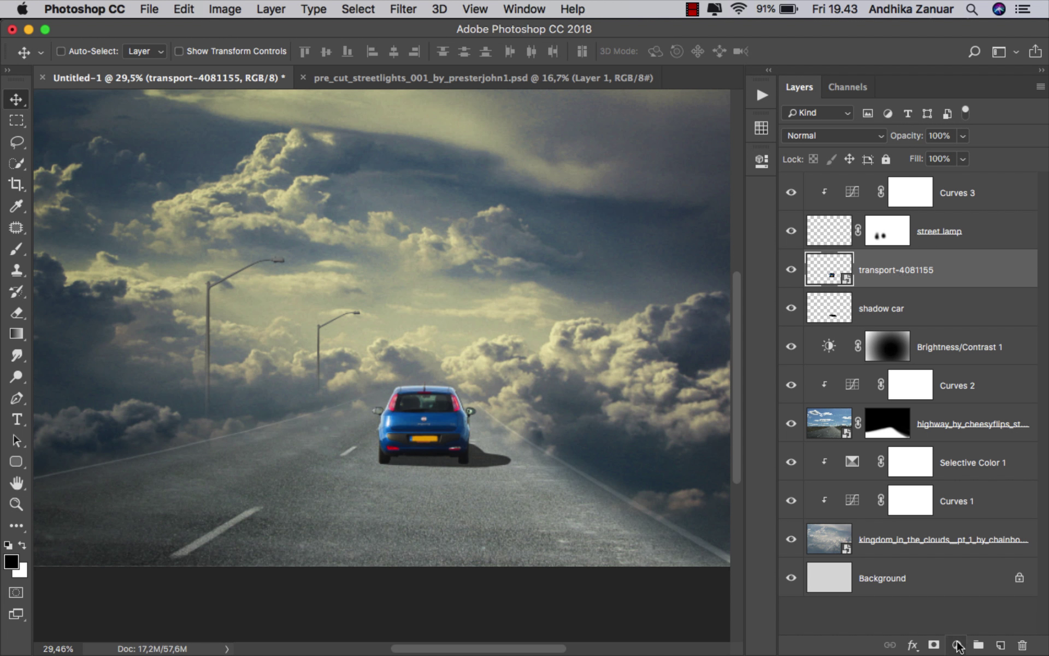
left_click(957, 645)
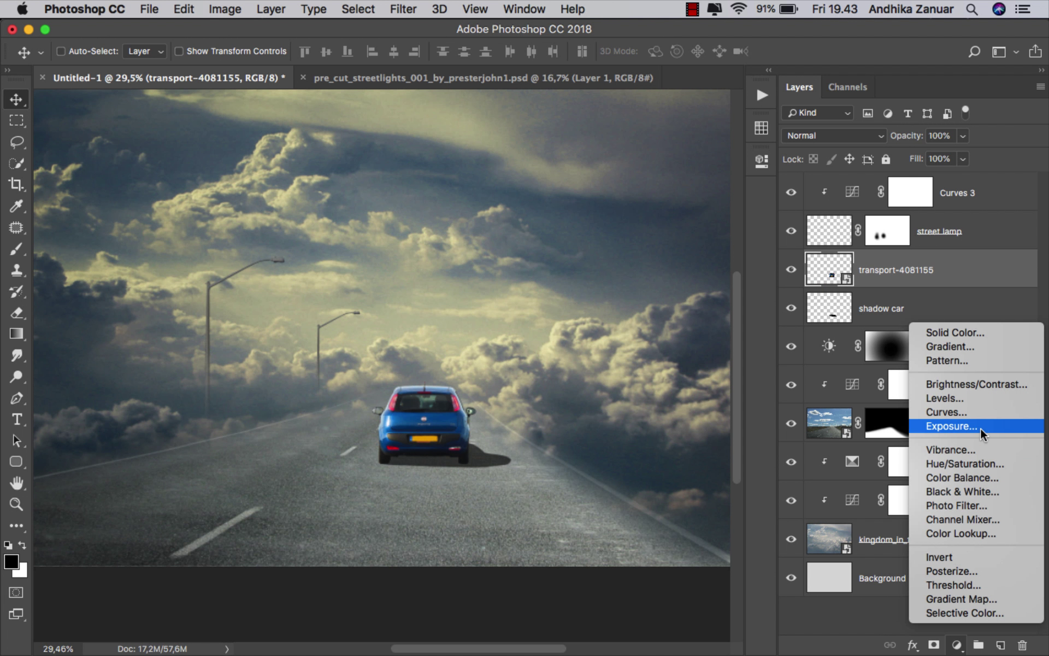
left_click(984, 413)
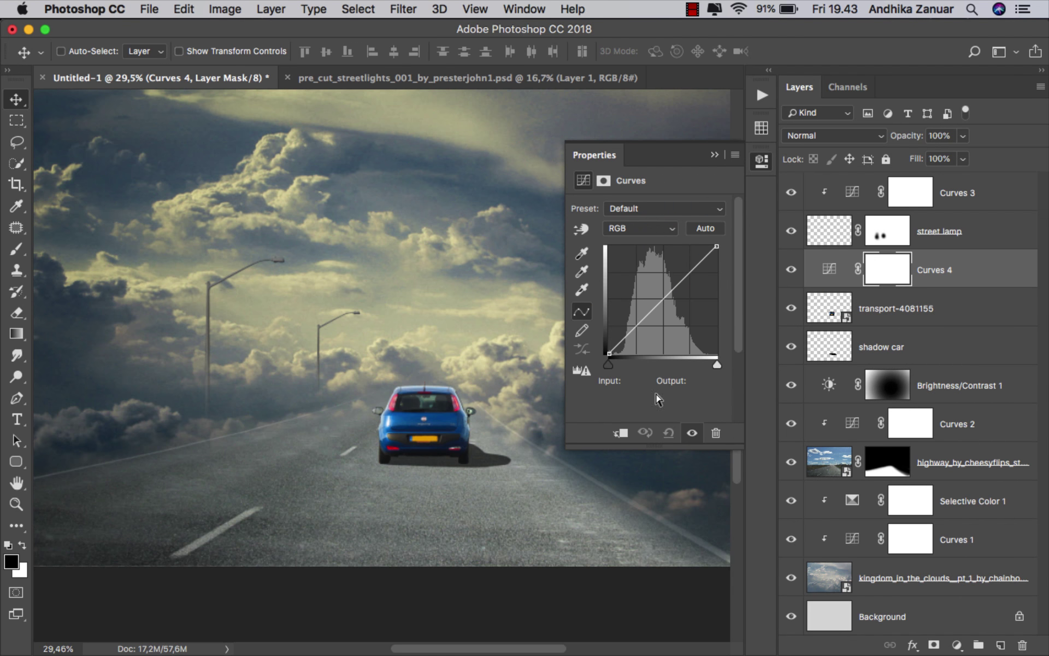
left_click(620, 433)
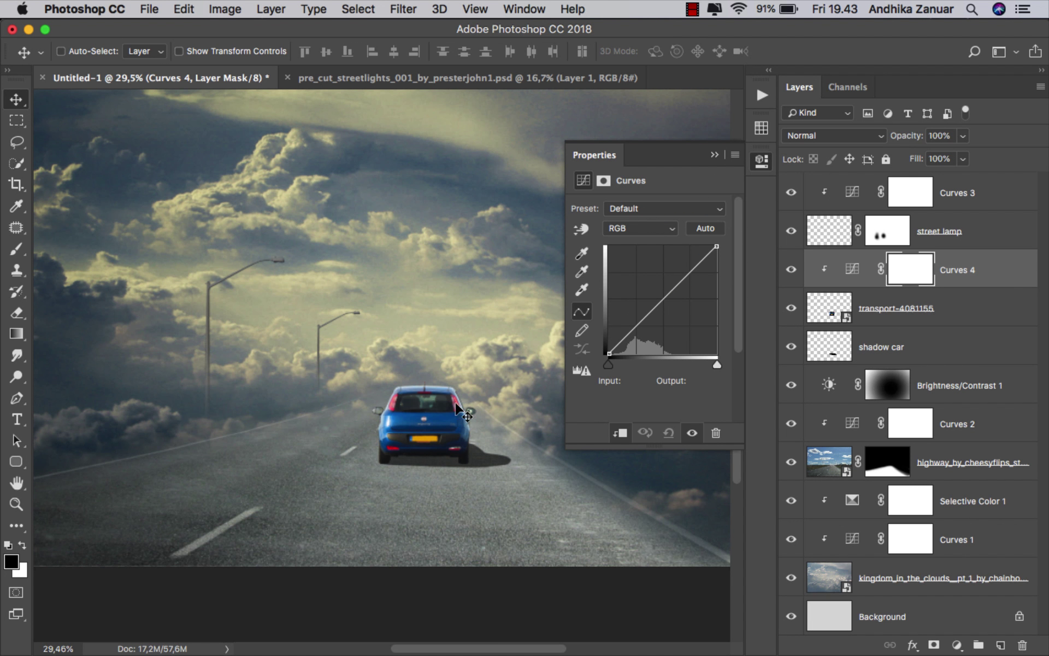
left_click_drag(717, 247, 722, 282)
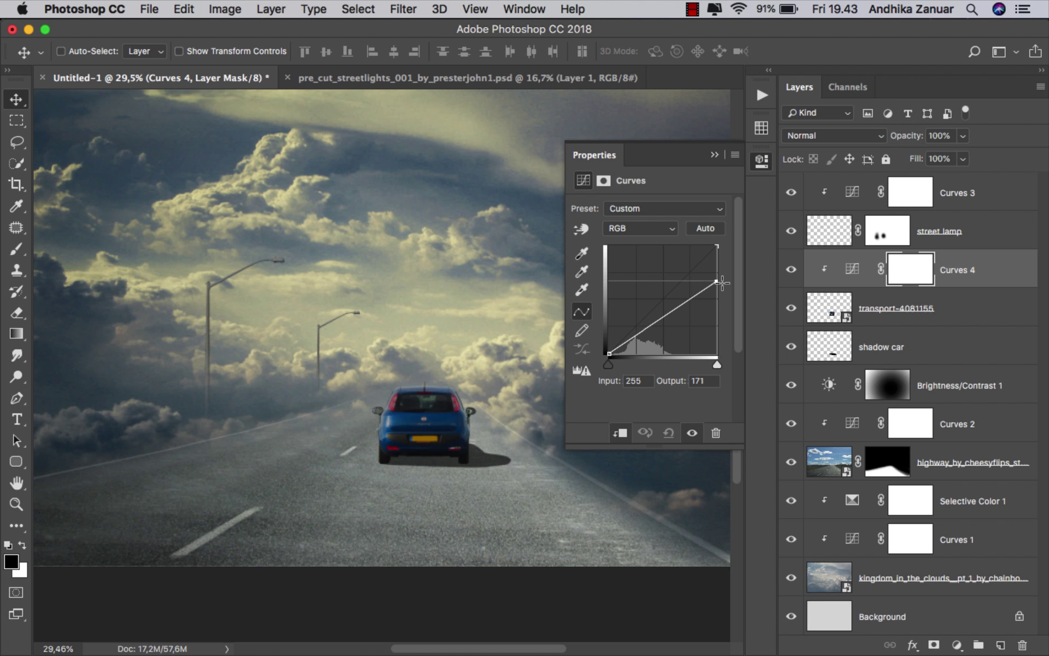
left_click(761, 160)
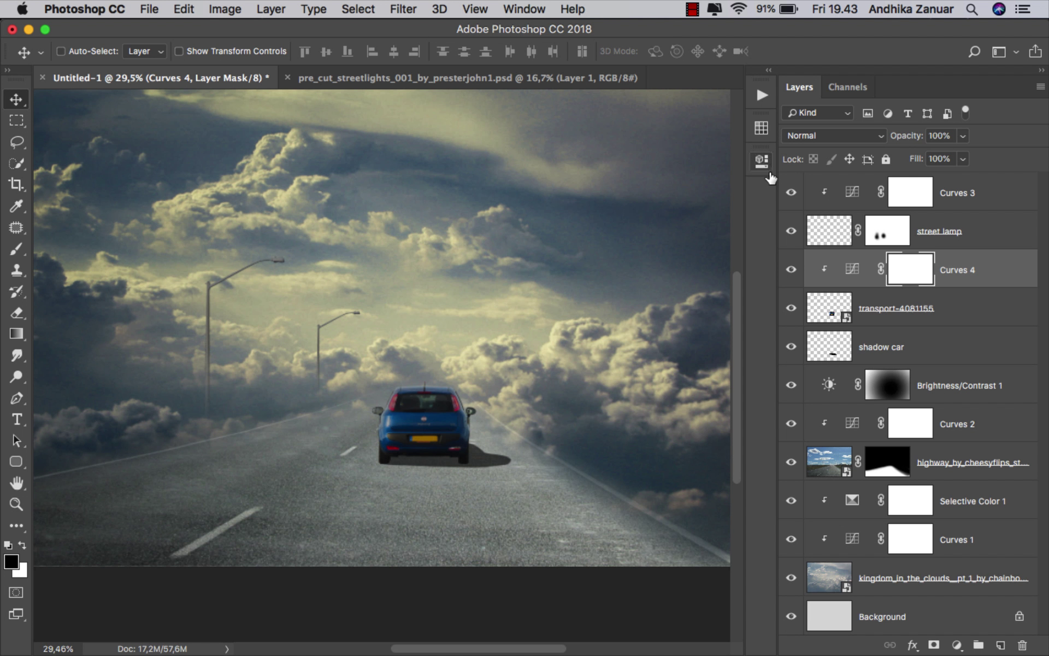
Step: Invert the Curves 4 mask, paint the car's right side white with a 26% opacity brush, and compare before and after
key("super+i")
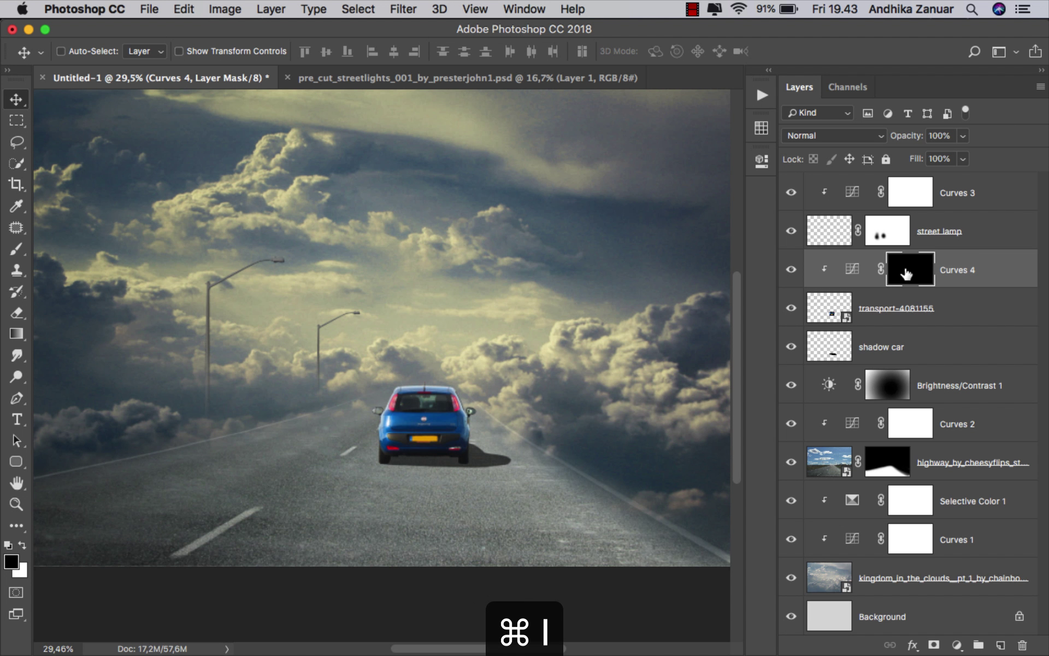
left_click(23, 248)
left_click(60, 250)
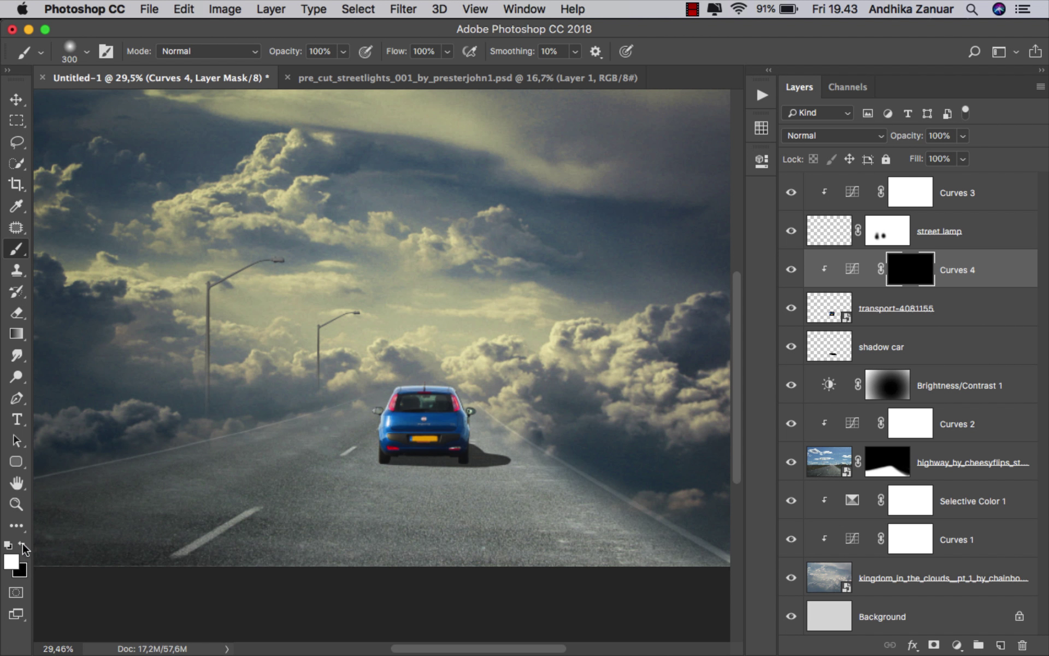
left_click(343, 51)
left_click(287, 68)
mouse_move(471, 403)
left_mouse_down()
mouse_move(437, 368)
mouse_move(477, 414)
mouse_move(526, 431)
mouse_move(457, 403)
mouse_move(444, 435)
mouse_move(420, 433)
mouse_move(464, 438)
left_mouse_up()
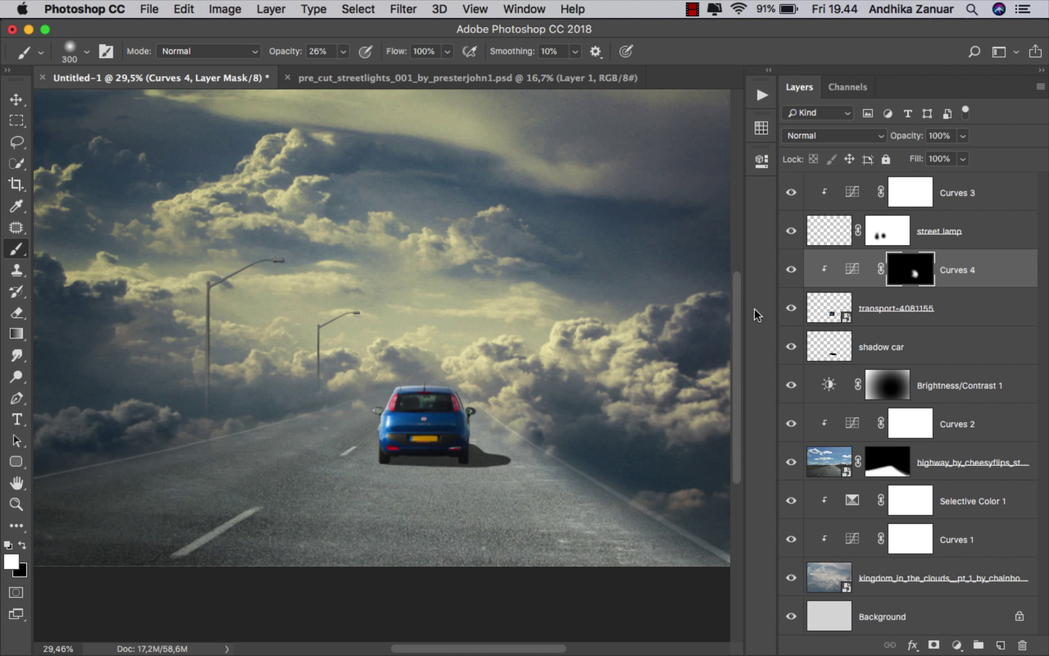
left_click(791, 269)
left_click(791, 269)
left_click(16, 98)
key("ctrl+0")
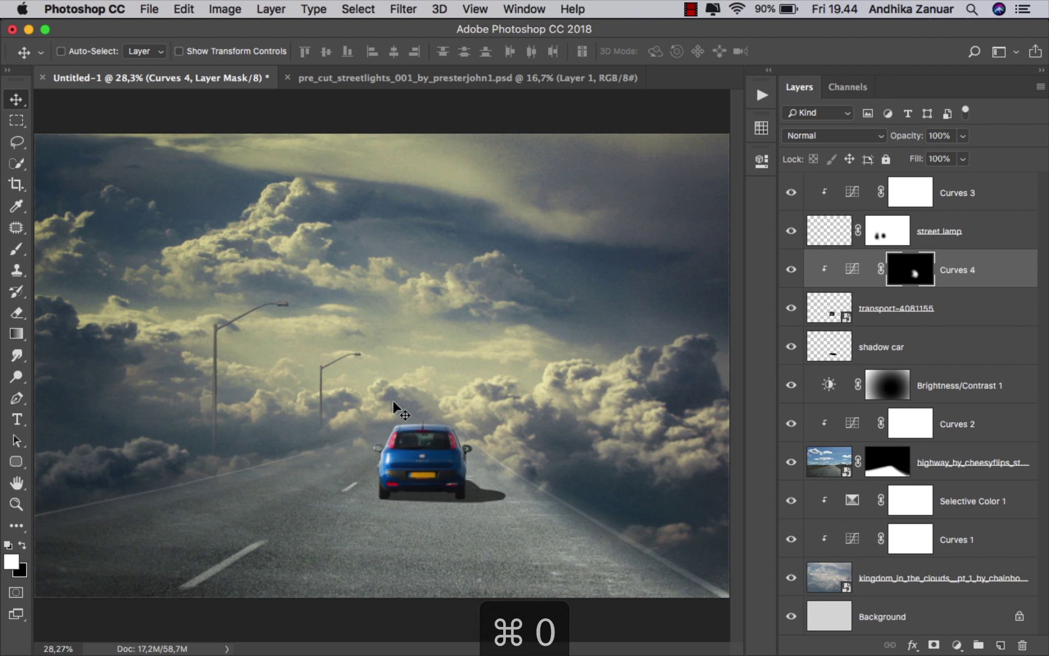
Step: Add a Vibrance adjustment clipped to the car layers above Curves 4, set vibrance to -27, and compare before and after
left_click(981, 271)
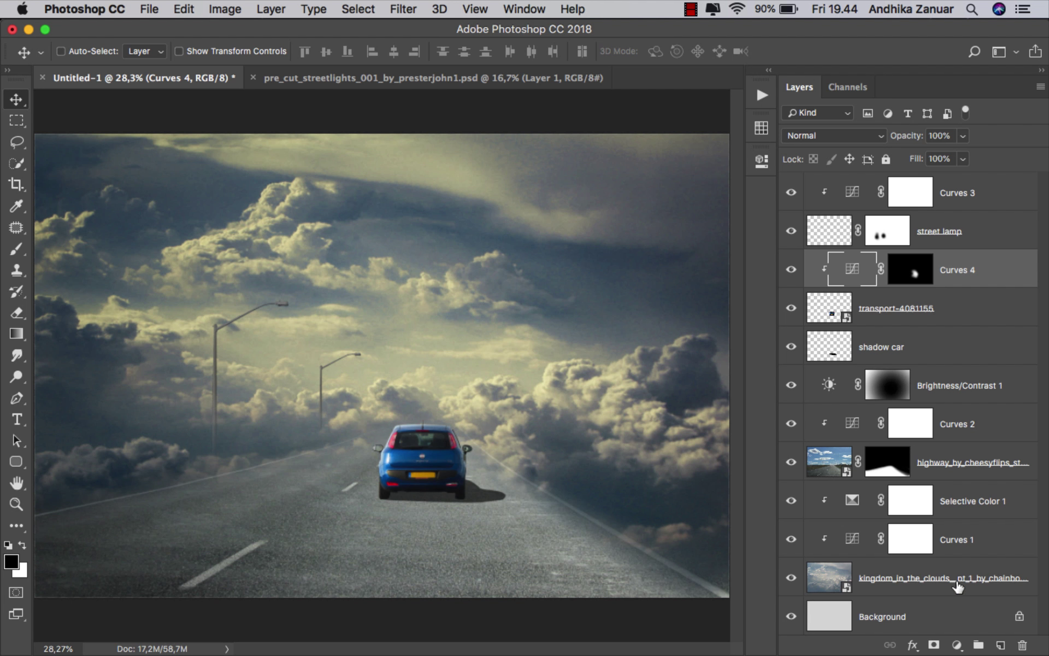
left_click(958, 645)
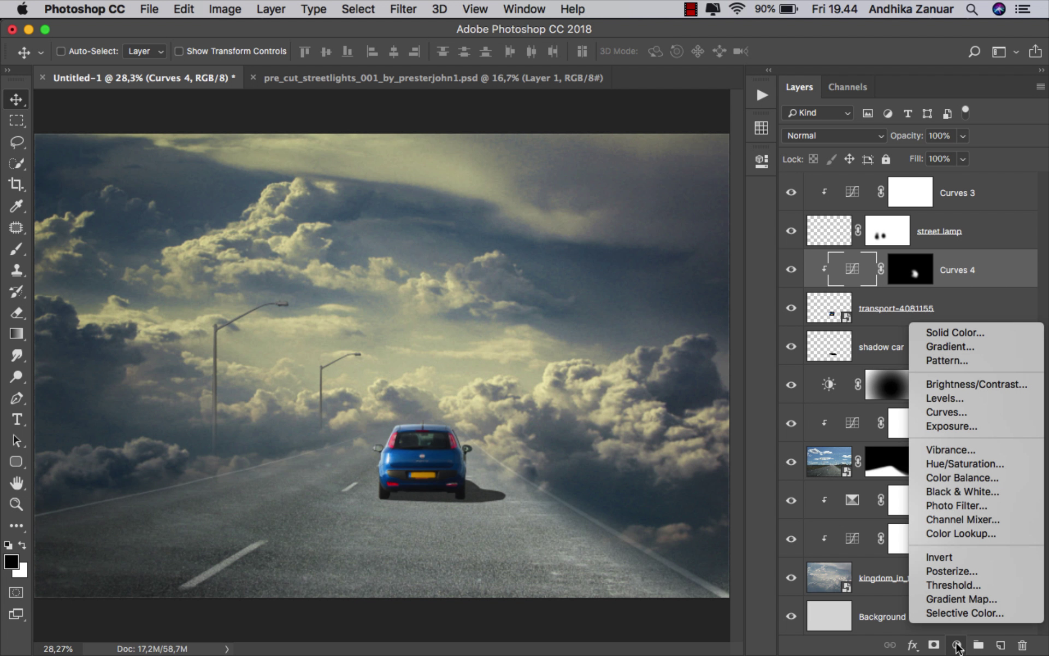
left_click(973, 451)
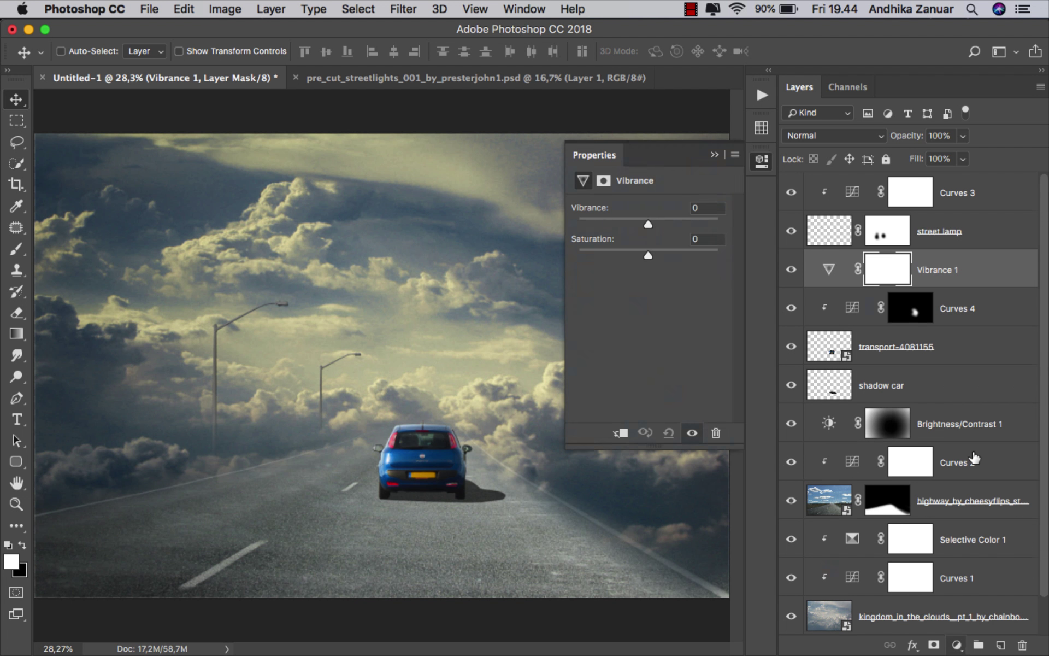
left_click(621, 432)
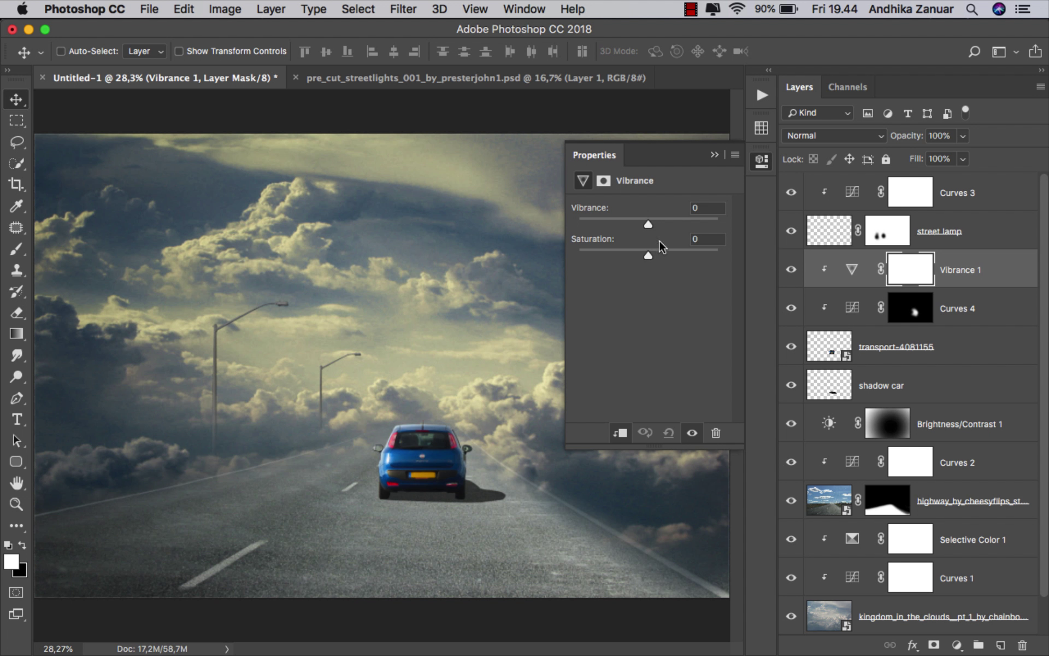
left_click_drag(648, 224, 634, 224)
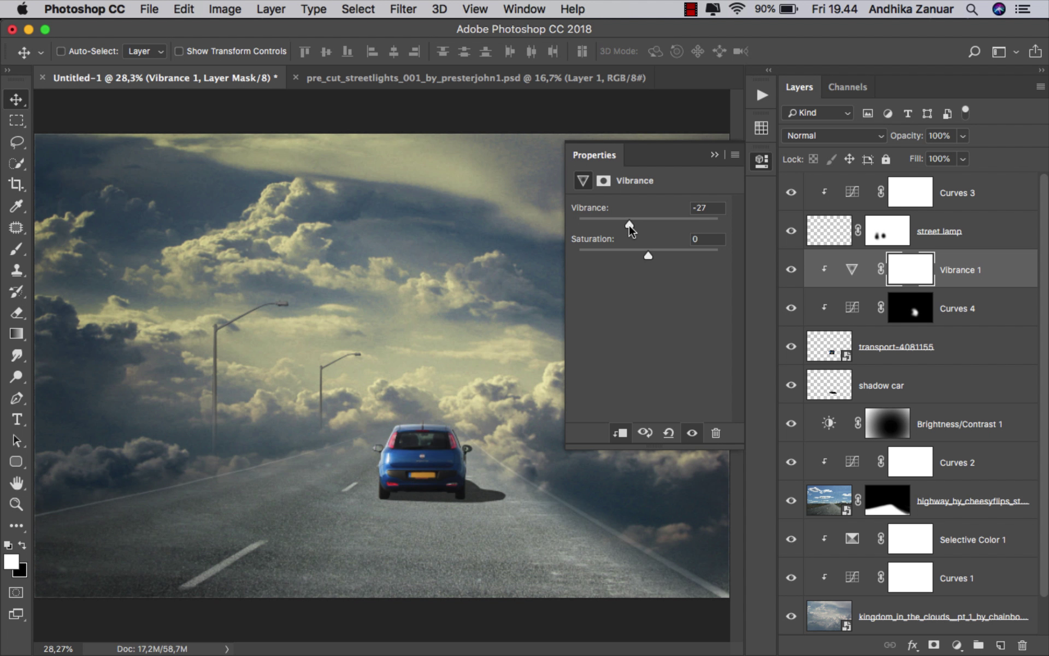
left_click(715, 156)
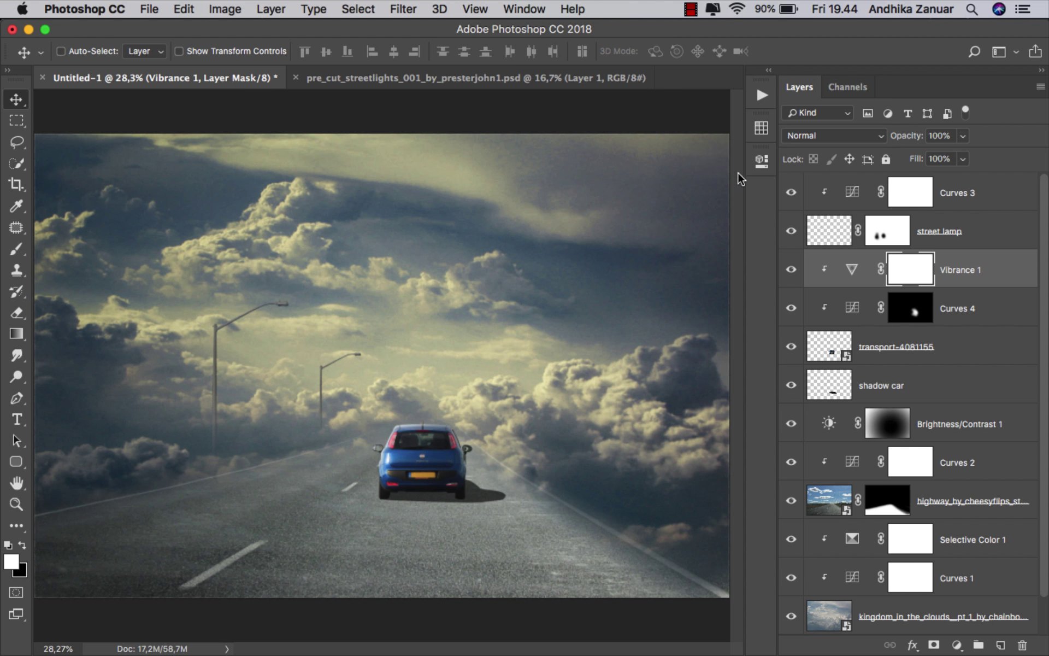
left_click(792, 269)
left_click(791, 268)
left_click(973, 271)
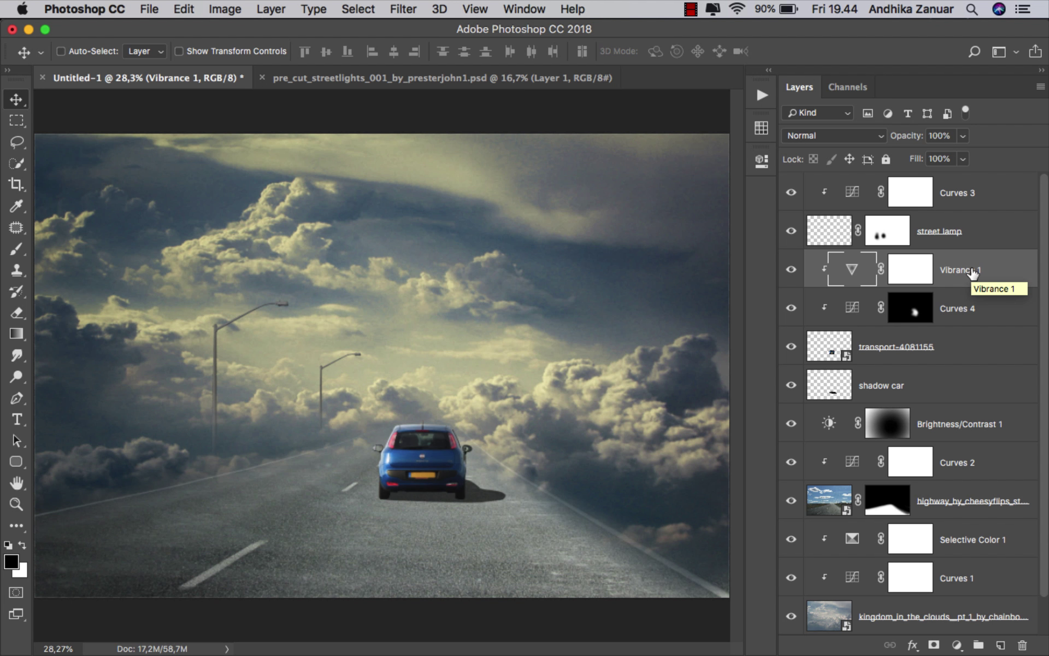
Step: Add a black-to-white Gradient Map above Curves 3, lower its opacity to 20%, and compare before and after
left_click(976, 194)
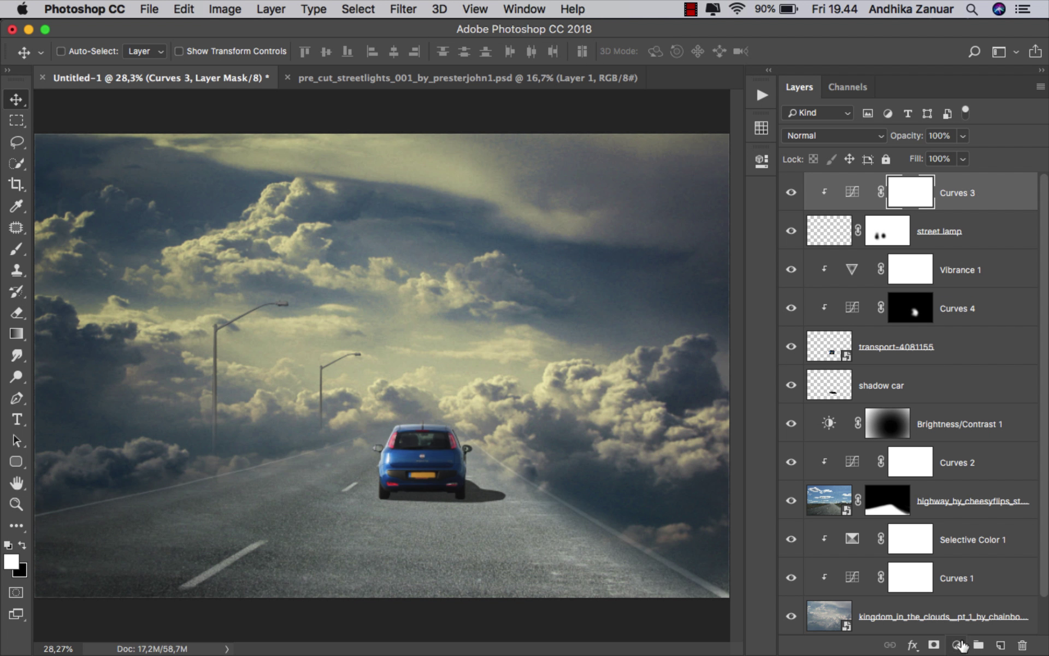
left_click(957, 645)
left_click(979, 600)
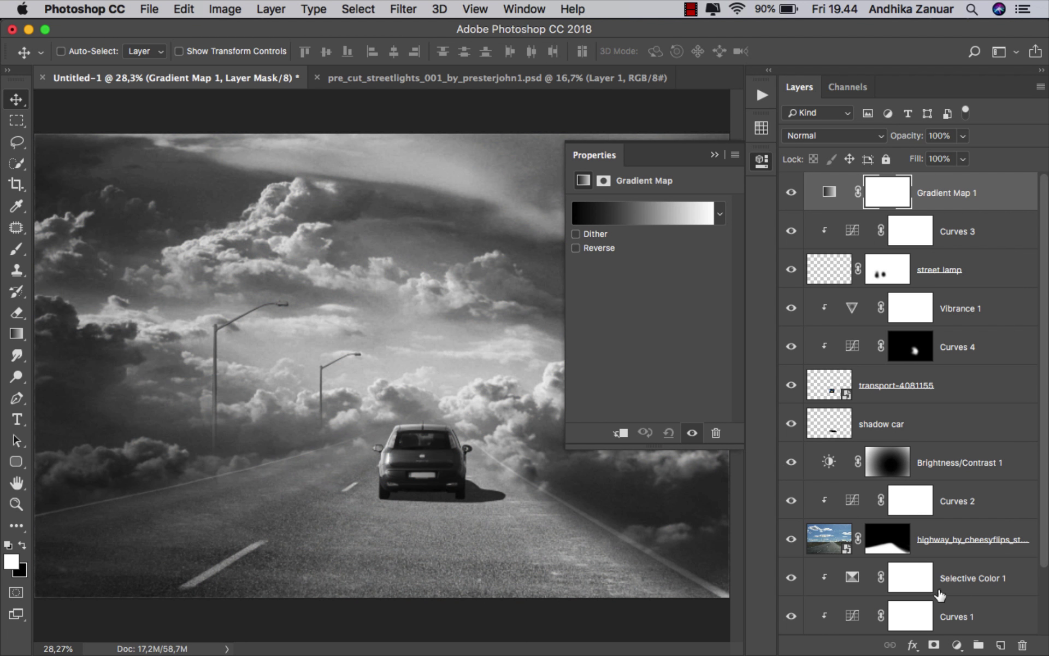
left_click(714, 155)
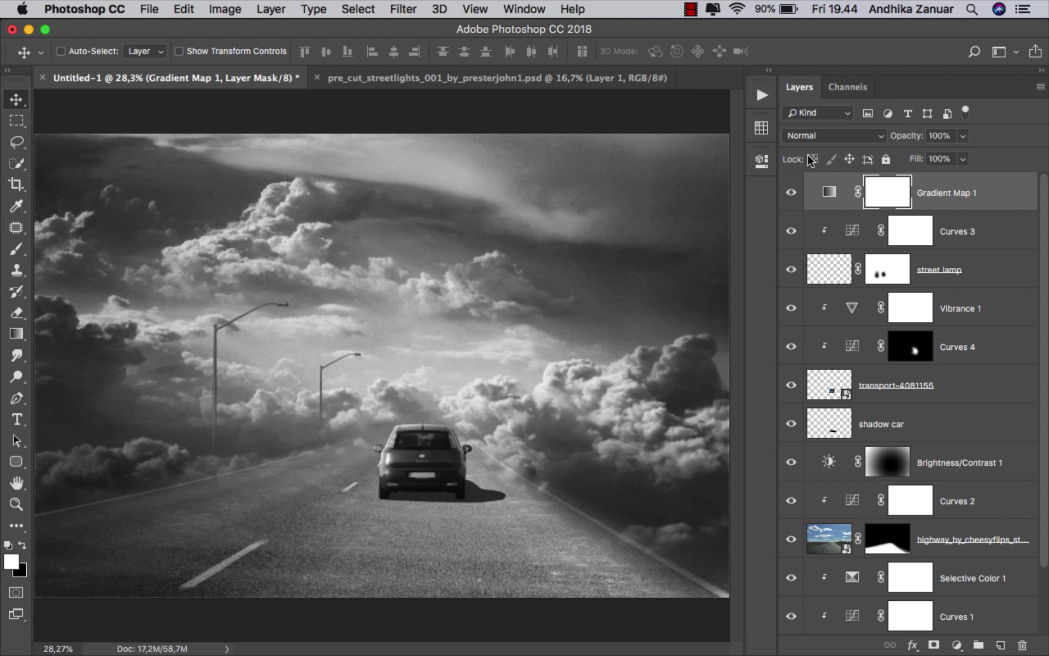
left_click(963, 136)
left_click_drag(961, 151, 900, 153)
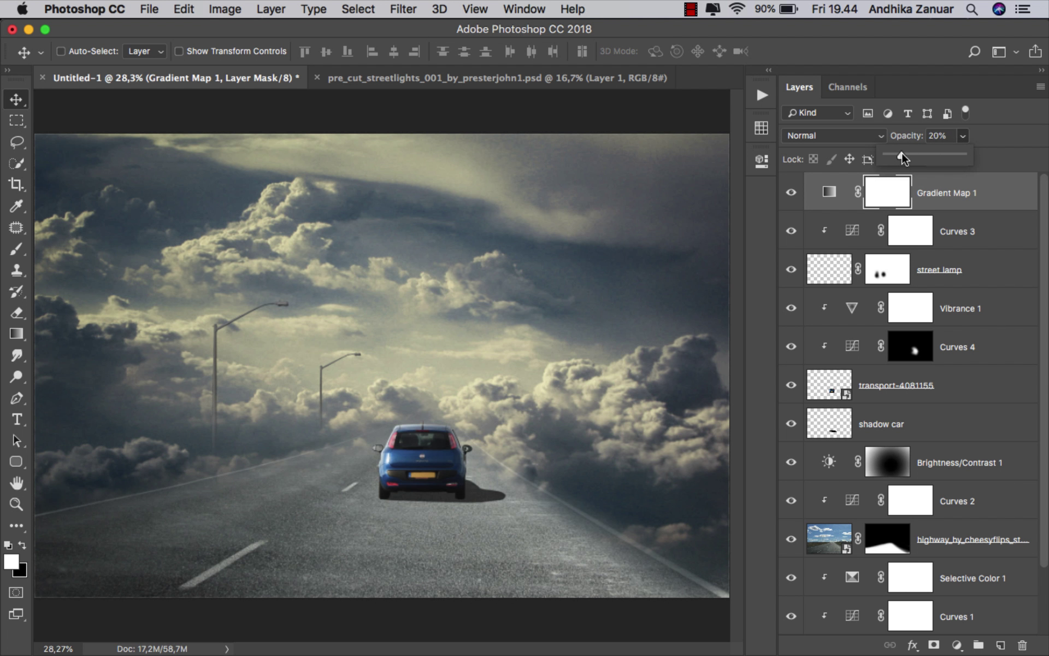
left_click(829, 192)
left_click(789, 195)
left_click(790, 195)
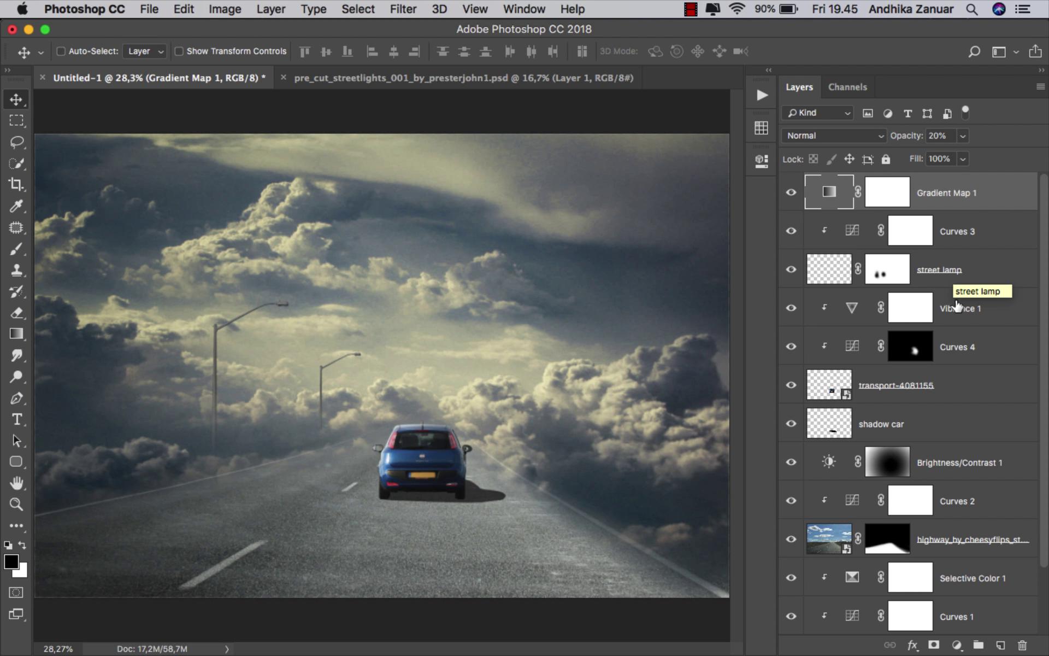
Step: Add a Color Balance adjustment with highlights at Cyan-Red -10, Magenta-Green -37 and Yellow-Blue -2, and compare before and after
left_click(957, 645)
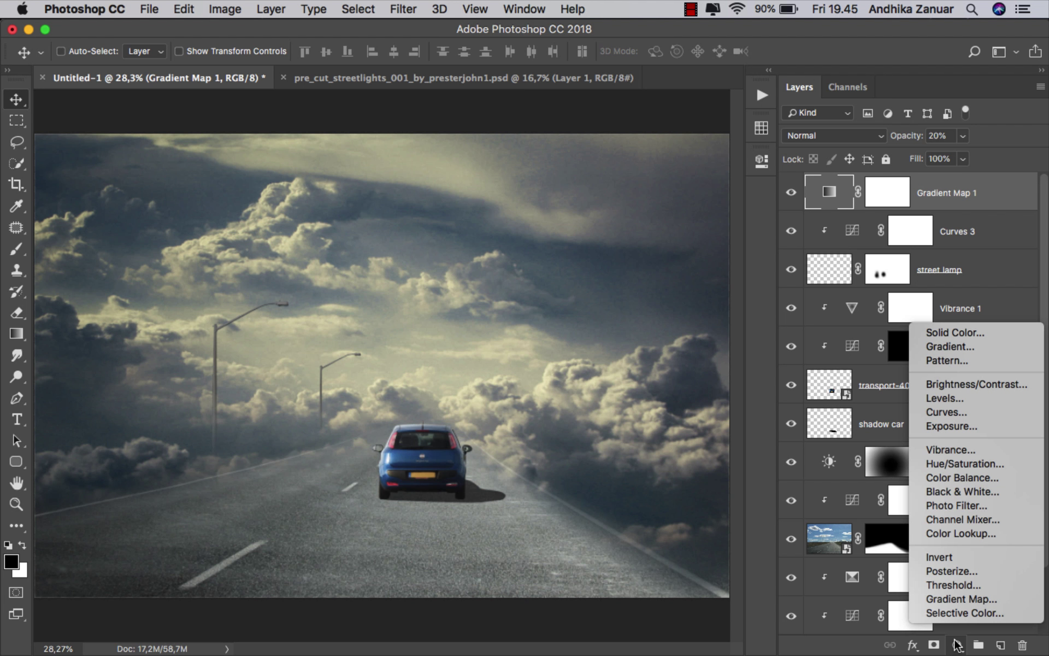
left_click(986, 477)
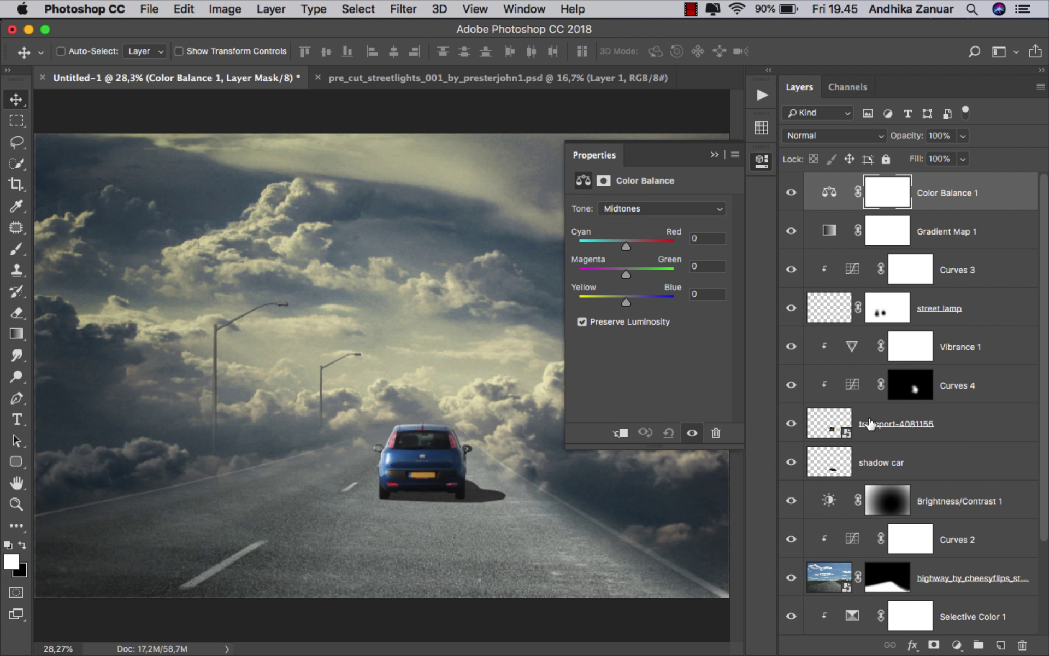
left_click(652, 210)
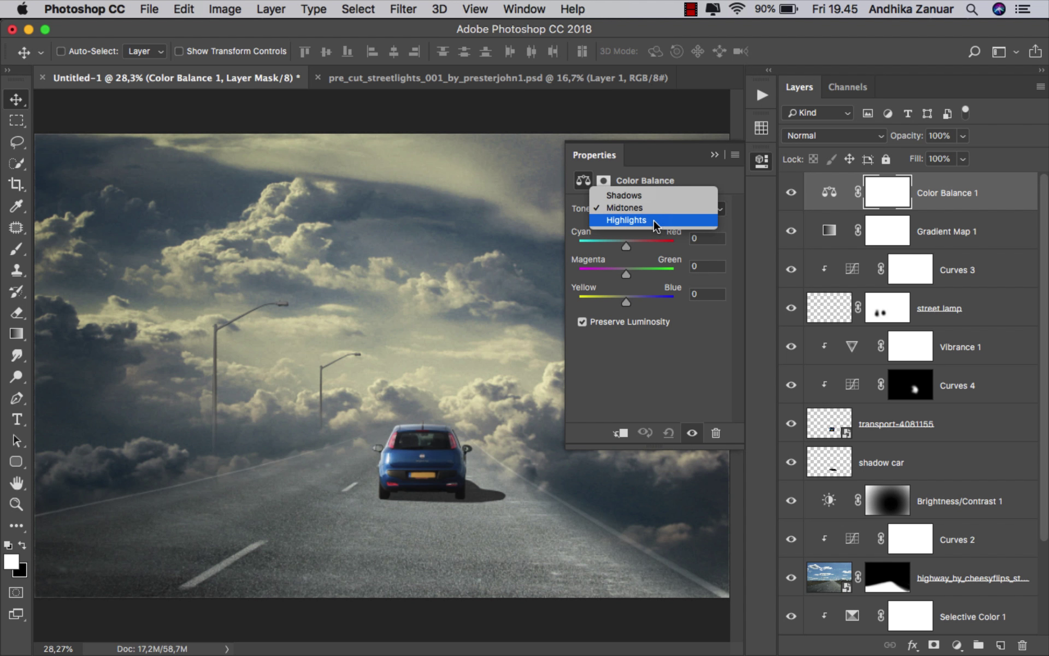
left_click(656, 224)
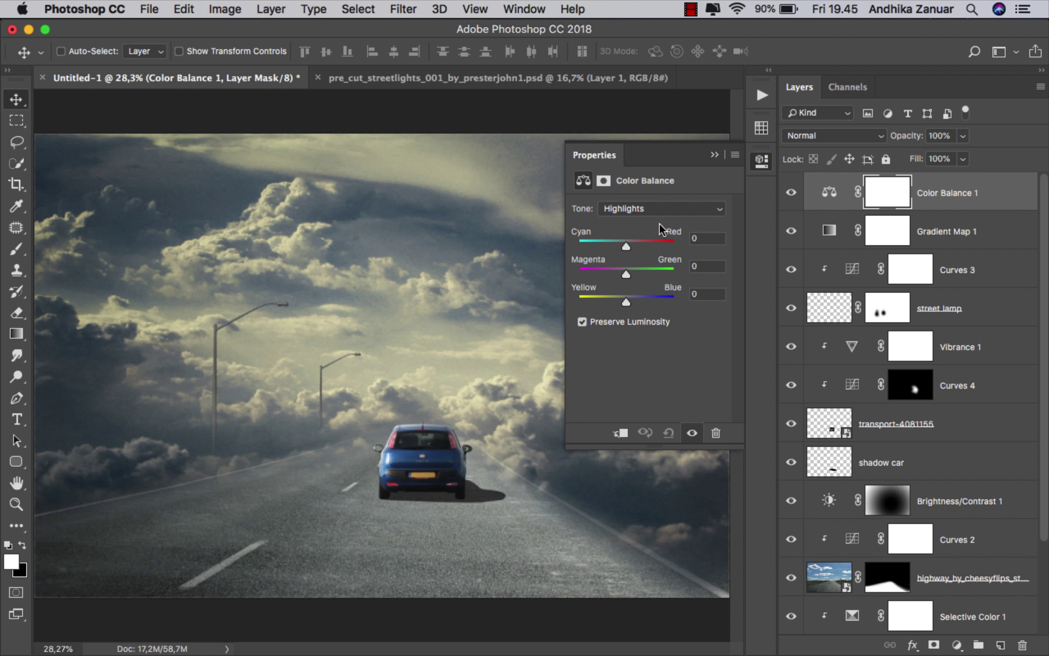
left_click_drag(631, 245, 620, 247)
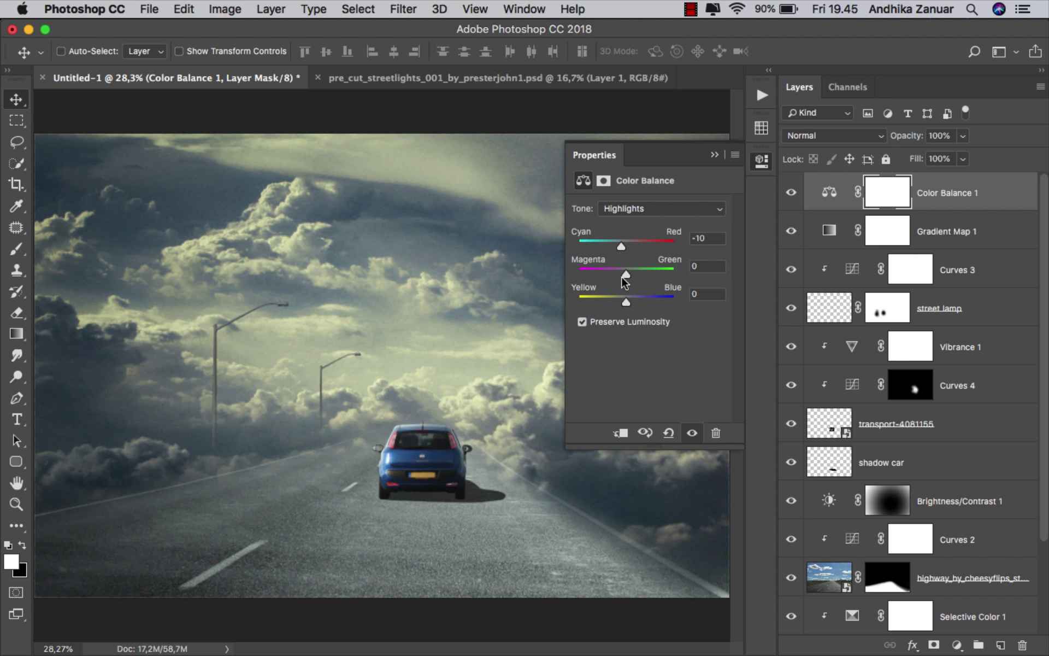
left_click_drag(625, 276, 623, 301)
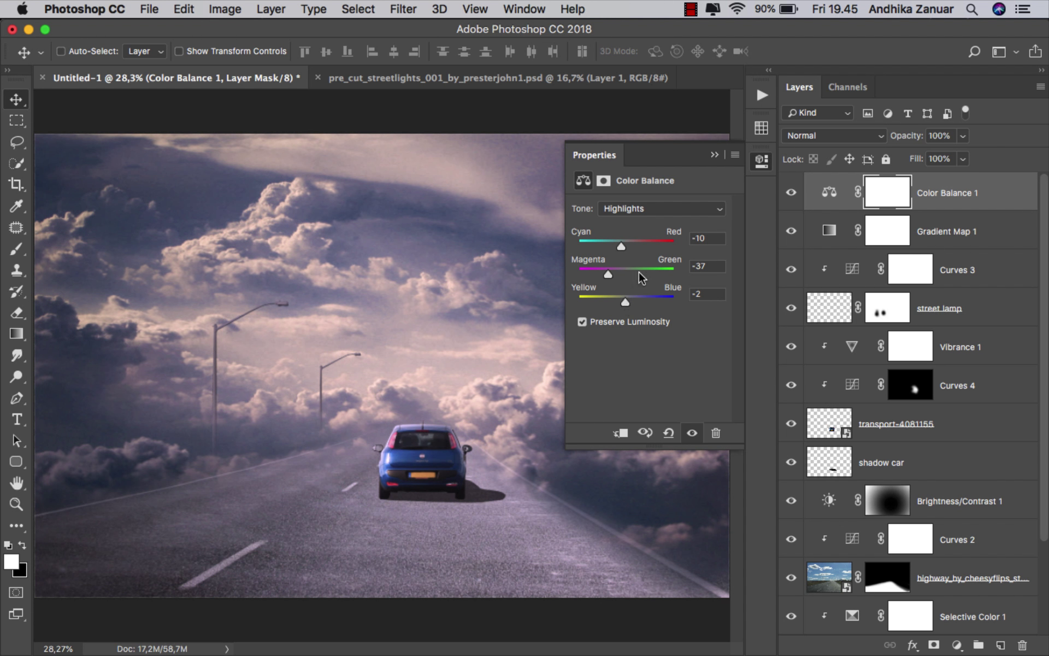
left_click(715, 157)
left_click(791, 193)
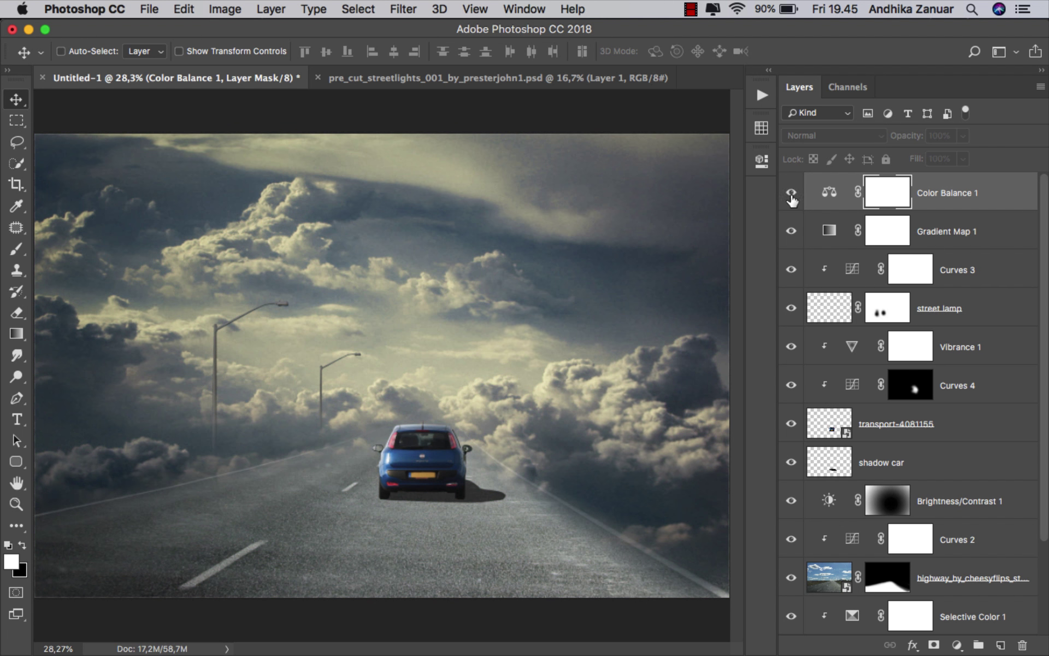
left_click(791, 192)
left_click(973, 197)
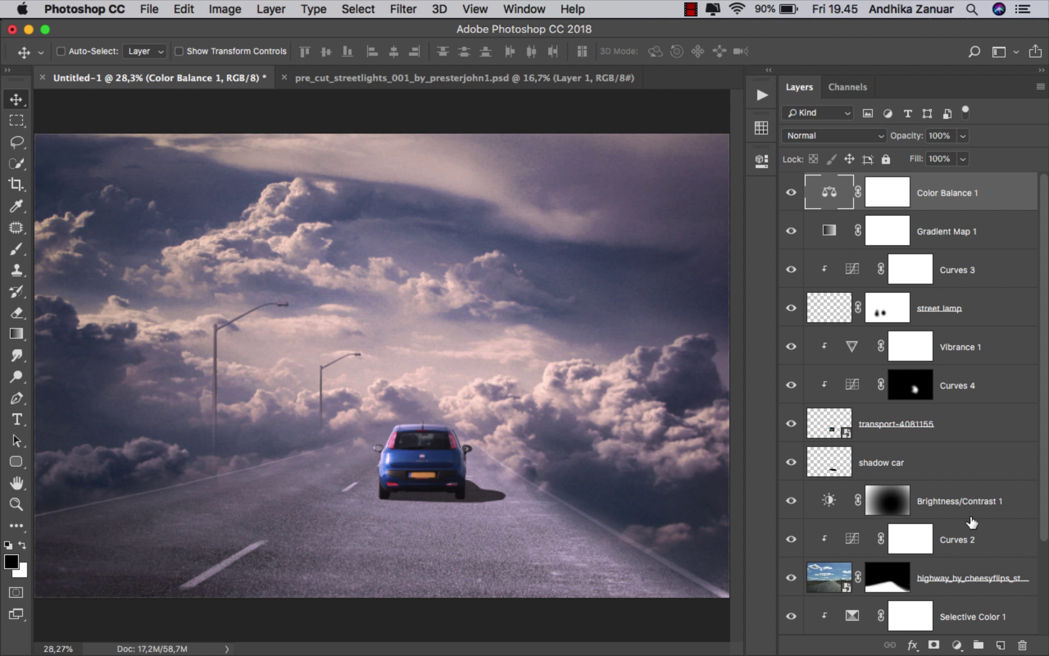
Step: Stamp all visible layers onto a new top layer and convert it to a smart object
left_click(999, 645)
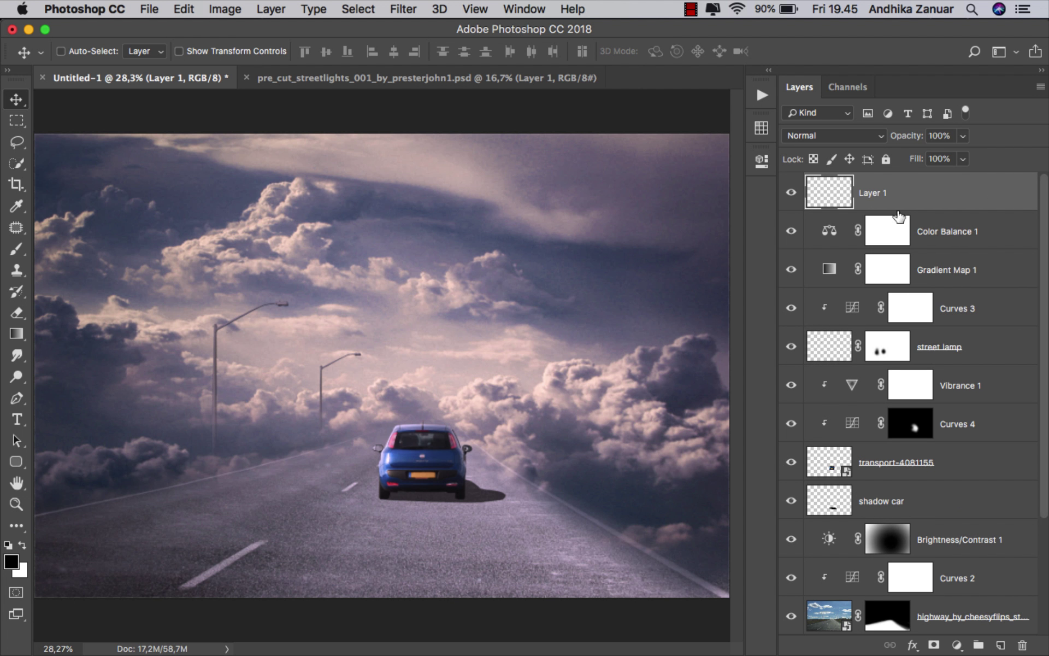
key("super")
key("alt+shift+super+e")
right_click(899, 193)
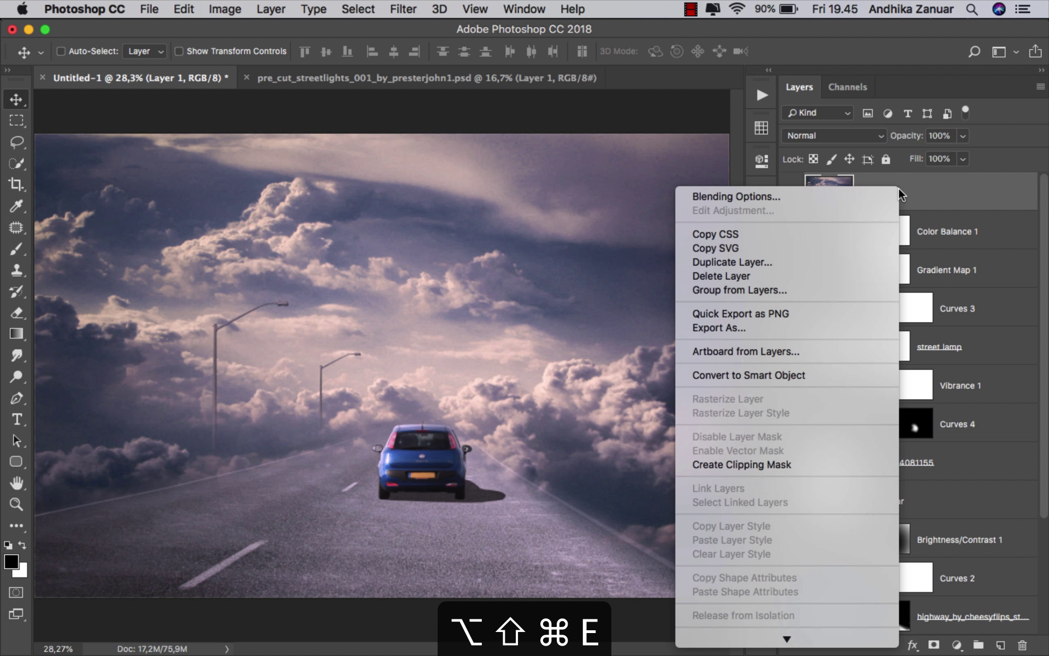
left_click(820, 376)
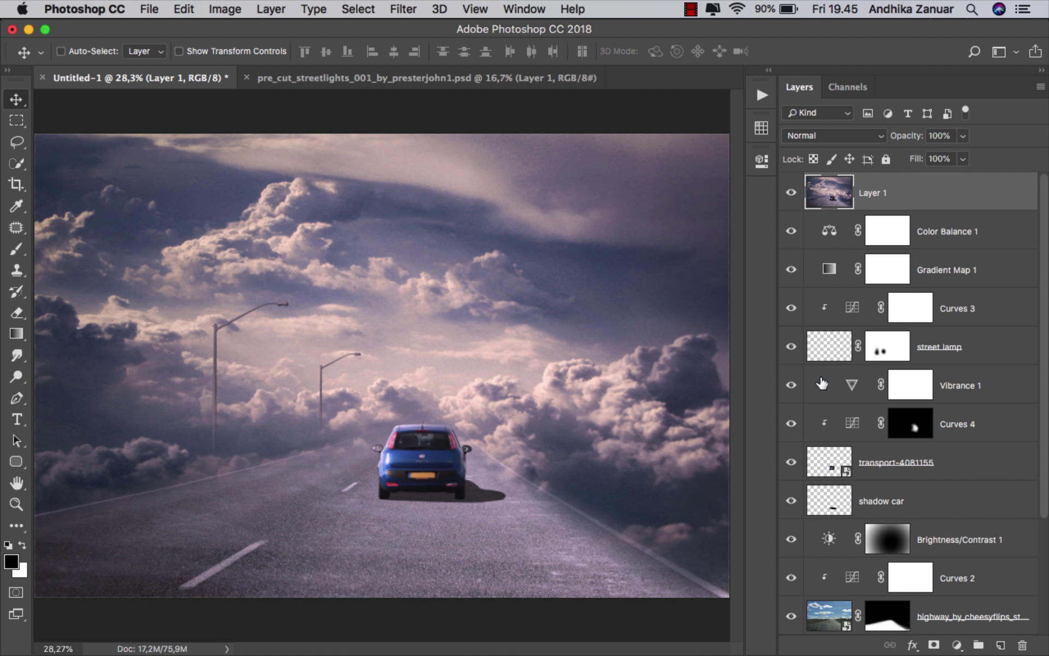
Step: Rename the merged smart object layer as raw
double_click(881, 194)
type("raw")
key("Return")
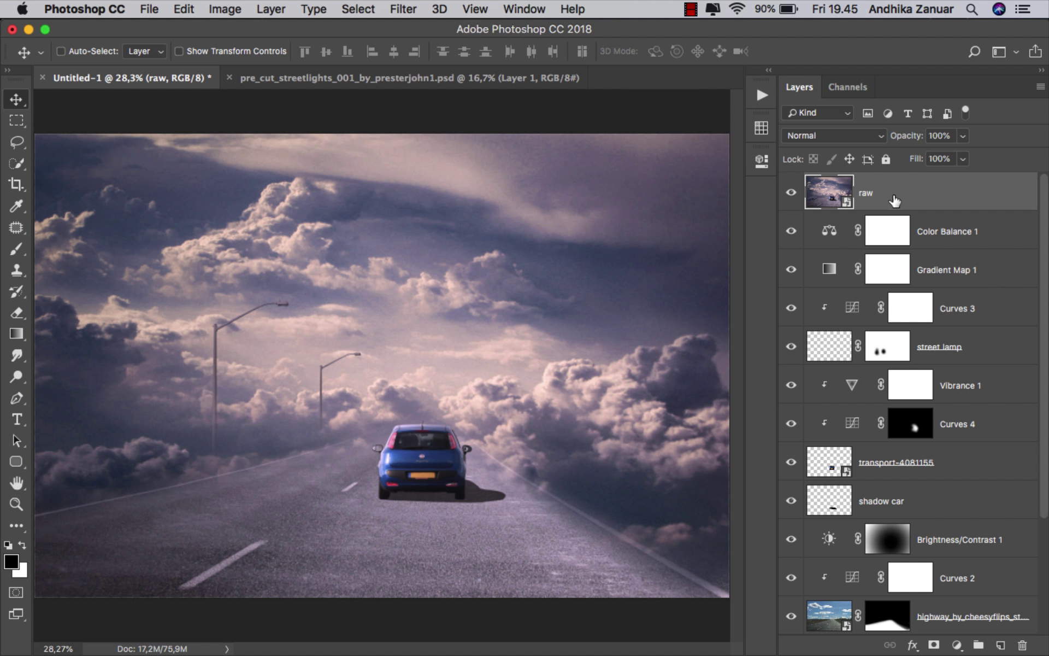
Step: Open the Camera Raw Filter on the raw layer and set contrast to -10, highlights to -20 and shadows to +10
left_click(404, 10)
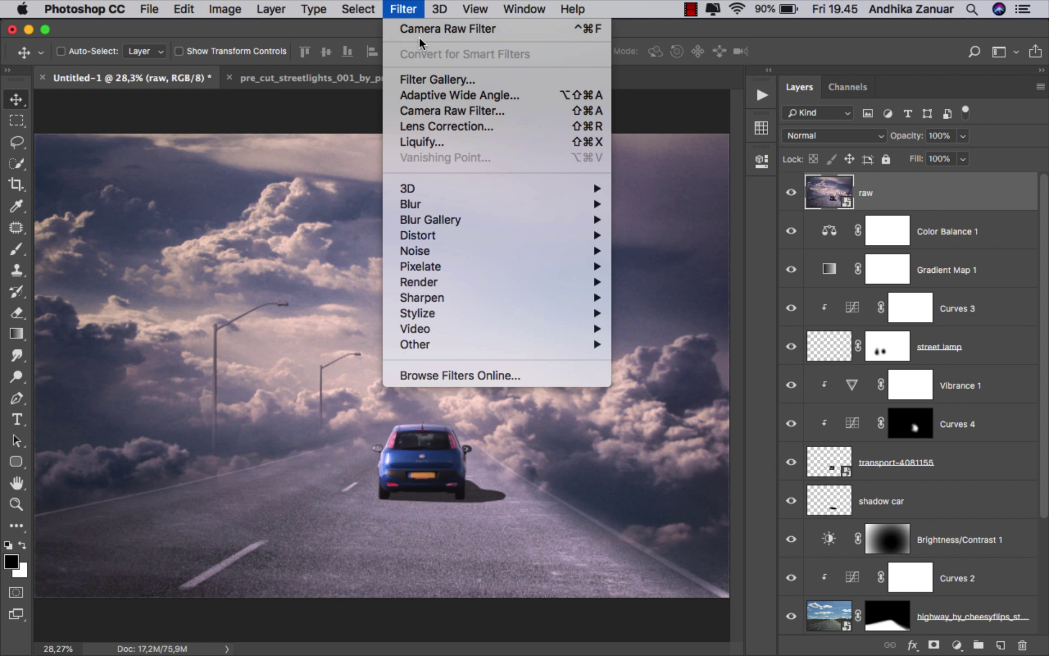
left_click(509, 110)
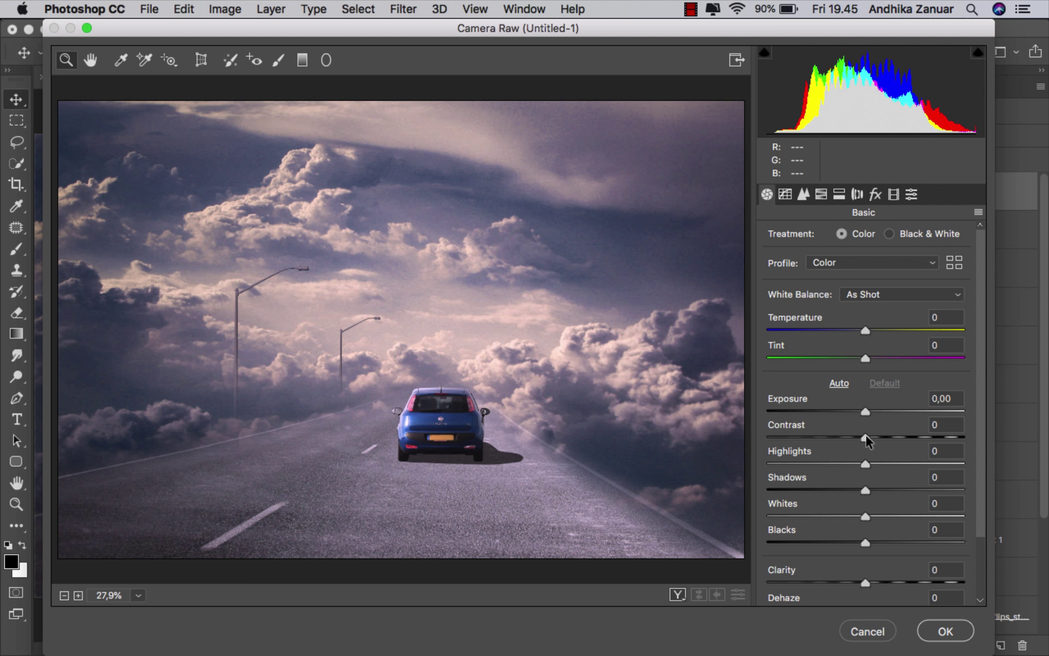
left_click_drag(866, 435, 845, 465)
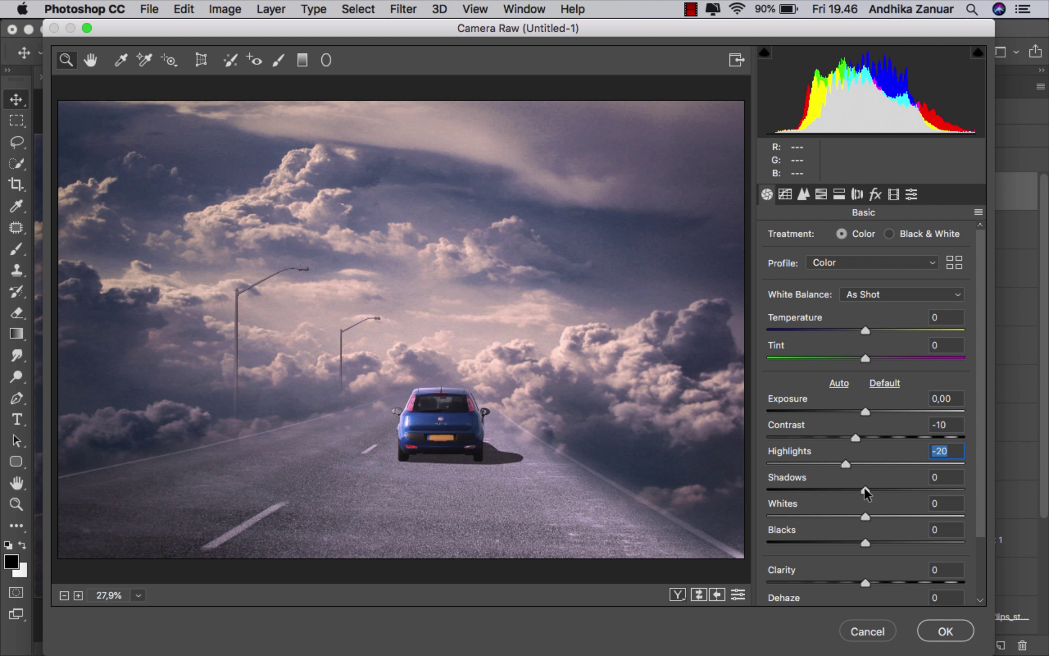
left_click_drag(864, 488, 874, 488)
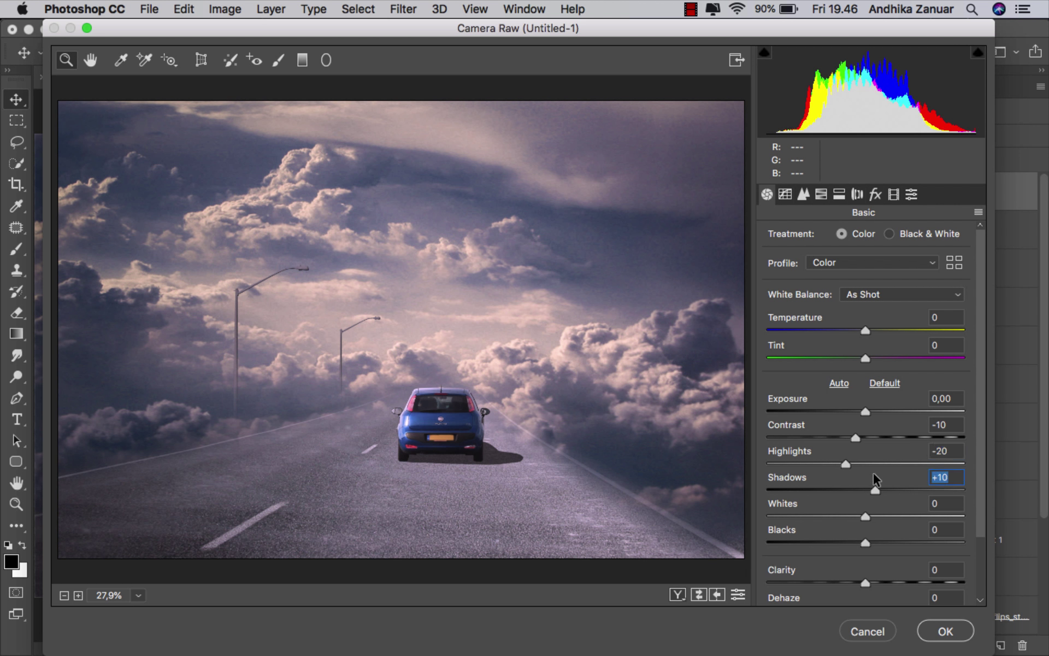
Step: Set the Camera Raw temperature to +2 and blacks to -25, and compare the result with the original settings
left_click_drag(865, 330, 868, 330)
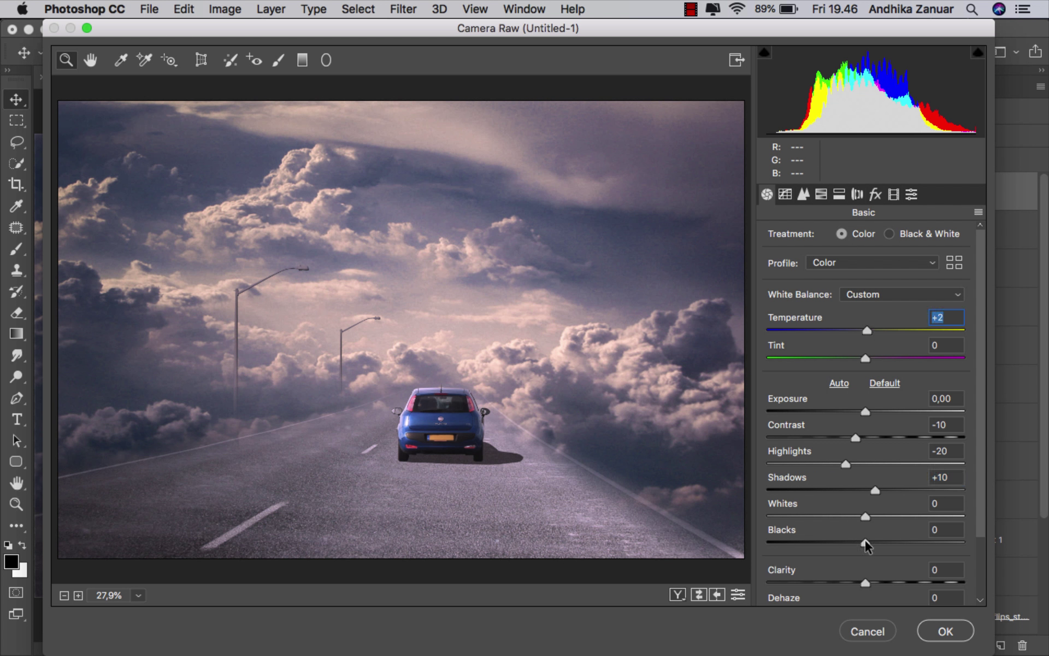
left_click_drag(865, 540, 842, 541)
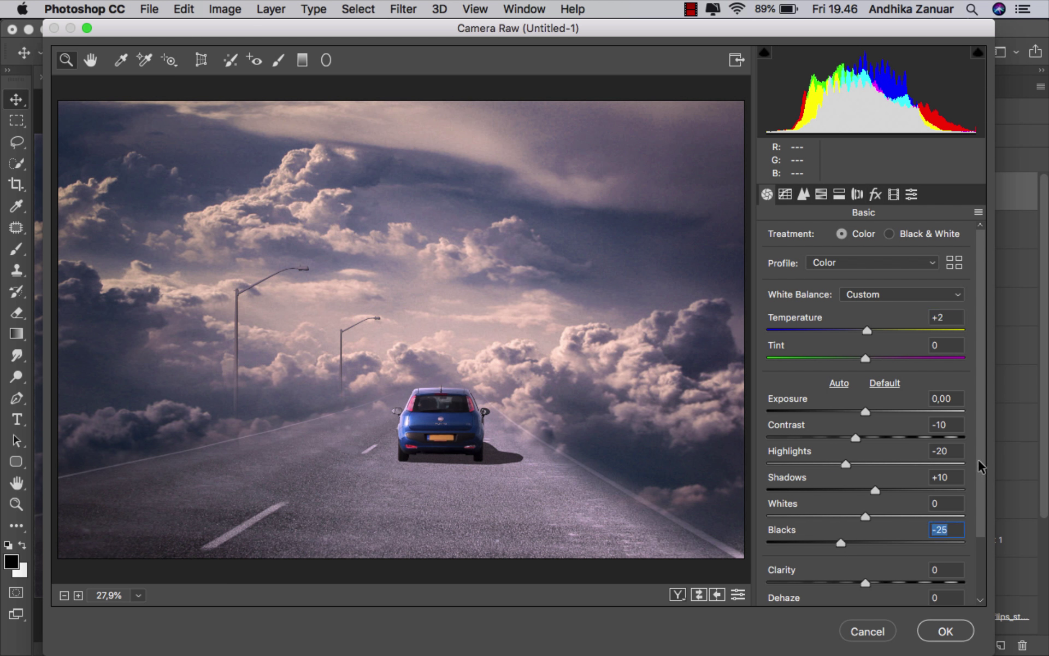
mouse_move(978, 460)
left_mouse_down()
mouse_move(980, 522)
mouse_move(980, 453)
left_mouse_up()
left_click(700, 594)
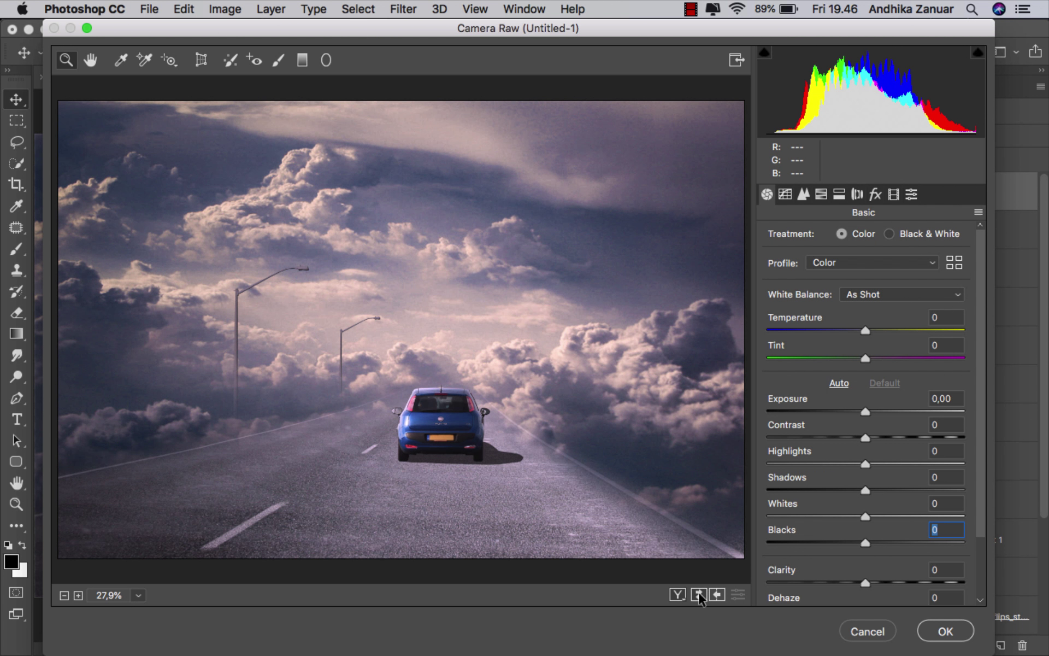
left_click(700, 593)
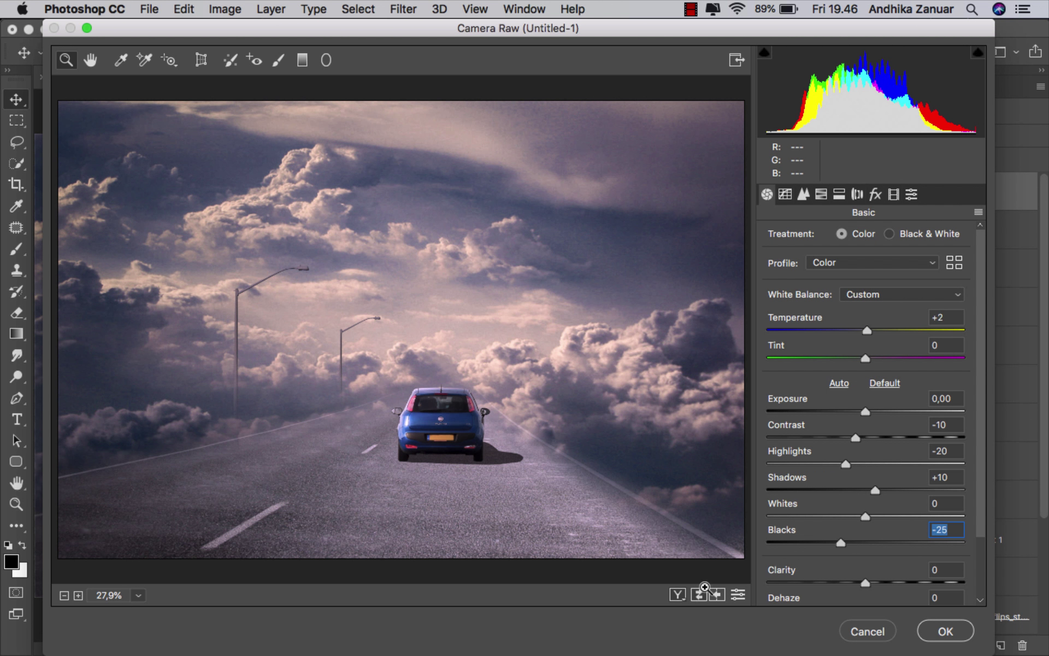
Step: Refine the Camera Raw tones to blacks -53, highlights -23 and contrast -8, and reset shadows to 0
left_click_drag(841, 546, 812, 546)
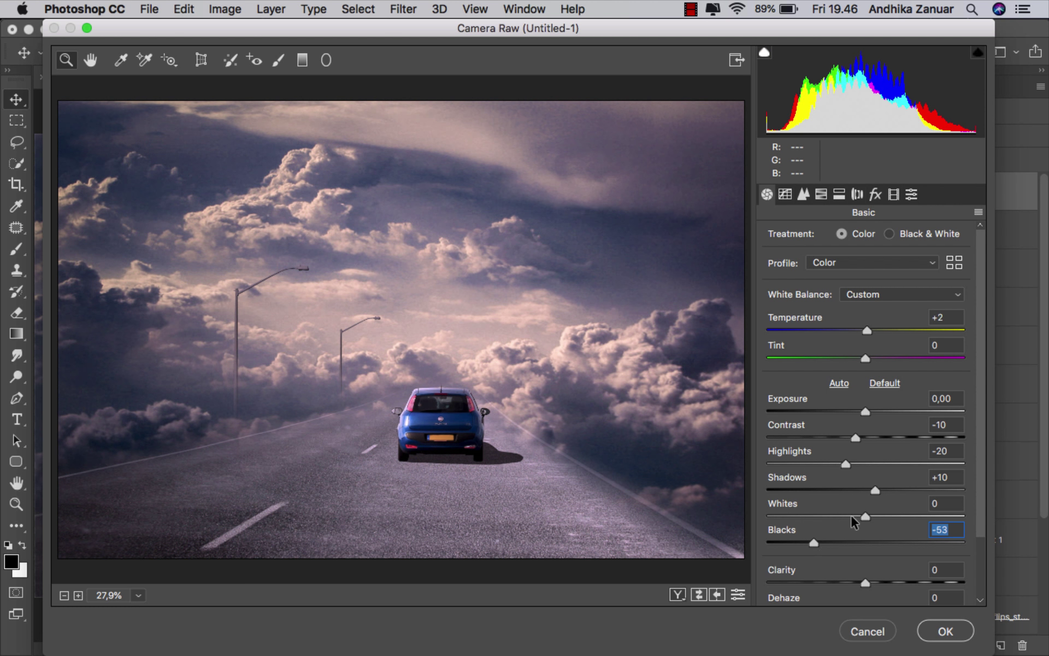
left_click_drag(874, 491, 858, 440)
double_click(866, 490)
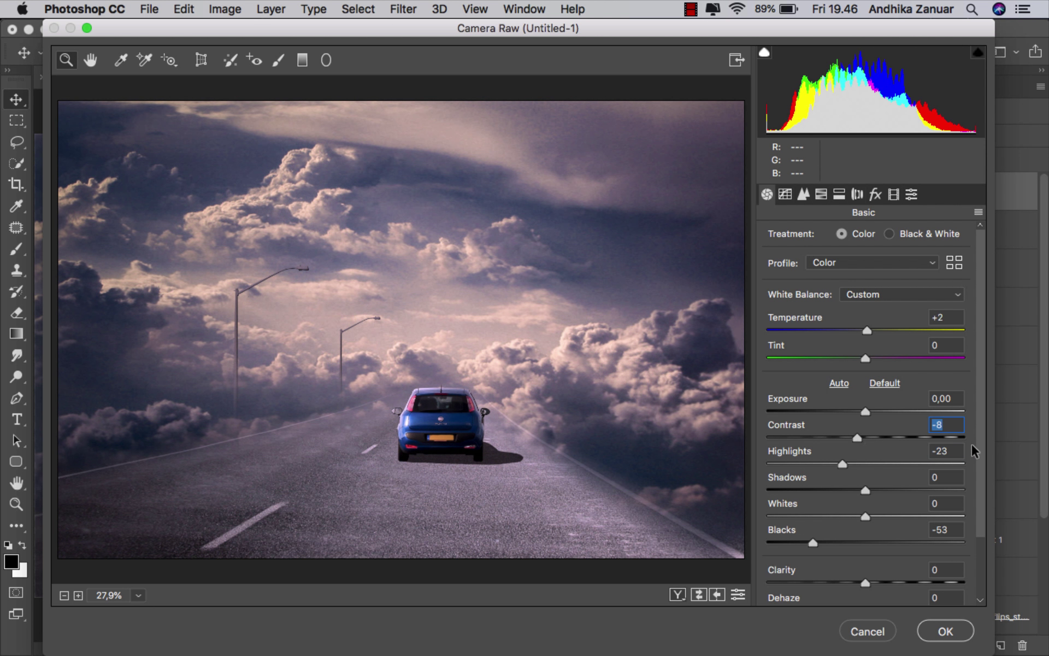
Step: Calibrate the Camera Raw primaries to blue hue -100, green hue -37 and red hue +20, and compare with the original settings
left_click(894, 196)
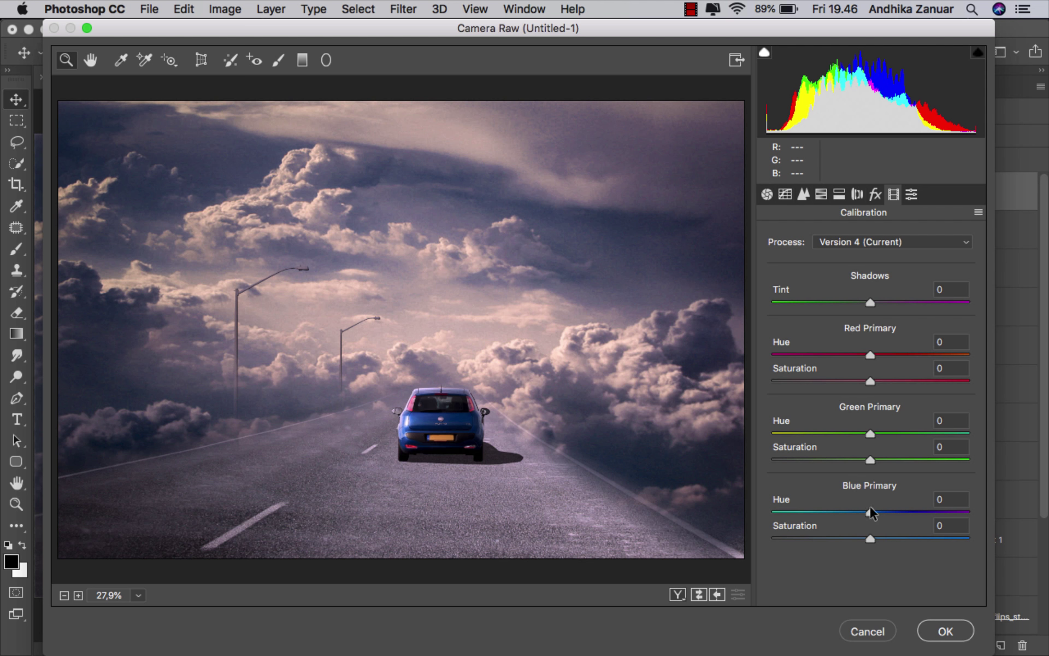
left_click_drag(870, 513, 767, 513)
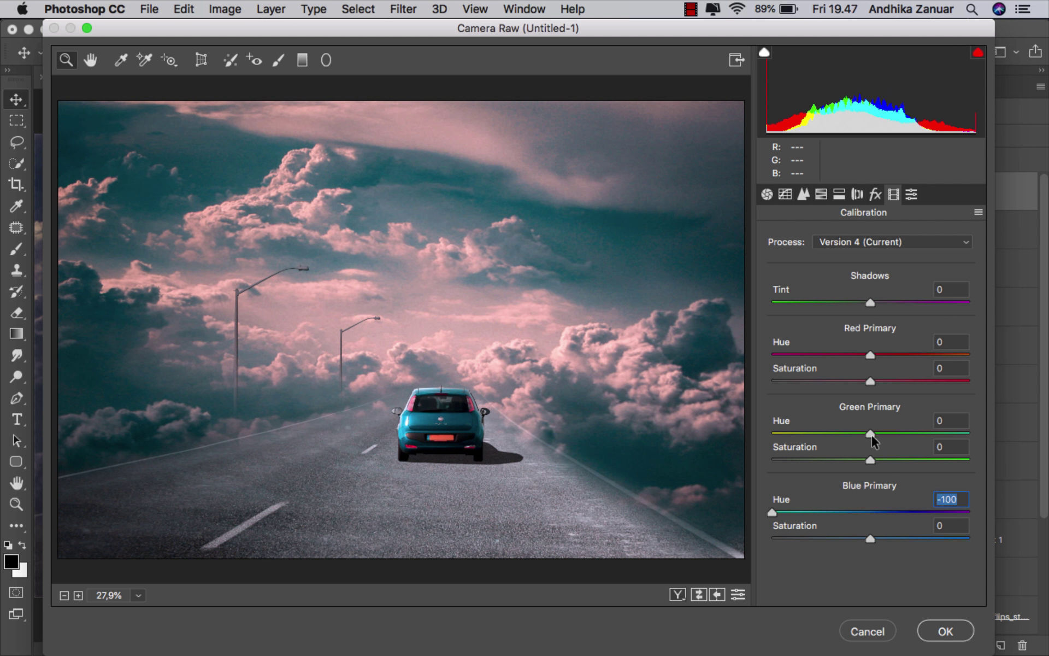
left_click_drag(872, 436, 834, 437)
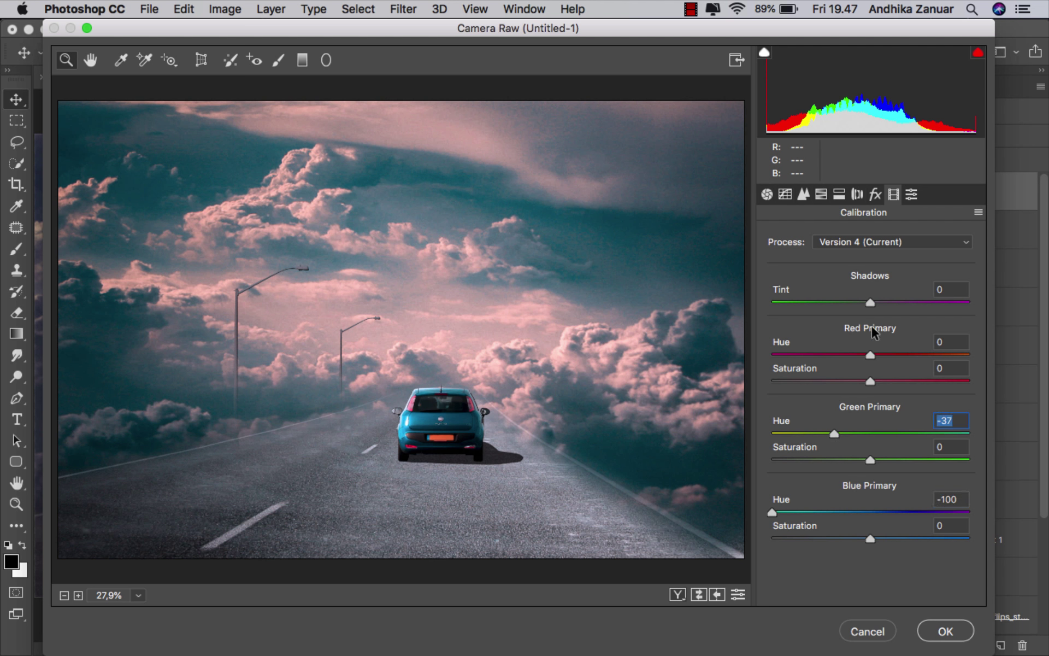
left_click_drag(871, 355, 892, 353)
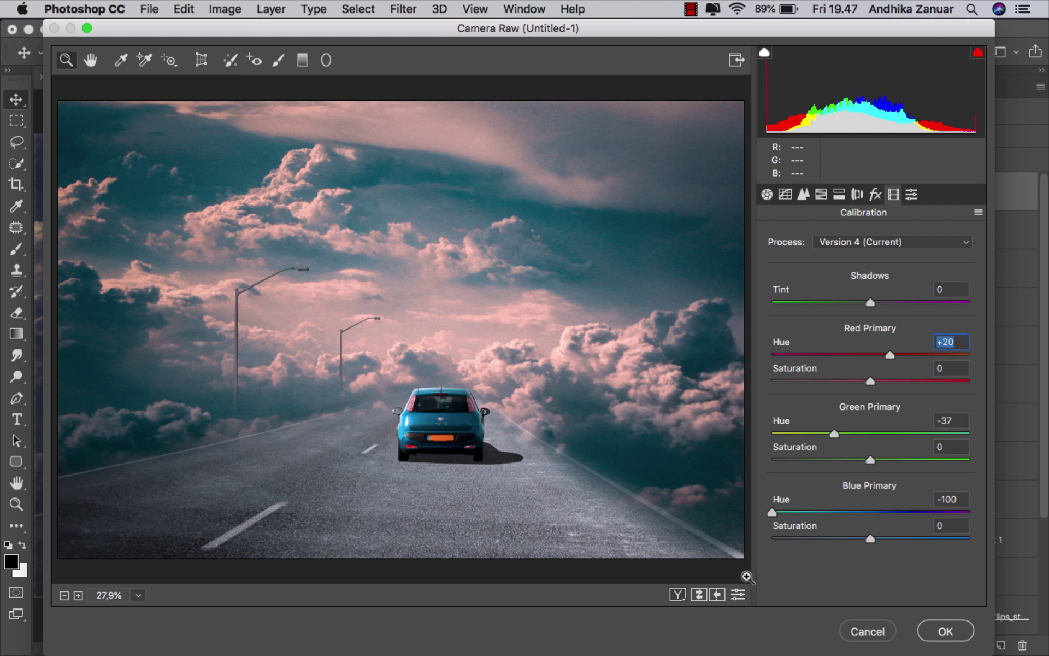
left_click(699, 595)
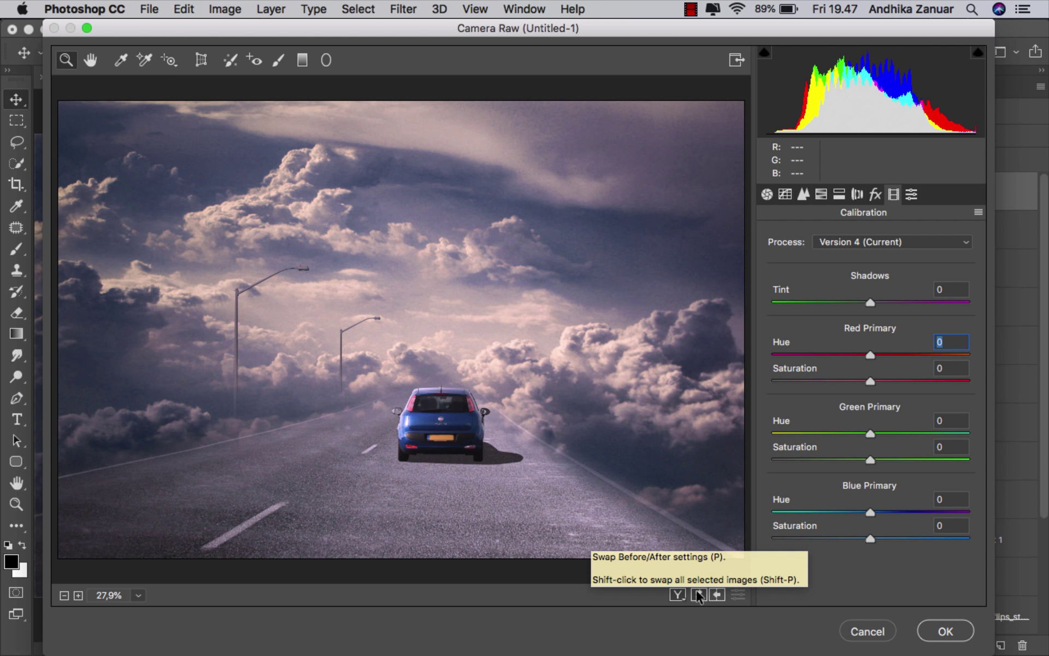
left_click(699, 595)
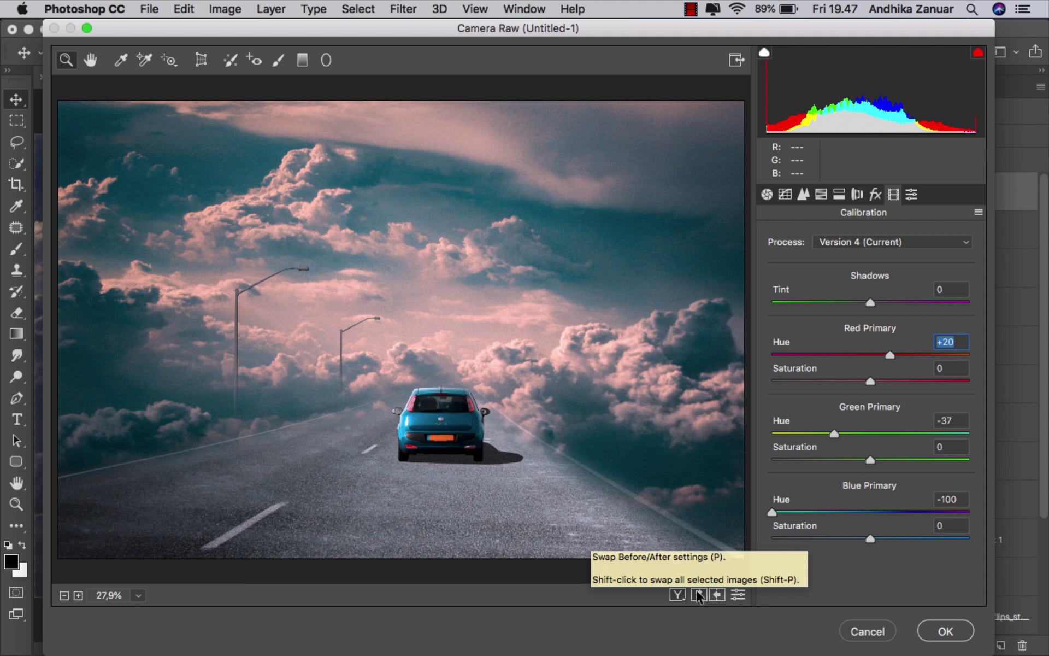
Step: Add a Camera Raw post-crop vignette with an amount of -8
left_click(805, 195)
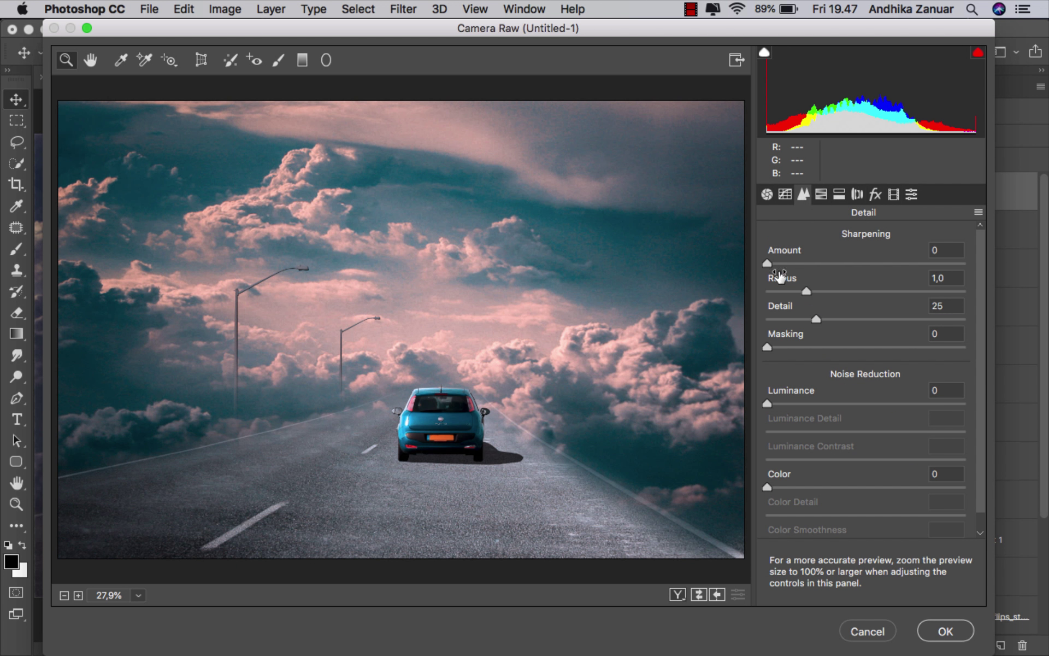
left_click(857, 195)
left_click(876, 194)
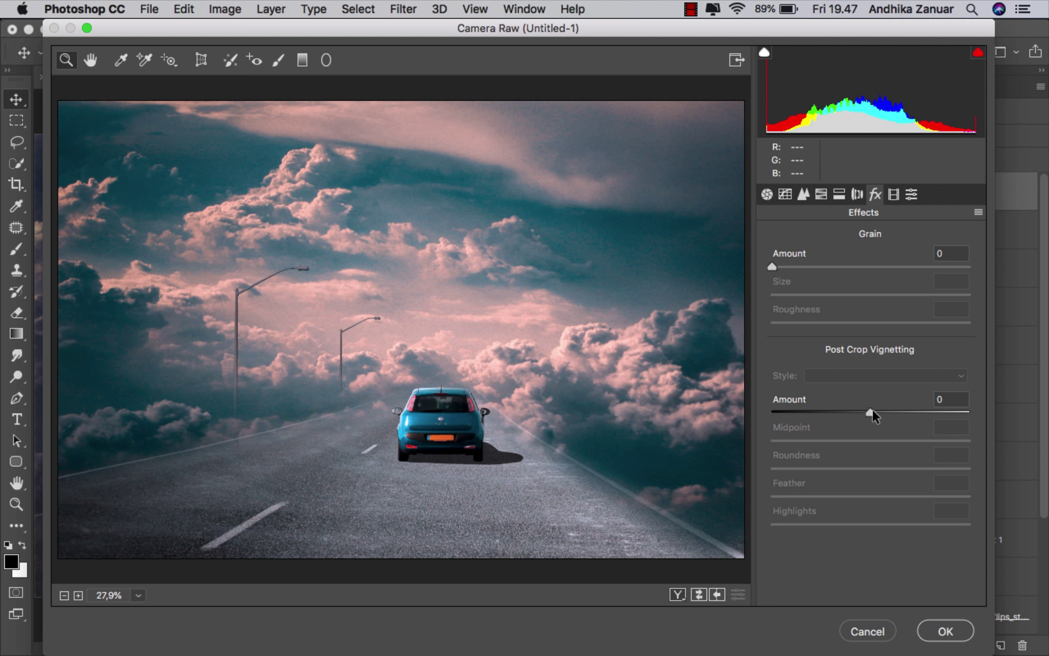
mouse_move(872, 412)
left_mouse_down()
mouse_move(856, 414)
mouse_move(865, 415)
left_mouse_up()
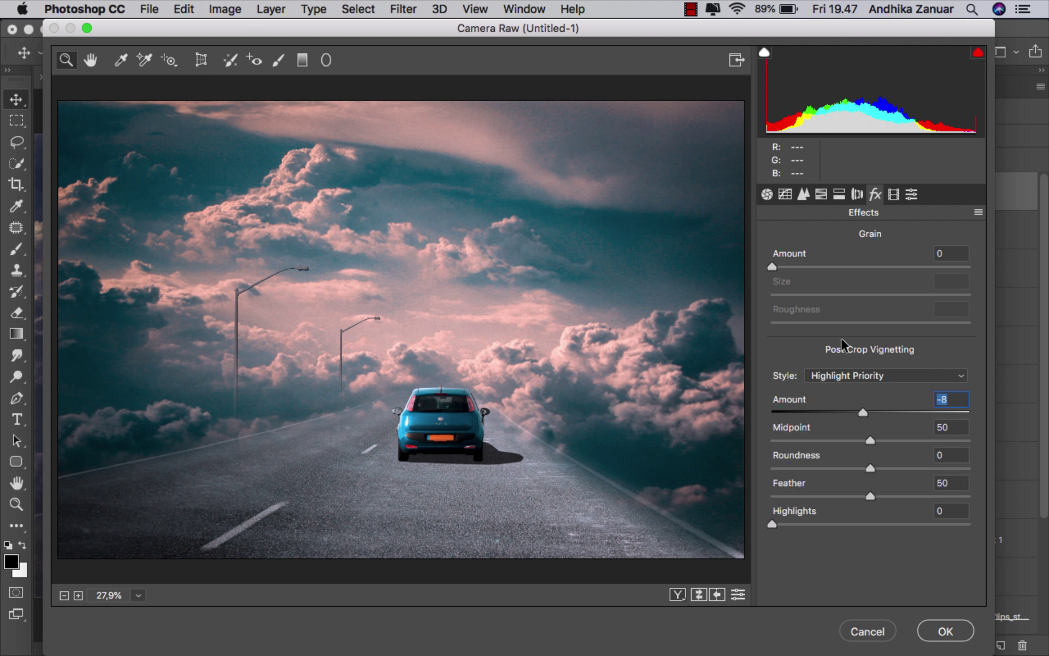
Step: Adjust the parametric tone curve to highlights -16, lights +4, darks -20 and shadows +53
left_click(787, 195)
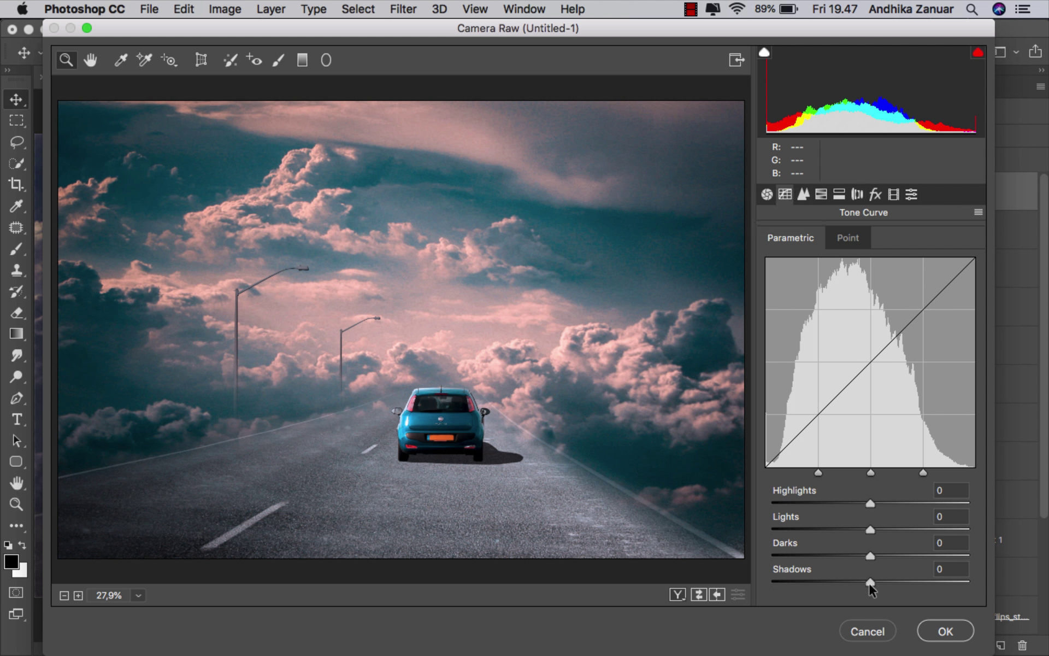
left_click_drag(870, 583, 904, 583)
left_click_drag(849, 552, 848, 555)
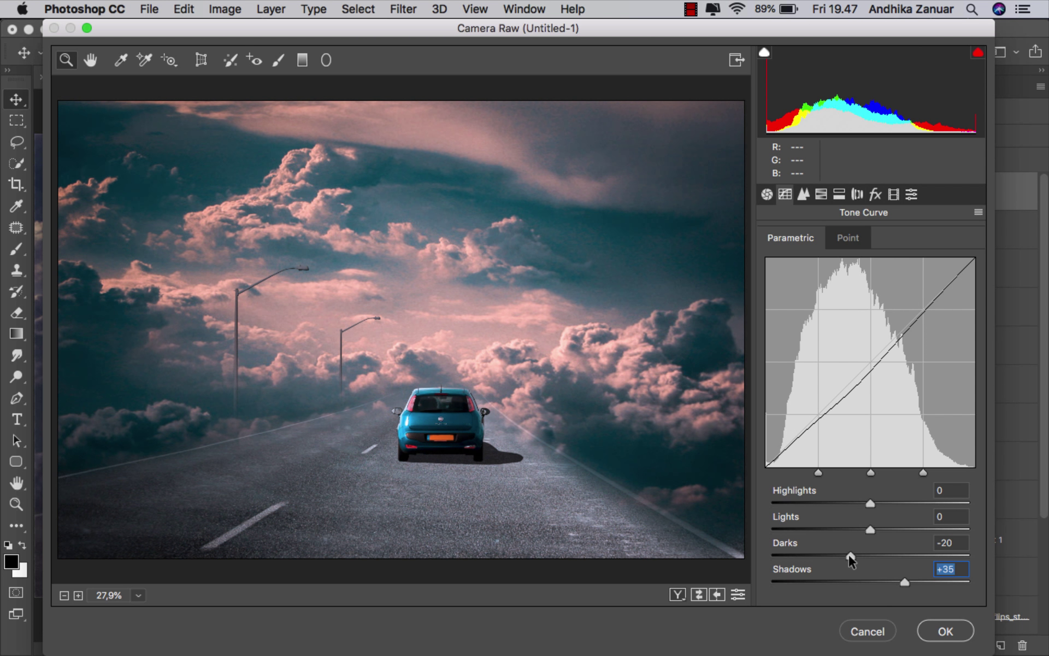
mouse_move(904, 581)
left_mouse_down()
mouse_move(969, 575)
mouse_move(922, 580)
left_mouse_up()
left_click_drag(874, 532, 851, 514)
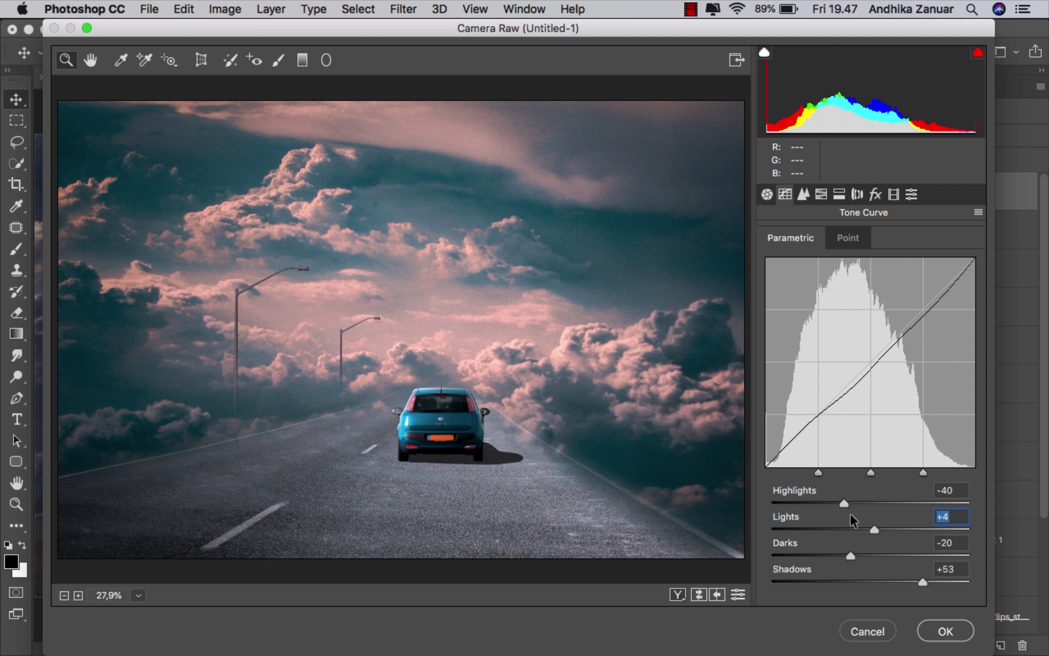
key("shift+Tab")
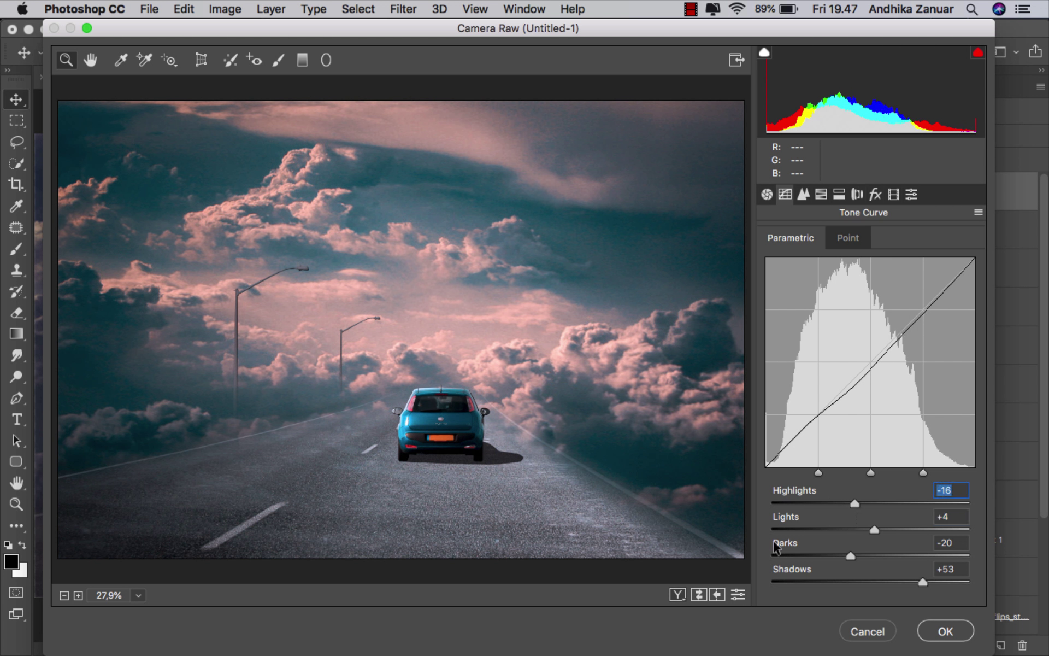
Step: Apply the Camera Raw filter and compare the composite with and without the raw layer
left_click(697, 595)
left_click(694, 595)
left_click(940, 623)
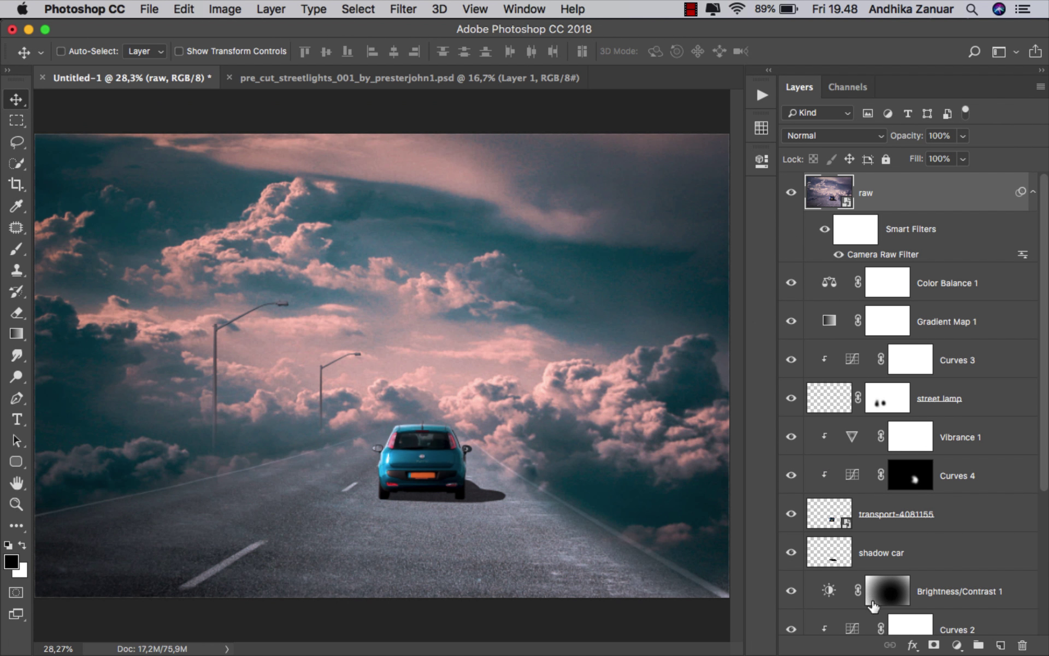
left_click(792, 193)
left_click(792, 194)
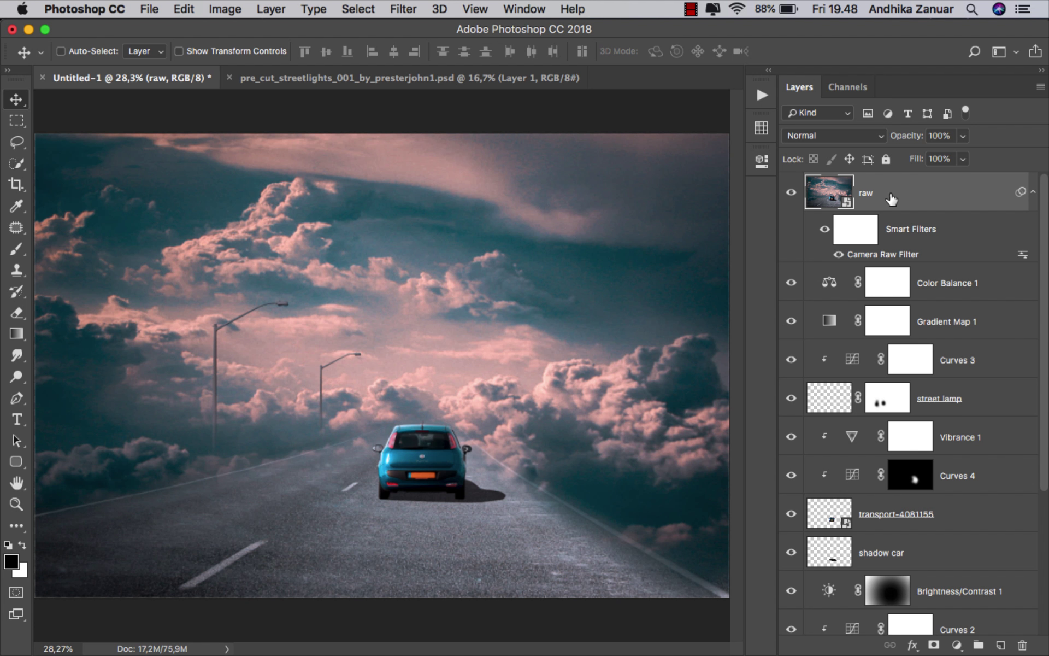
Step: Save a JPEG copy of the composite as ok.jpg in folder 28 with maximum quality 12 and progressive format
left_click(151, 11)
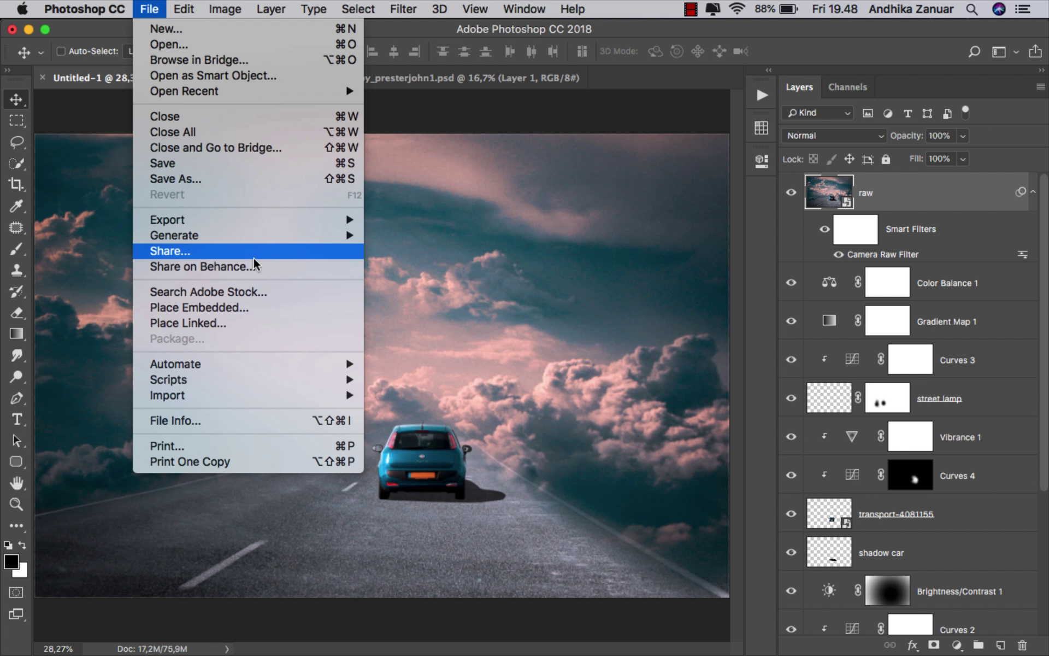
left_click(257, 189)
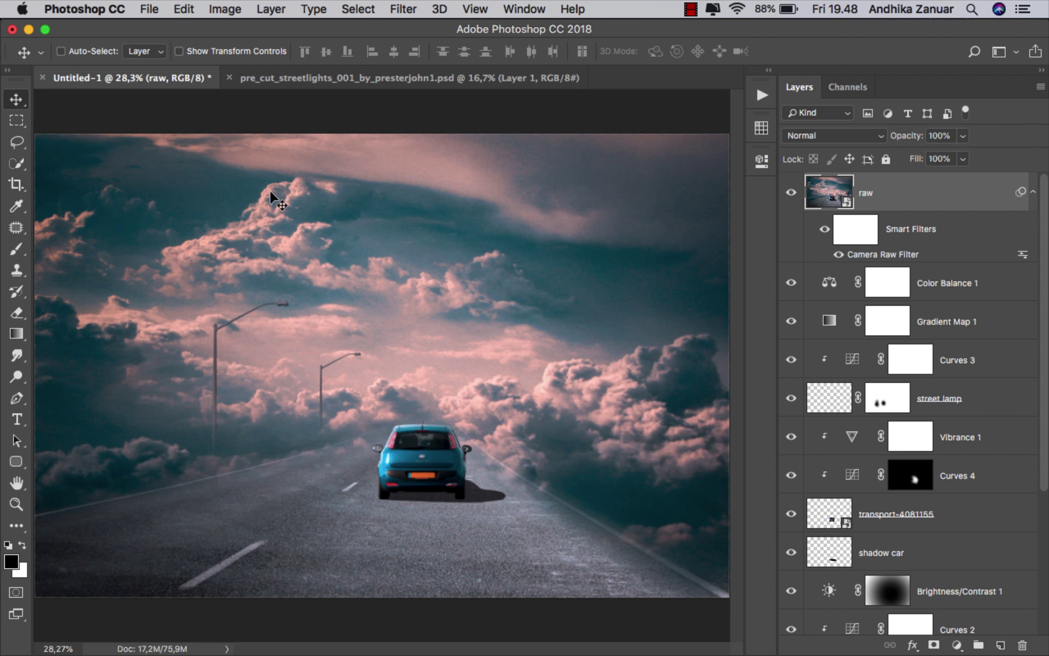
type("ok")
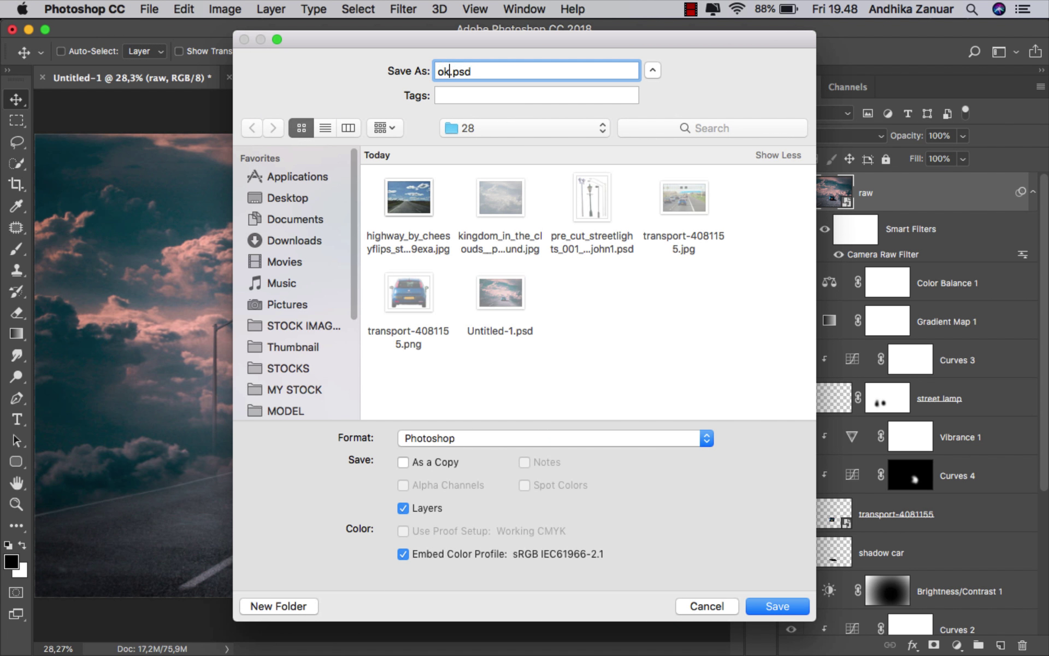
left_click(511, 430)
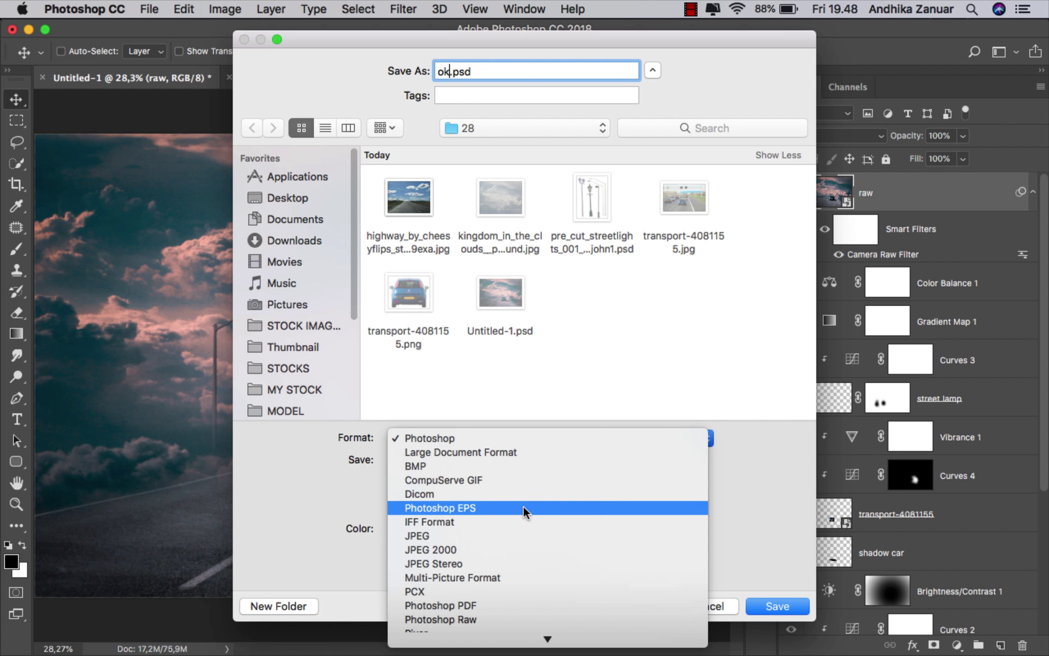
left_click(533, 531)
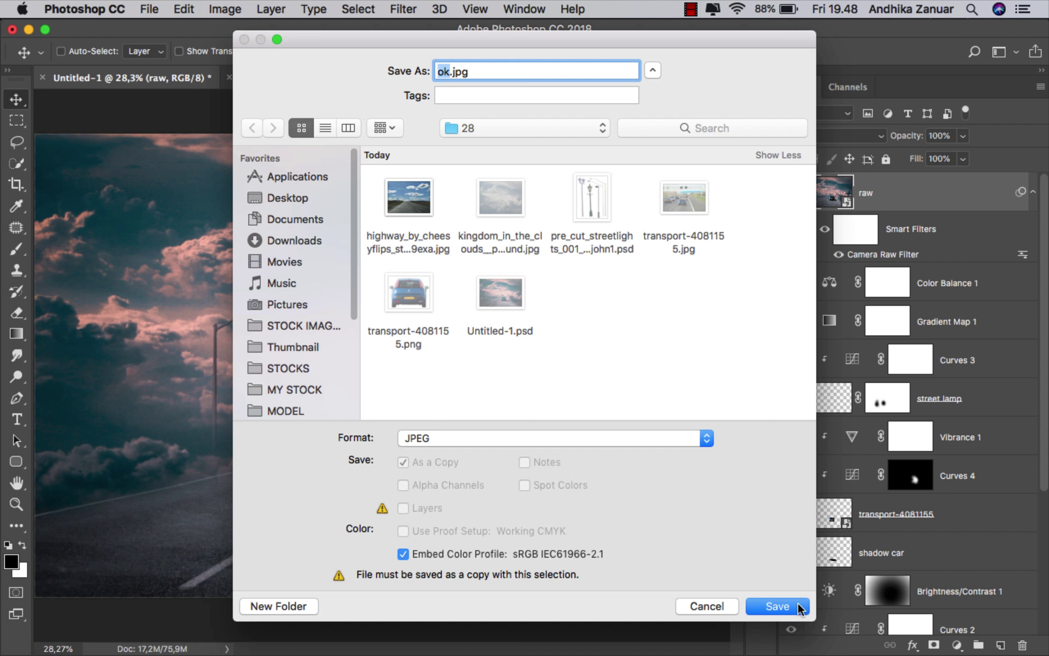
left_click(777, 605)
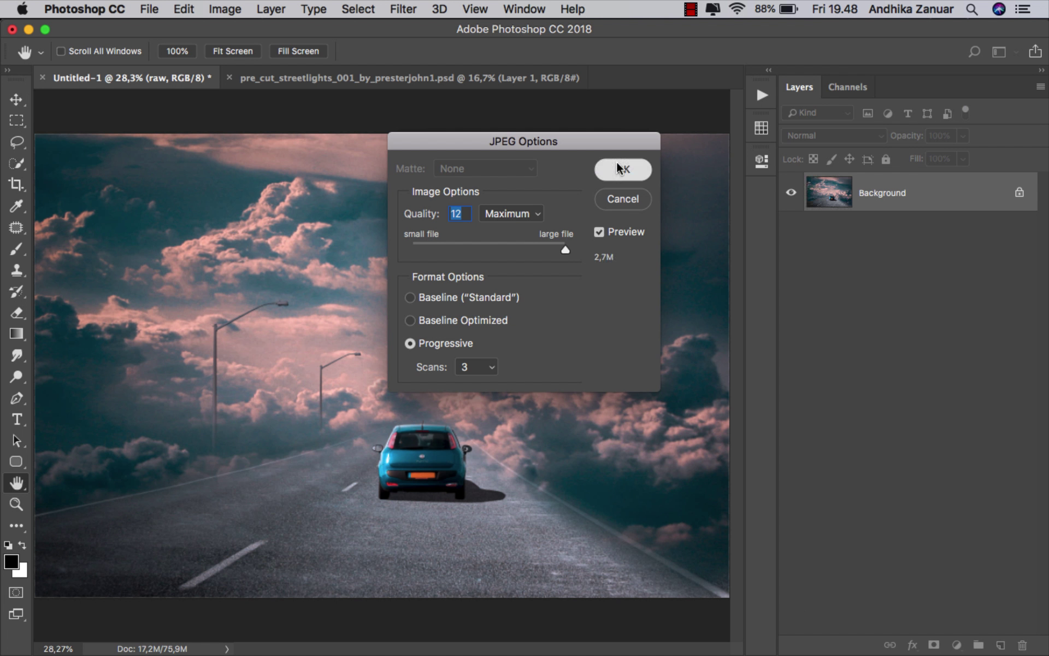
left_click(615, 169)
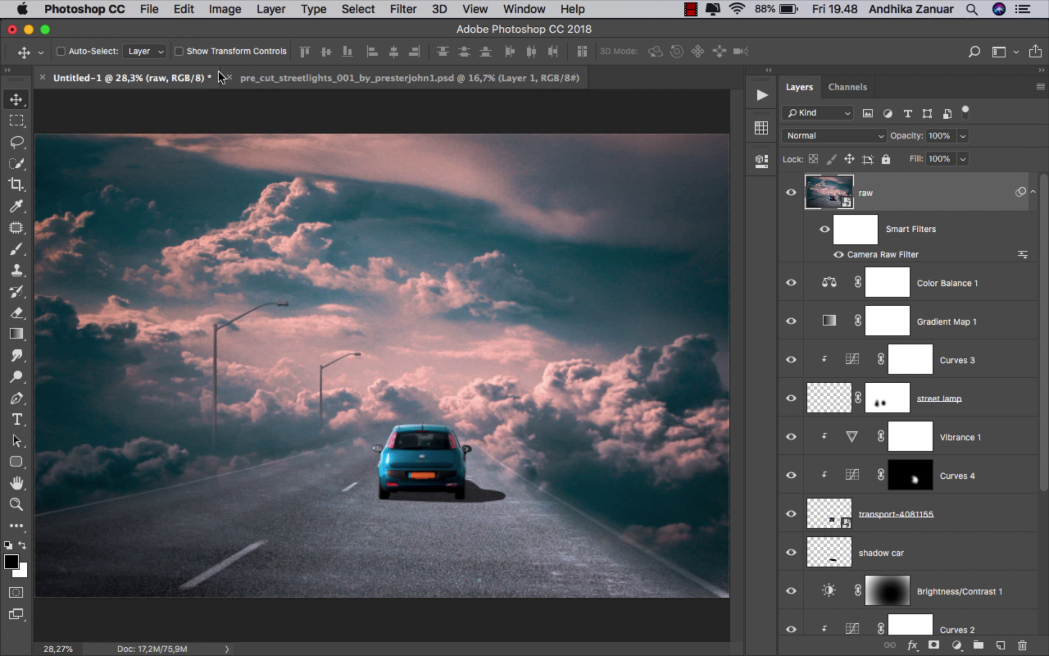
Step: Browse to the exported ok.jpg among the files to open and view its enlarged preview
left_click(154, 11)
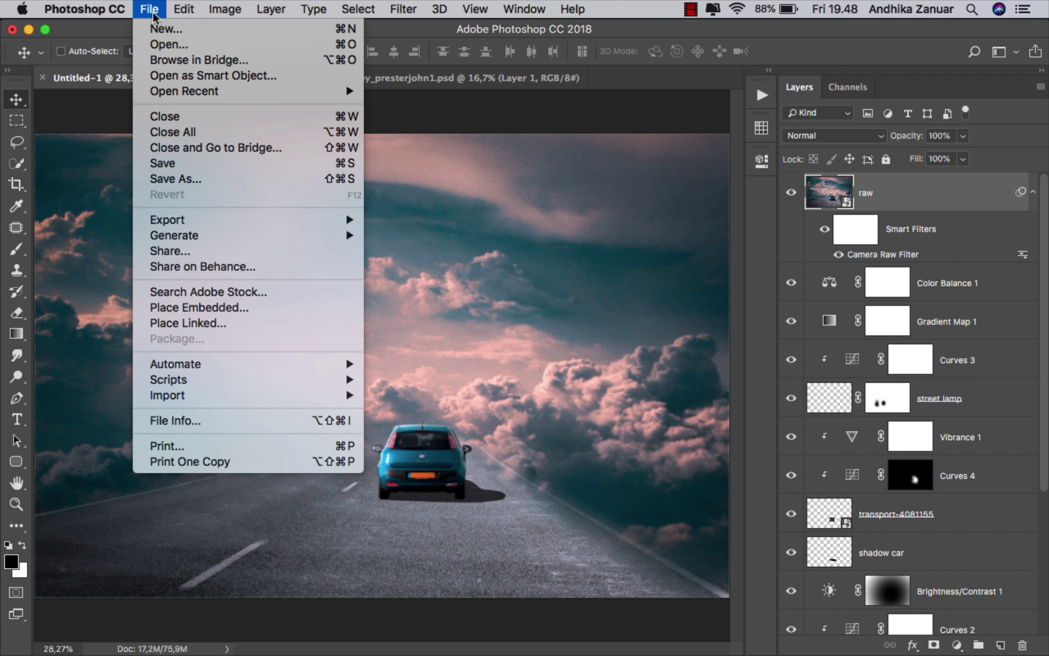
left_click(196, 45)
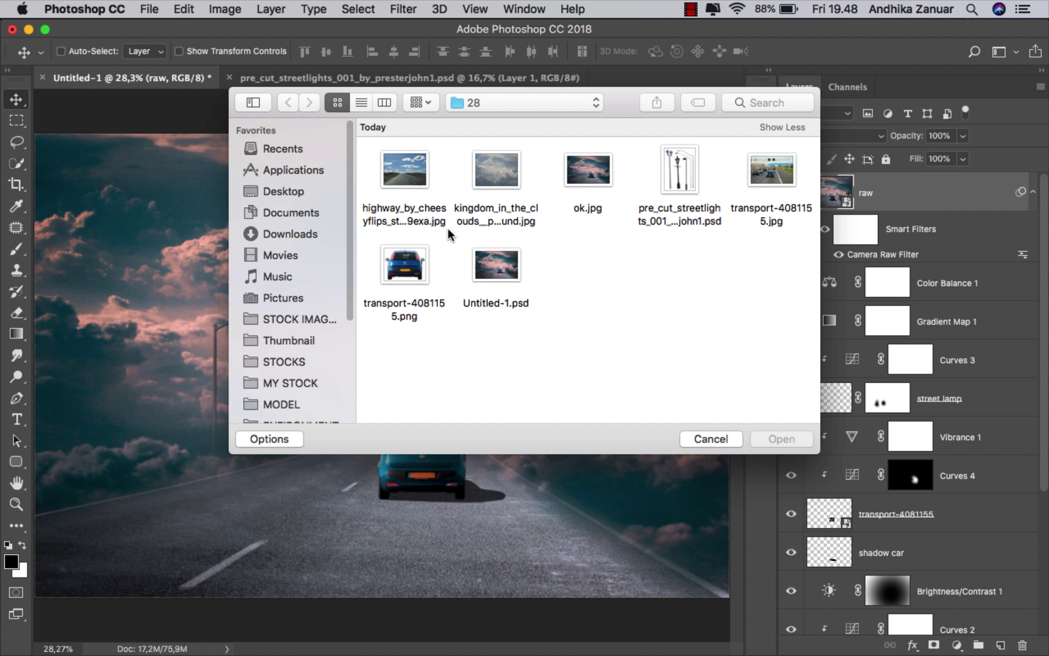
left_click(588, 172)
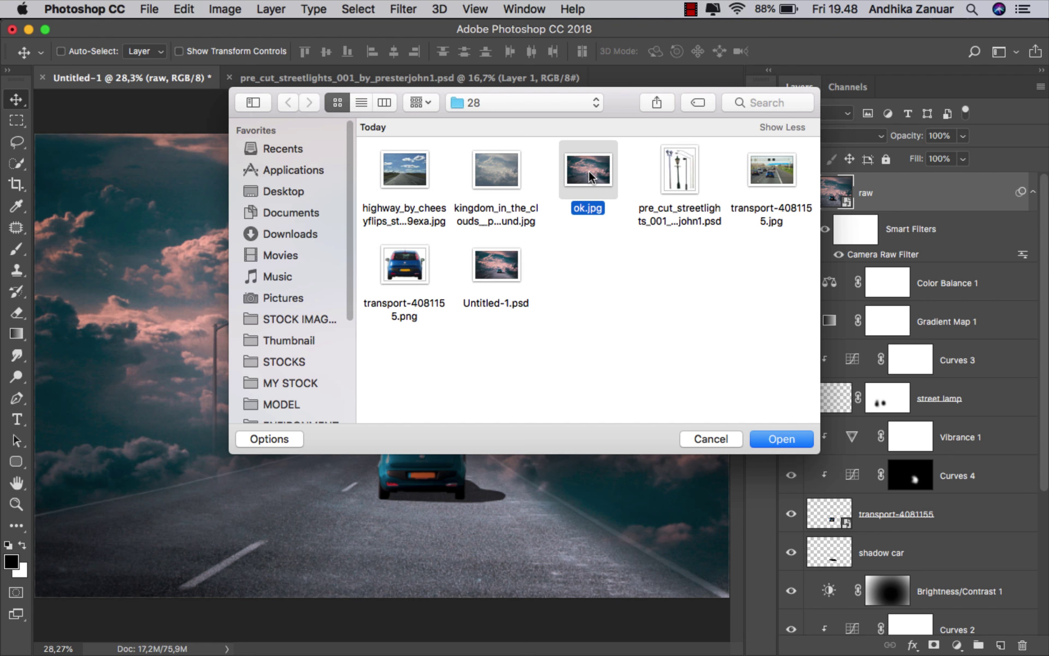
key("space")
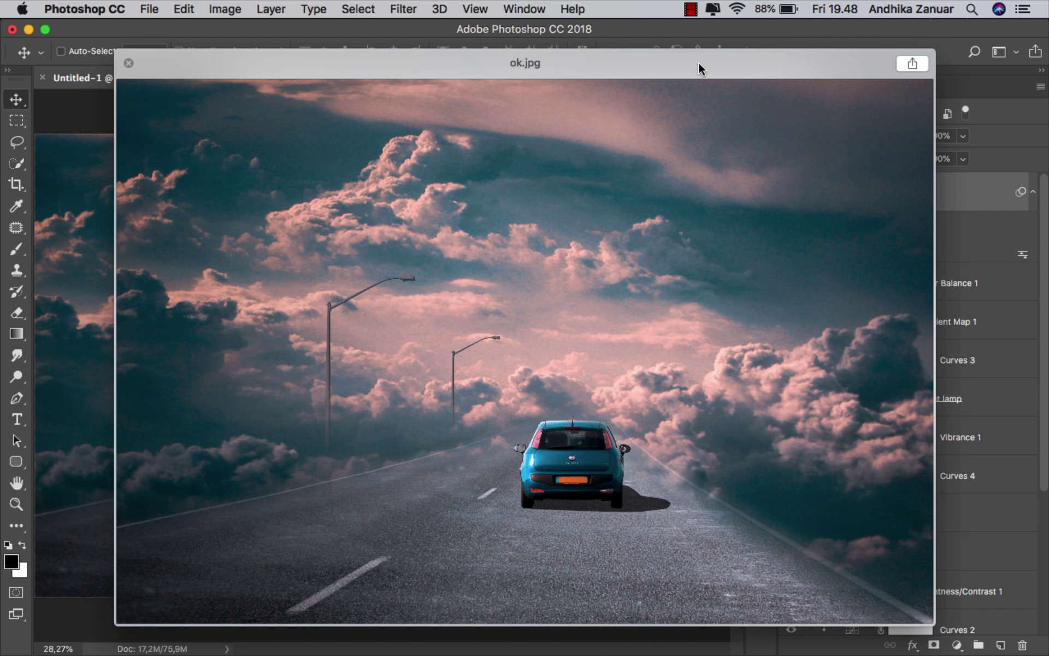